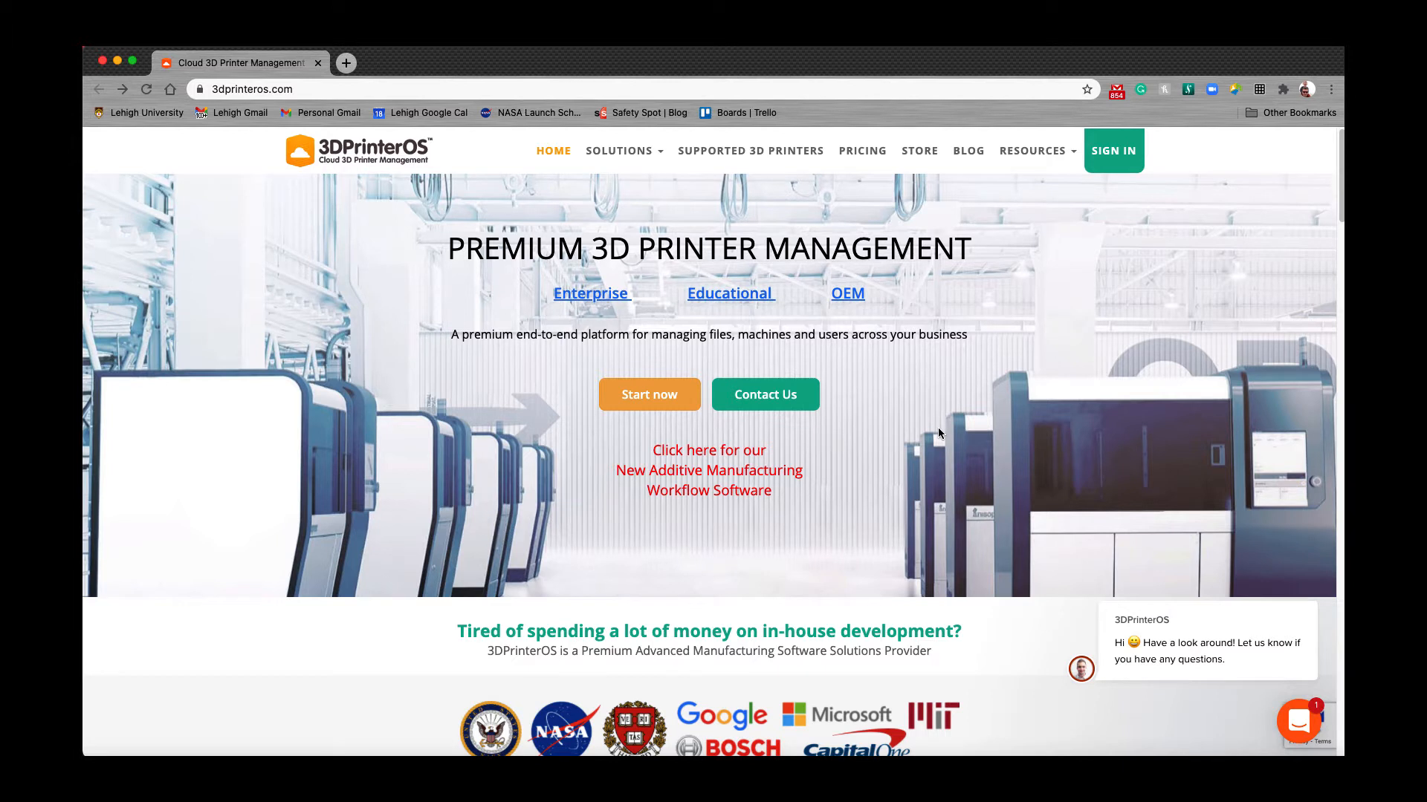
# Start signing in through single sign-on and select Lehigh University as the institution
pyautogui.click(1125, 159)
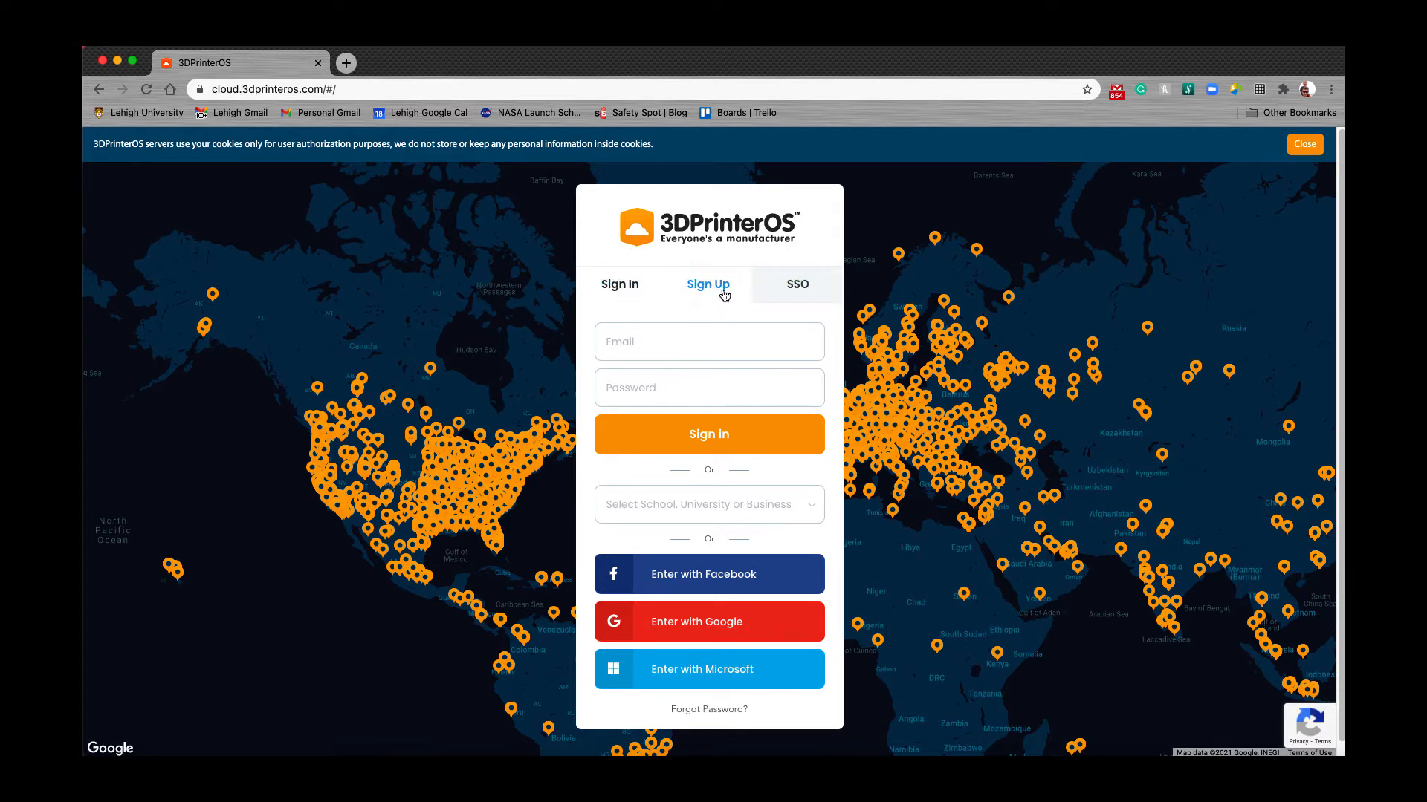
pyautogui.click(798, 287)
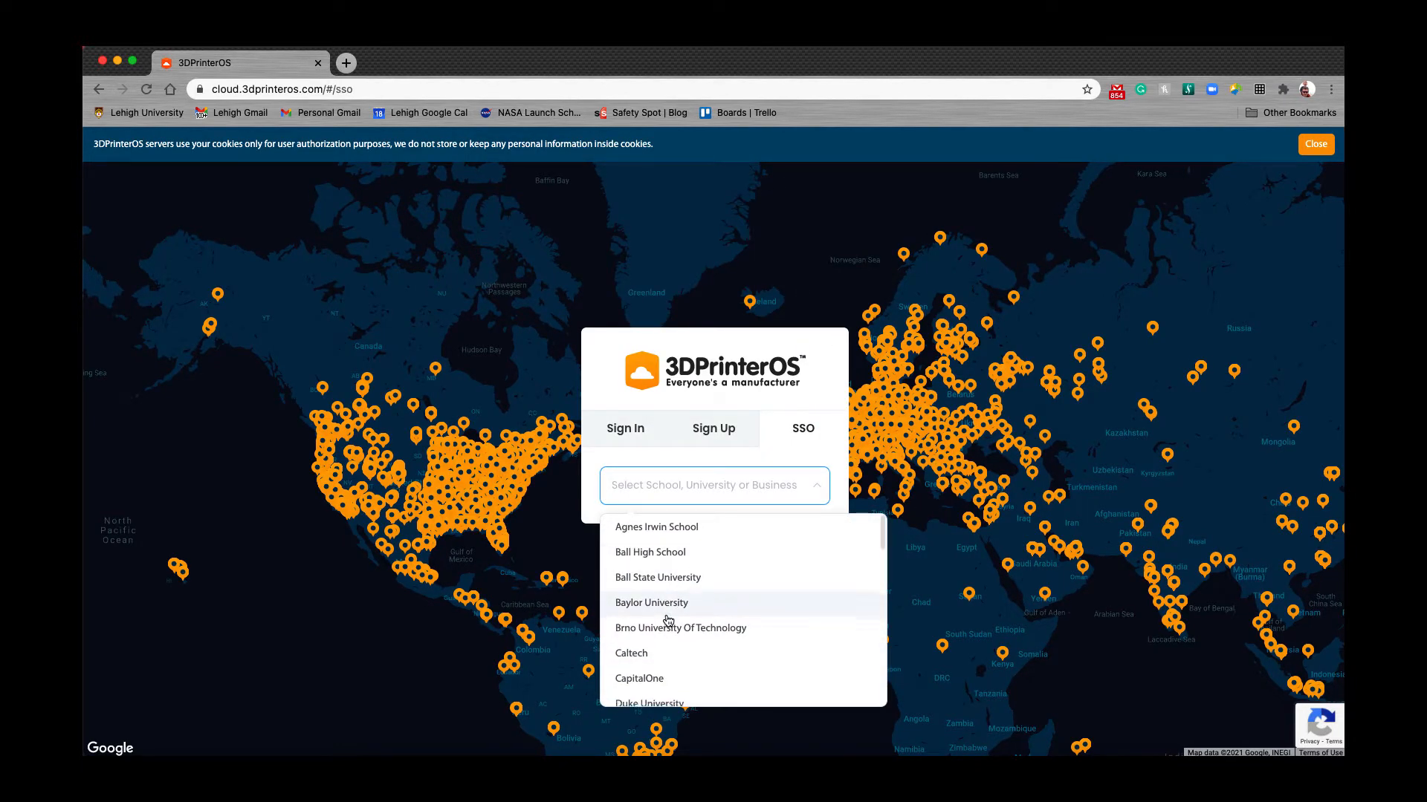
pyautogui.scroll(-1, 666, 616)
pyautogui.scroll(-1, 668, 619)
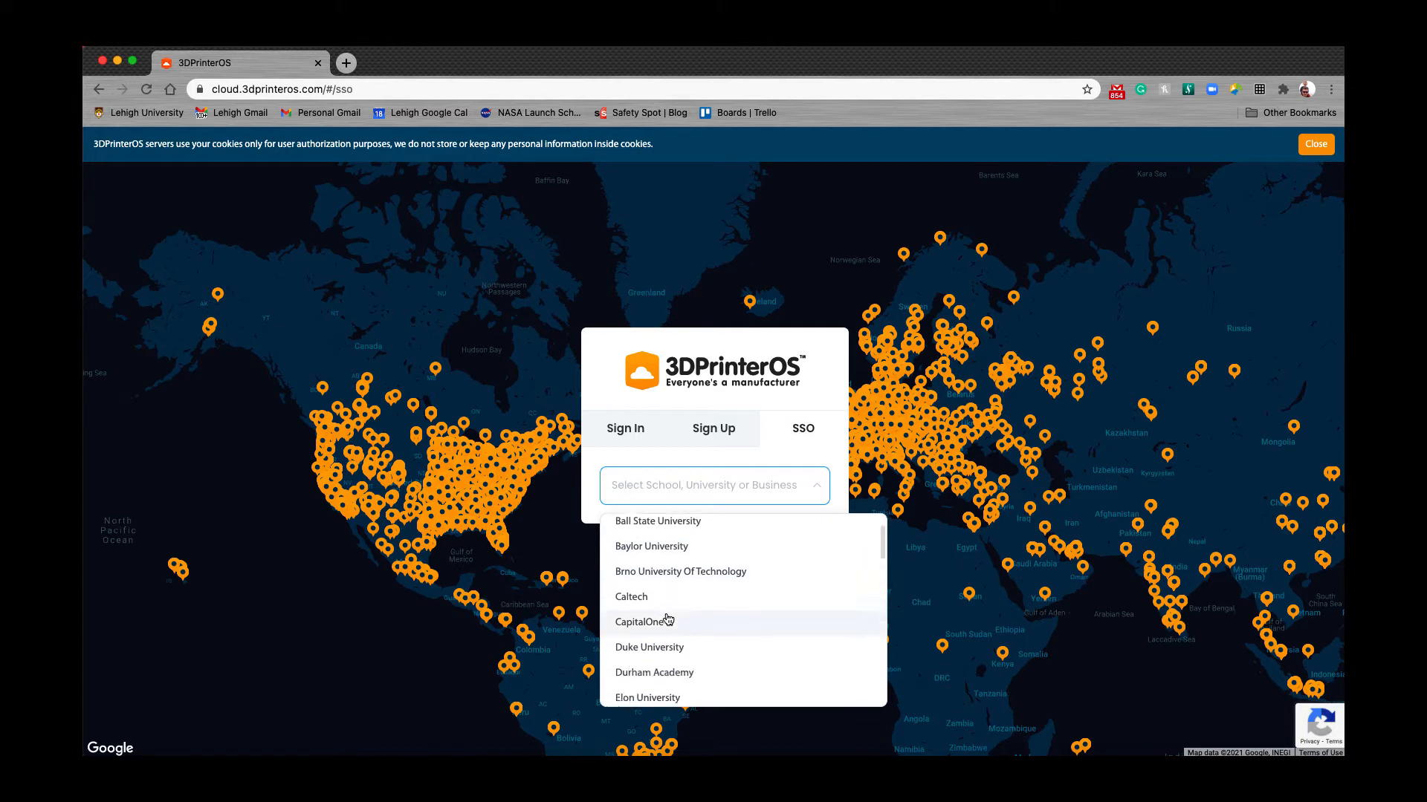
pyautogui.scroll(-3, 668, 620)
pyautogui.scroll(-5, 667, 620)
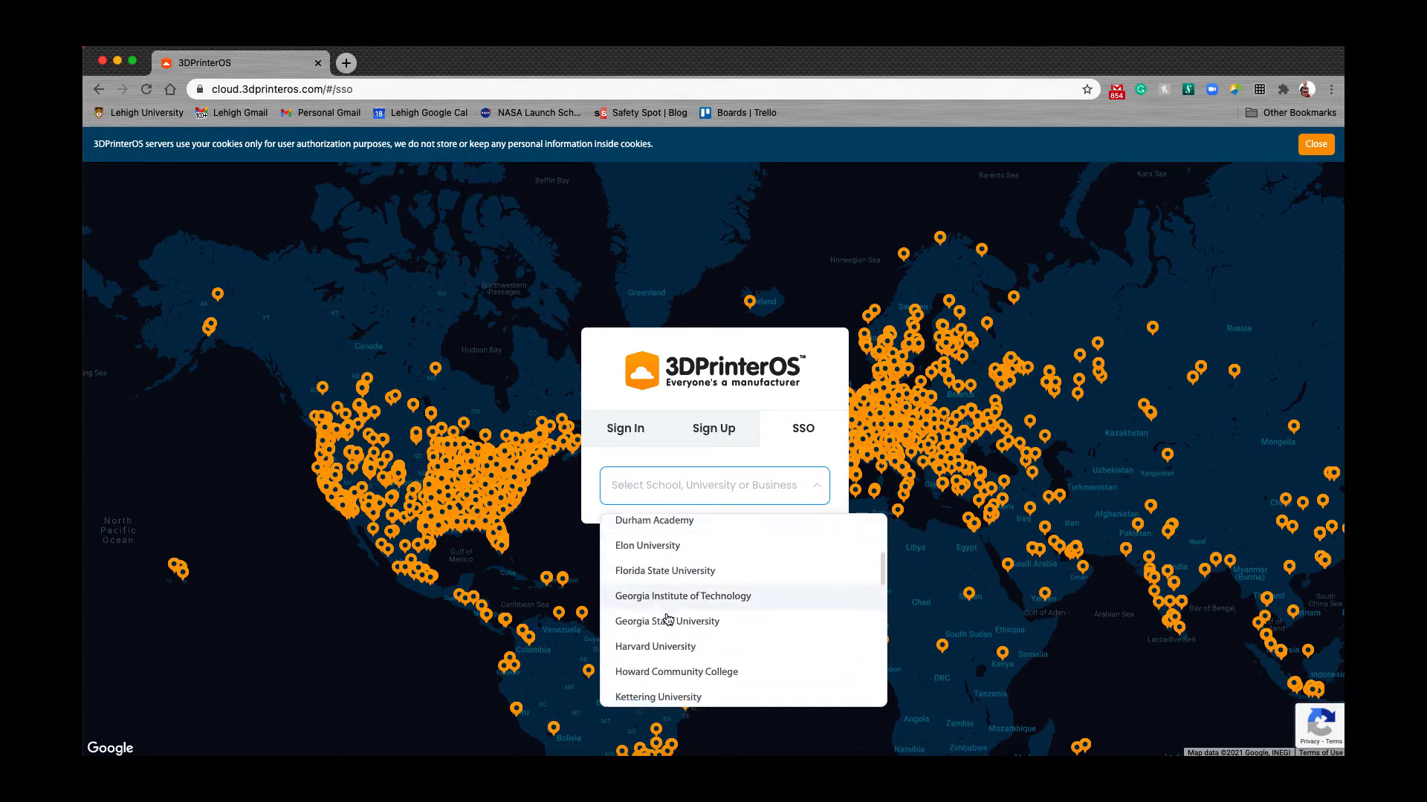
pyautogui.scroll(-2, 667, 618)
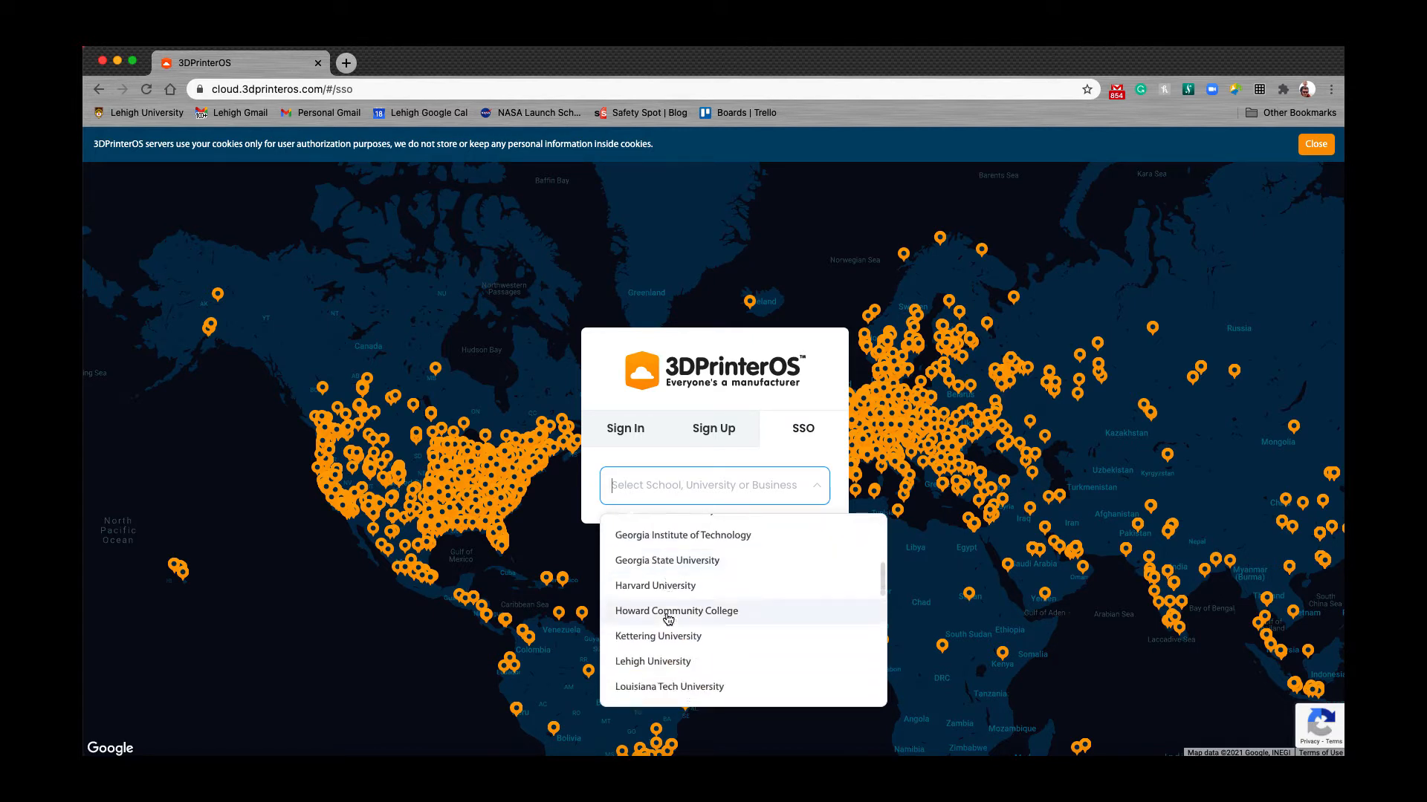
pyautogui.click(671, 659)
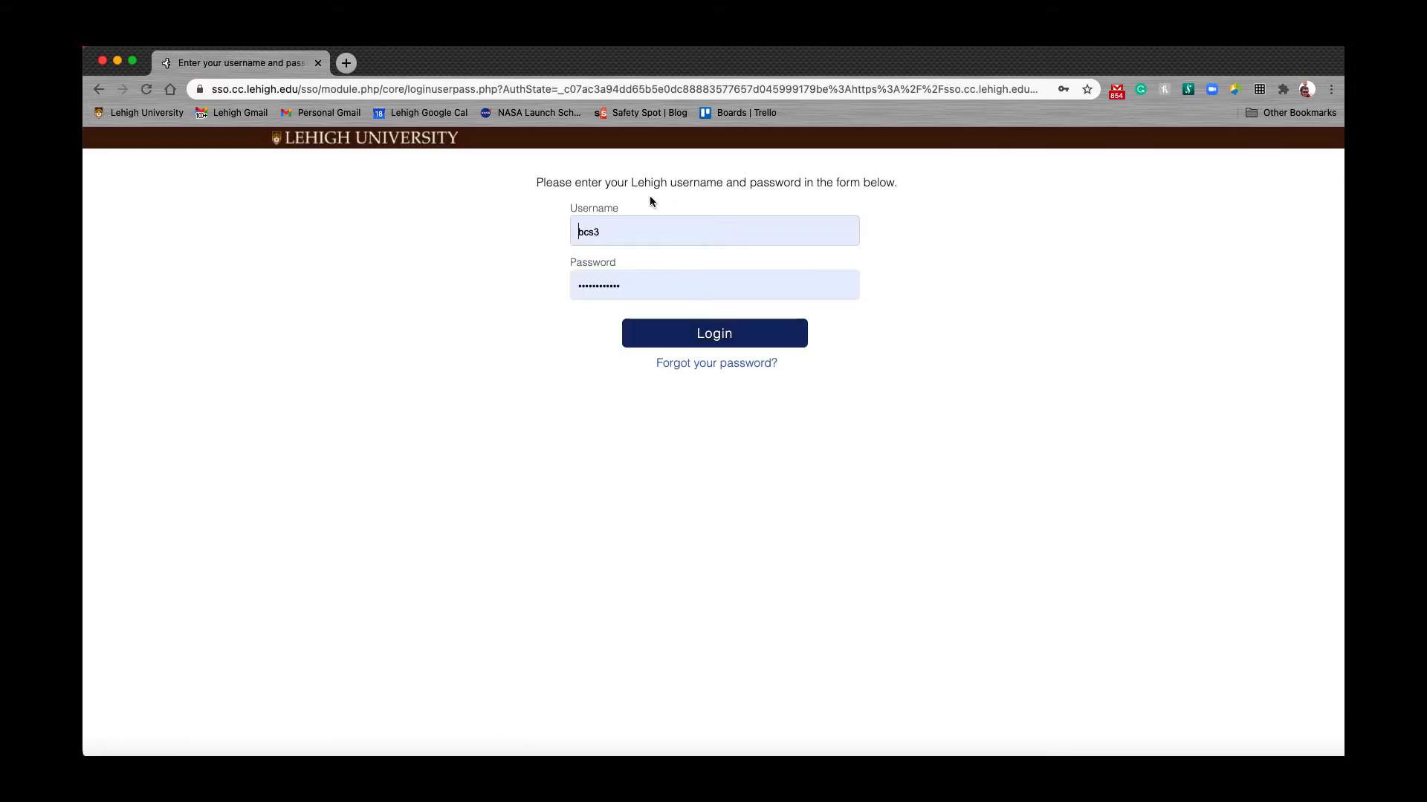
# Log in with the lab account's saved username and its password, and dismiss the cookie and new-client notices
pyautogui.click(606, 232)
pyautogui.moveTo(604, 231); pyautogui.dragTo(571, 231)
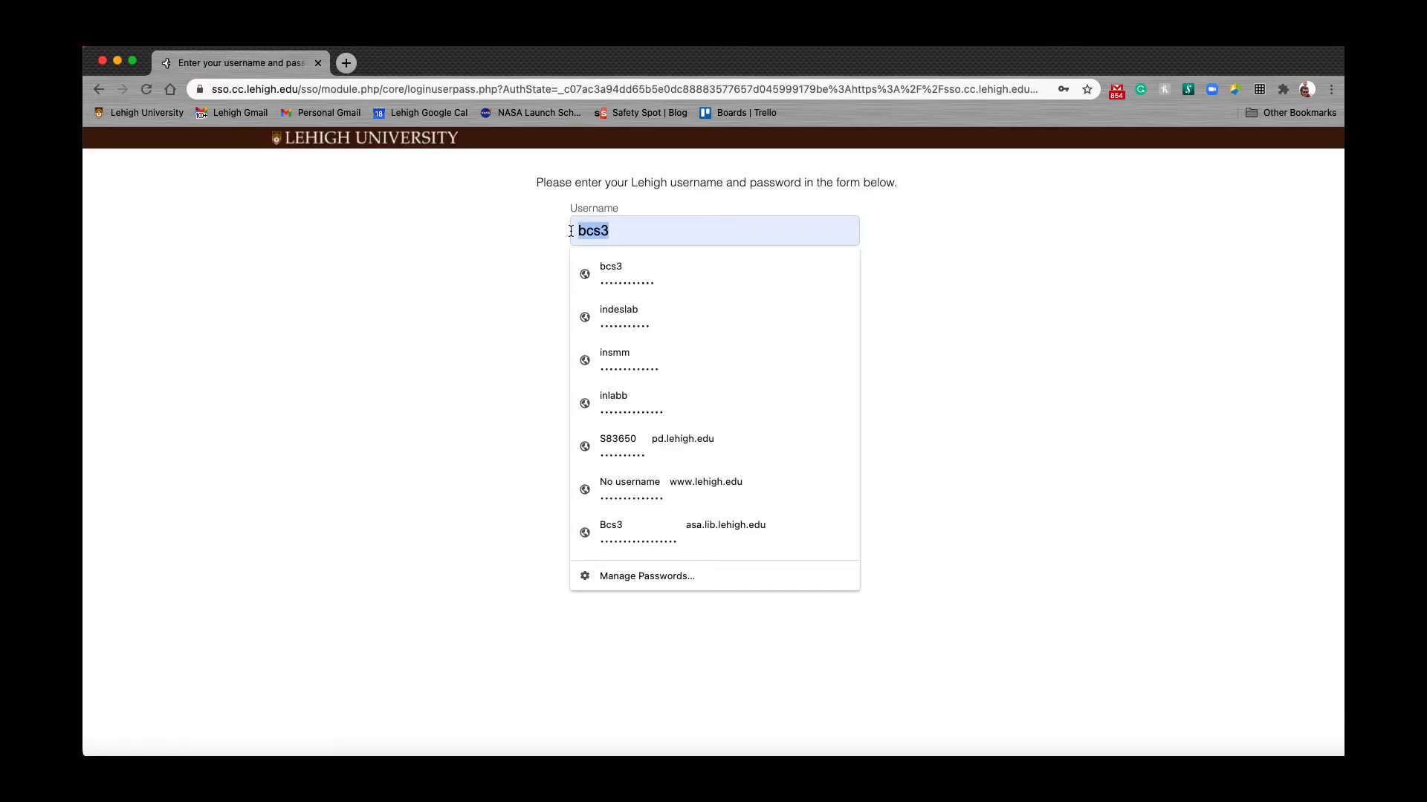
pyautogui.click(608, 311)
pyautogui.write('•••')
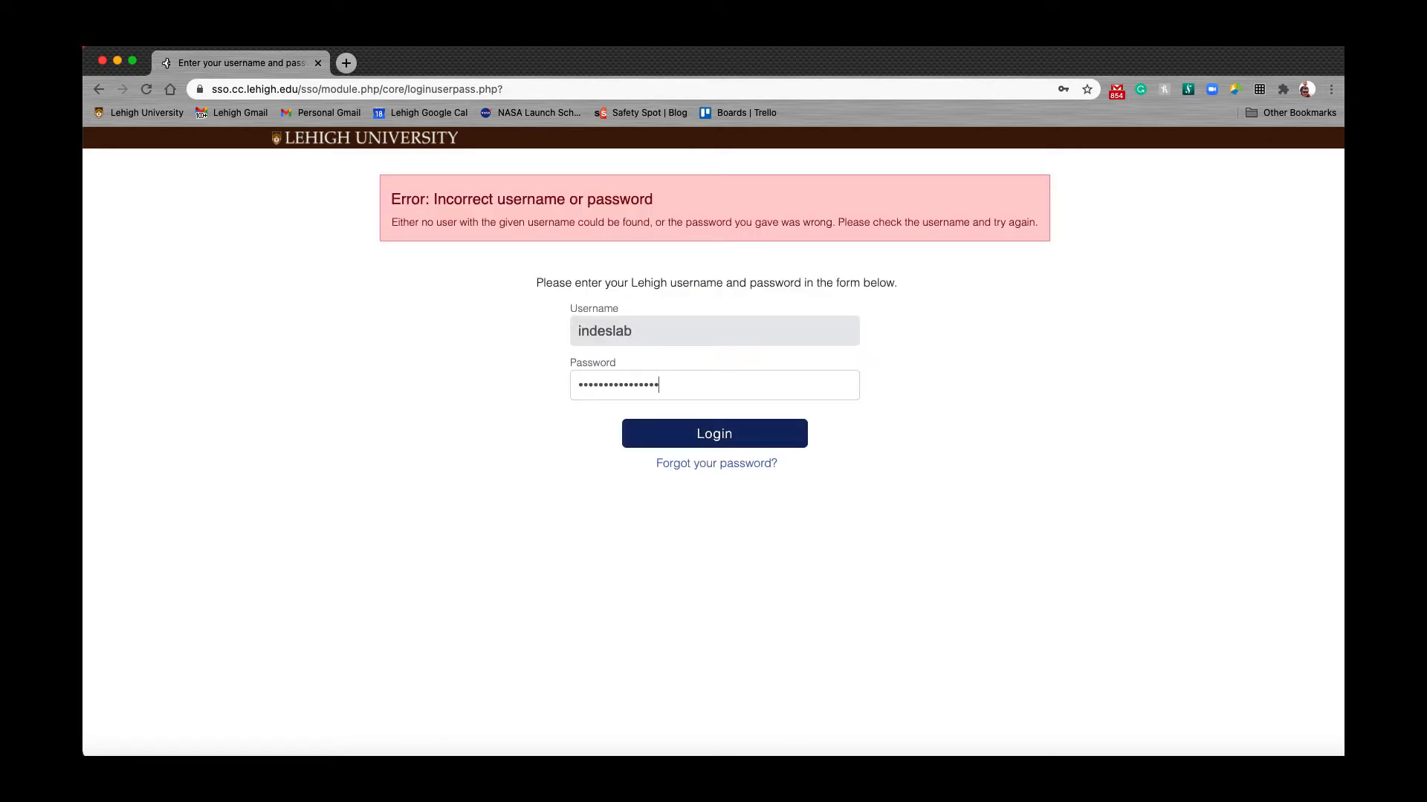
pyautogui.press('Return')
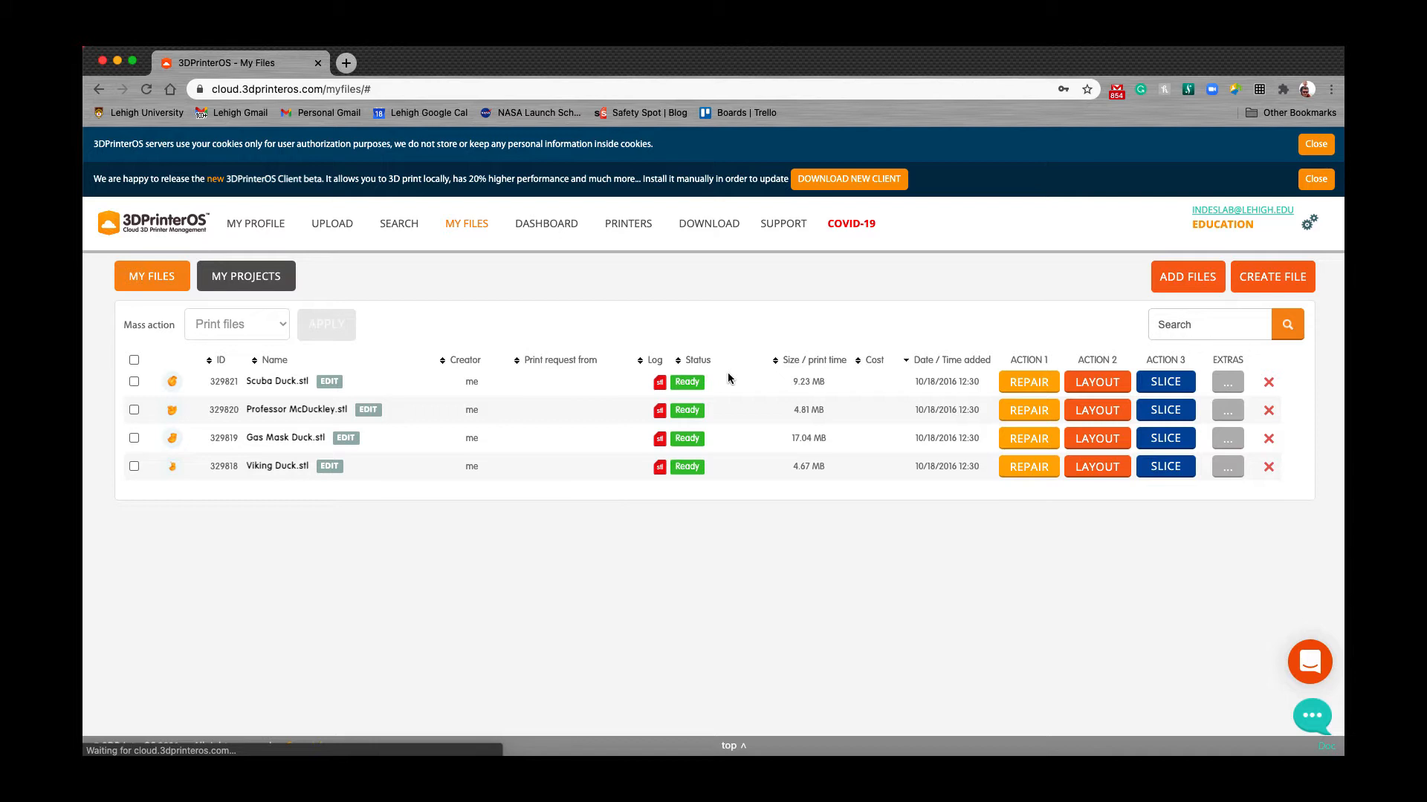
pyautogui.click(1314, 145)
pyautogui.click(1315, 148)
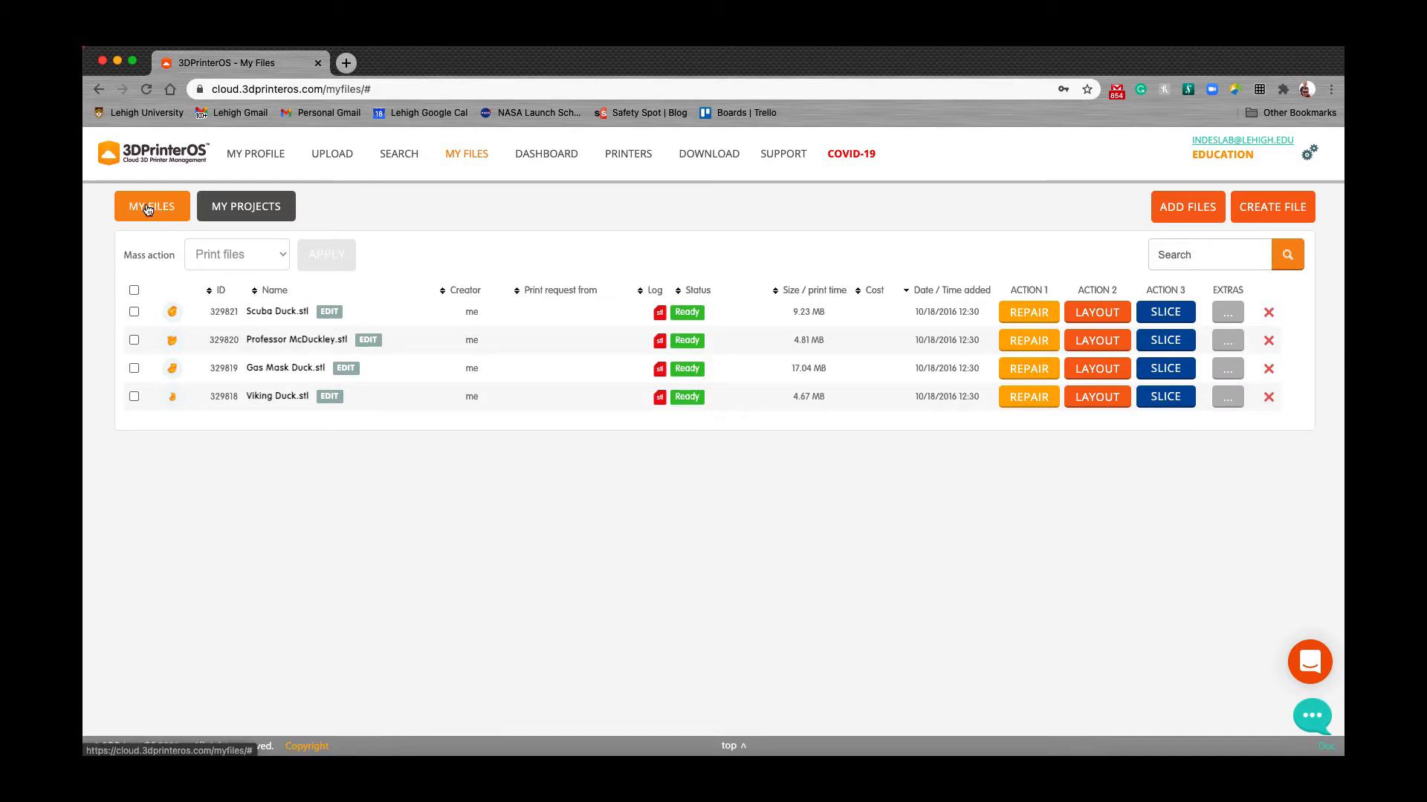
# Preview the thumbnails of the sample duck models in the file list
pyautogui.moveTo(178, 317)
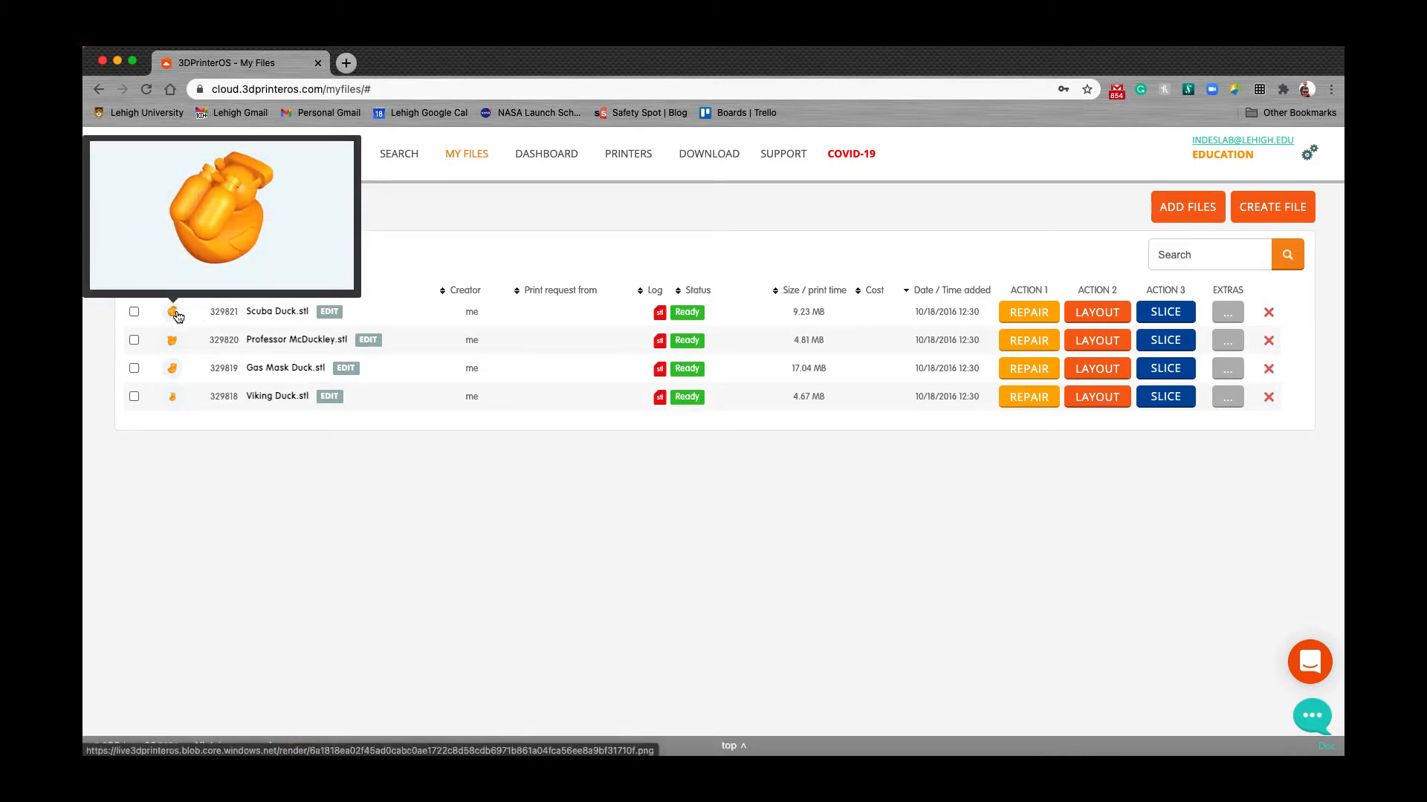
pyautogui.moveTo(172, 341)
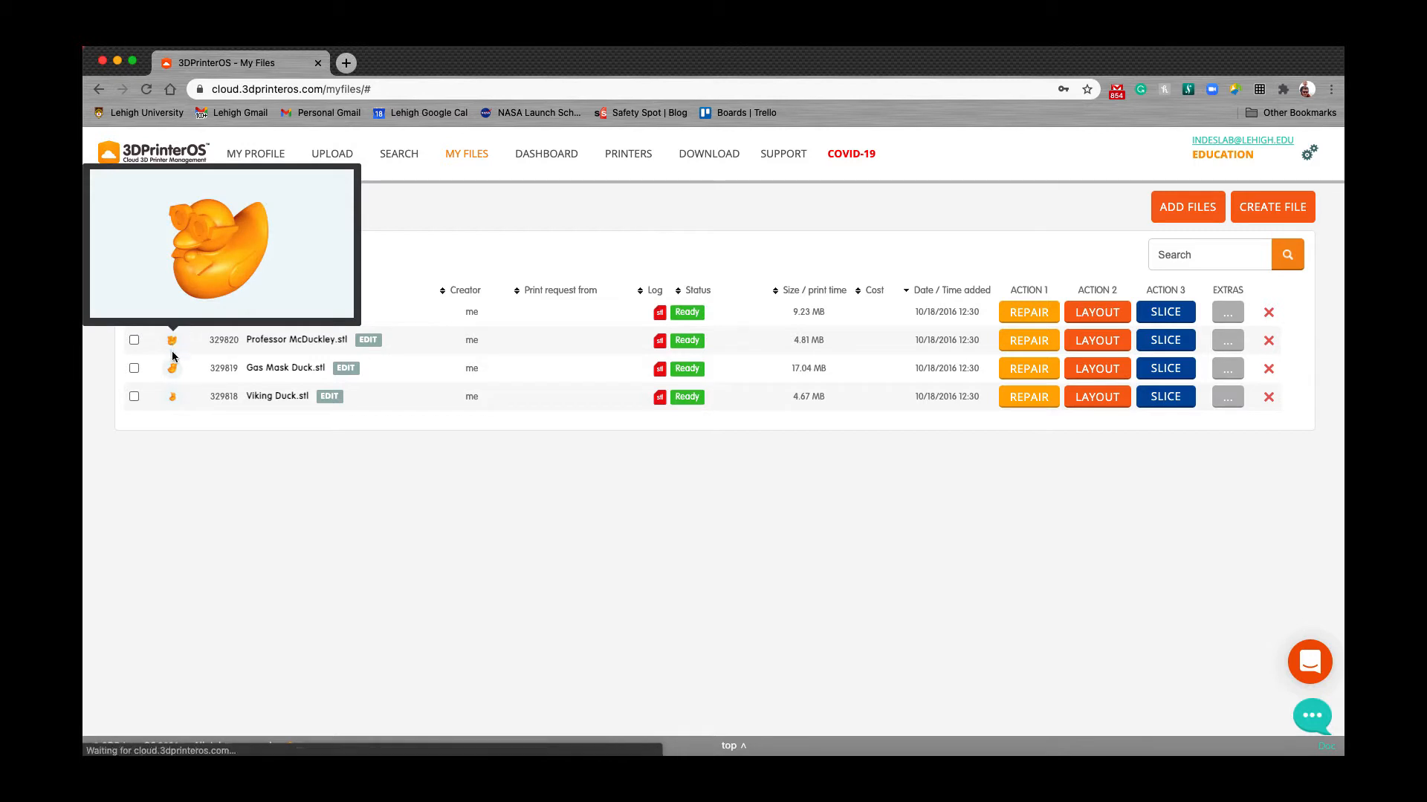
pyautogui.moveTo(174, 398)
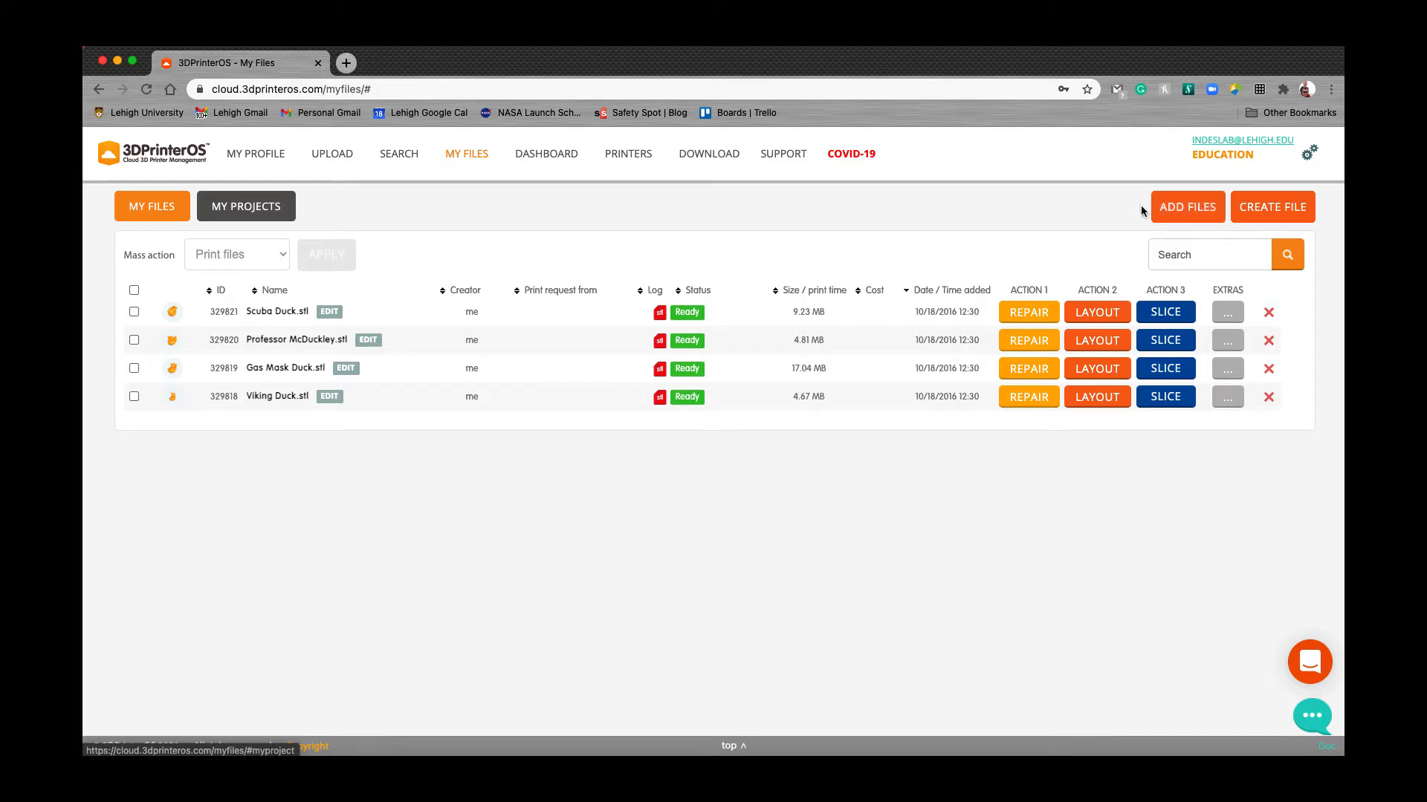
# Start a file upload and browse Google Drive to My Drive > 3D printing part files > 3DprinterOS tutorial files
pyautogui.click(1188, 210)
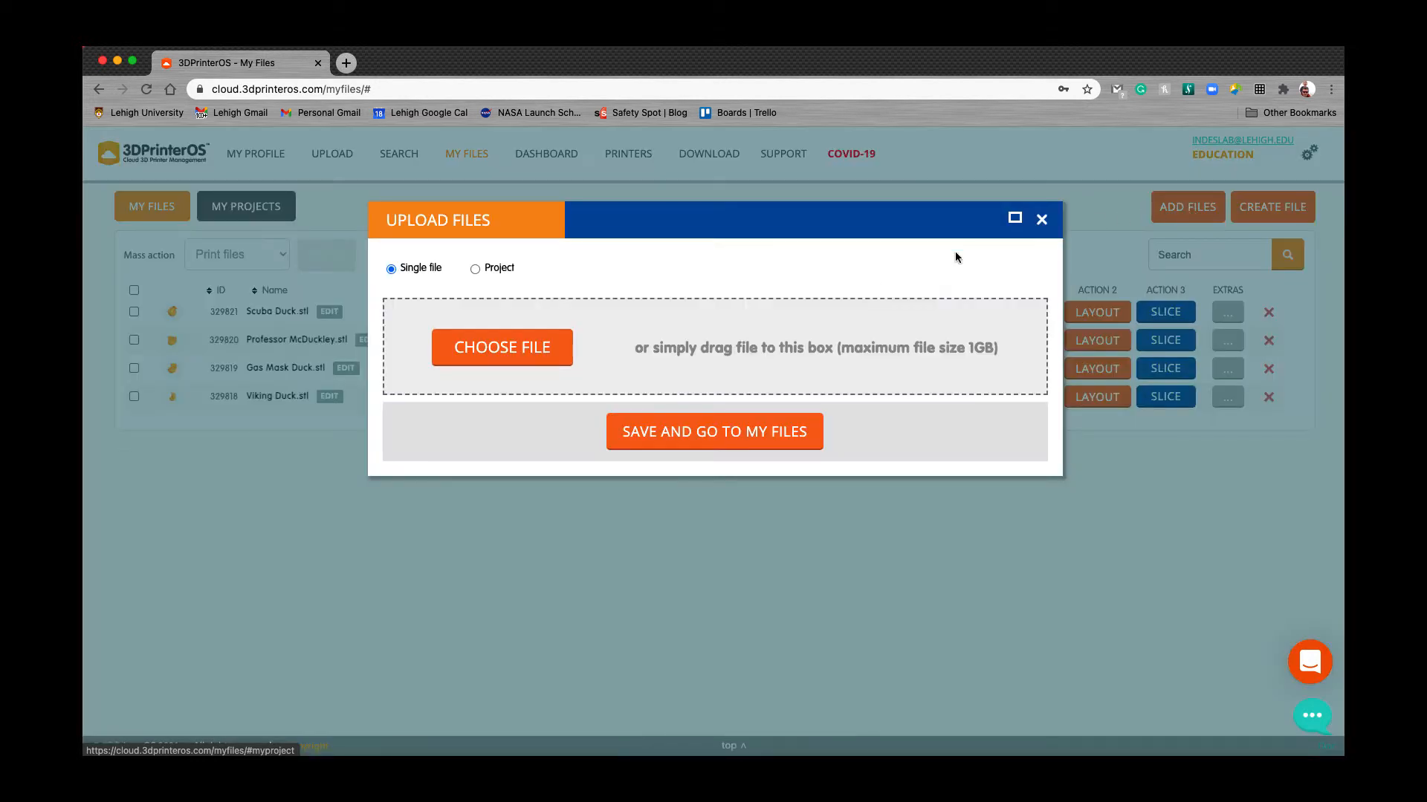
pyautogui.click(530, 354)
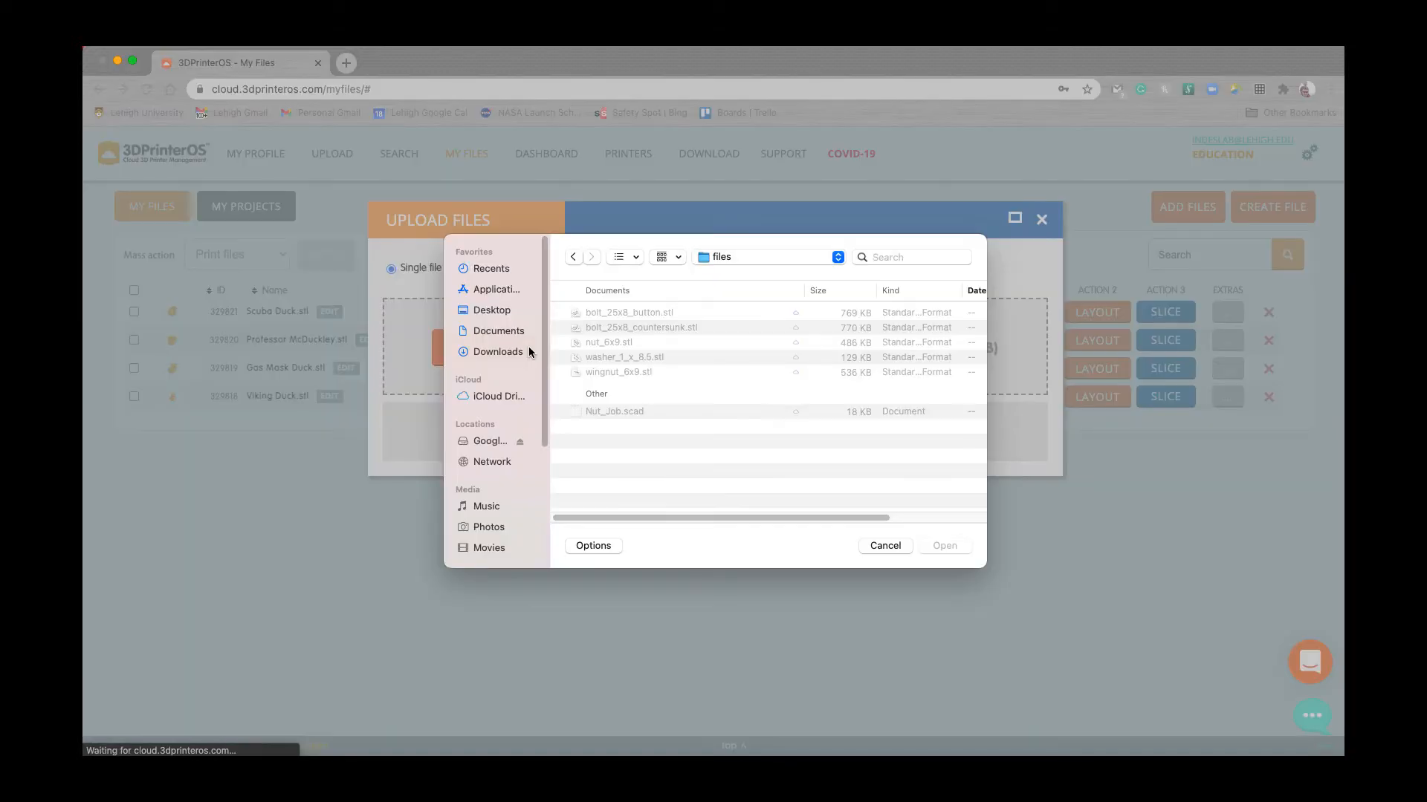
pyautogui.click(492, 447)
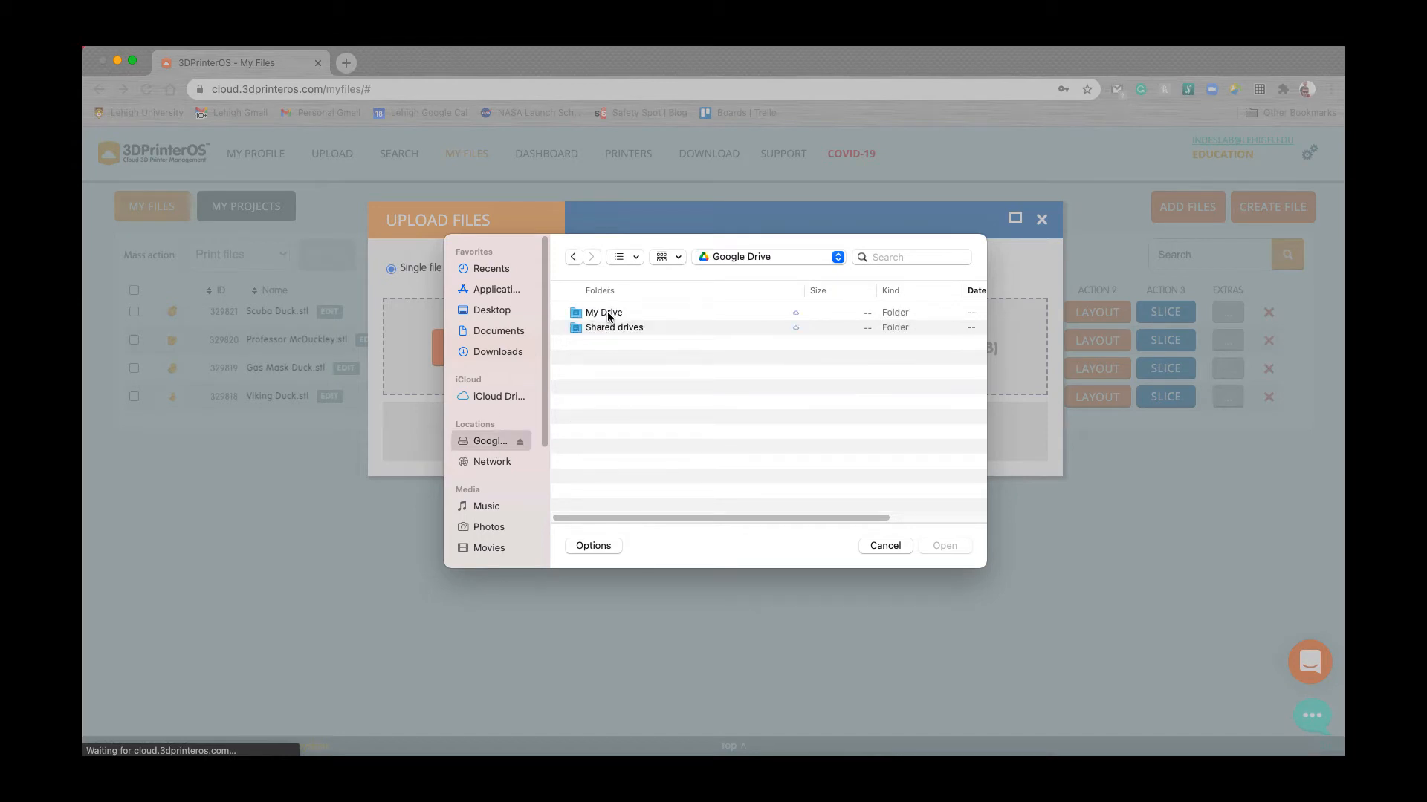
pyautogui.doubleClick(606, 312)
pyautogui.click(607, 314)
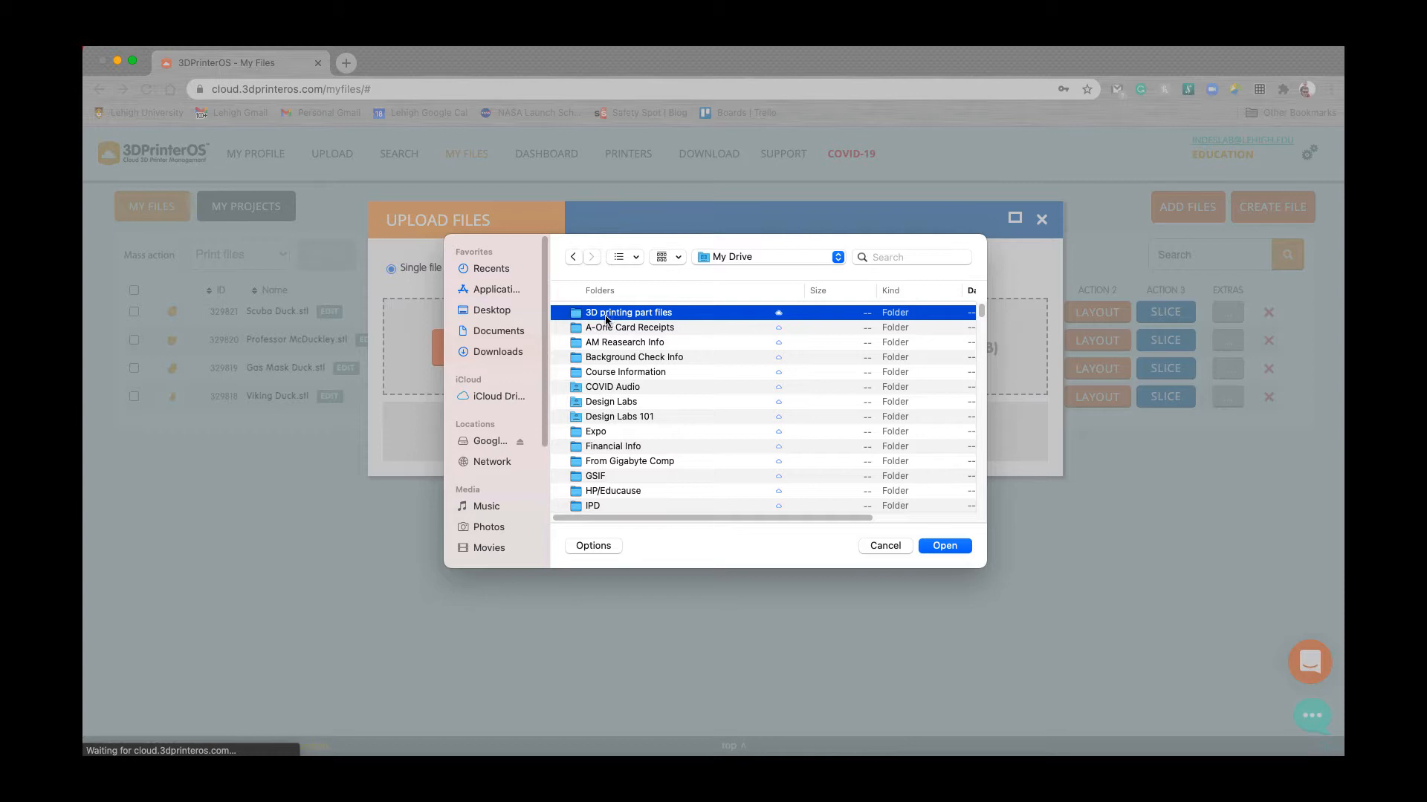
pyautogui.doubleClick(584, 313)
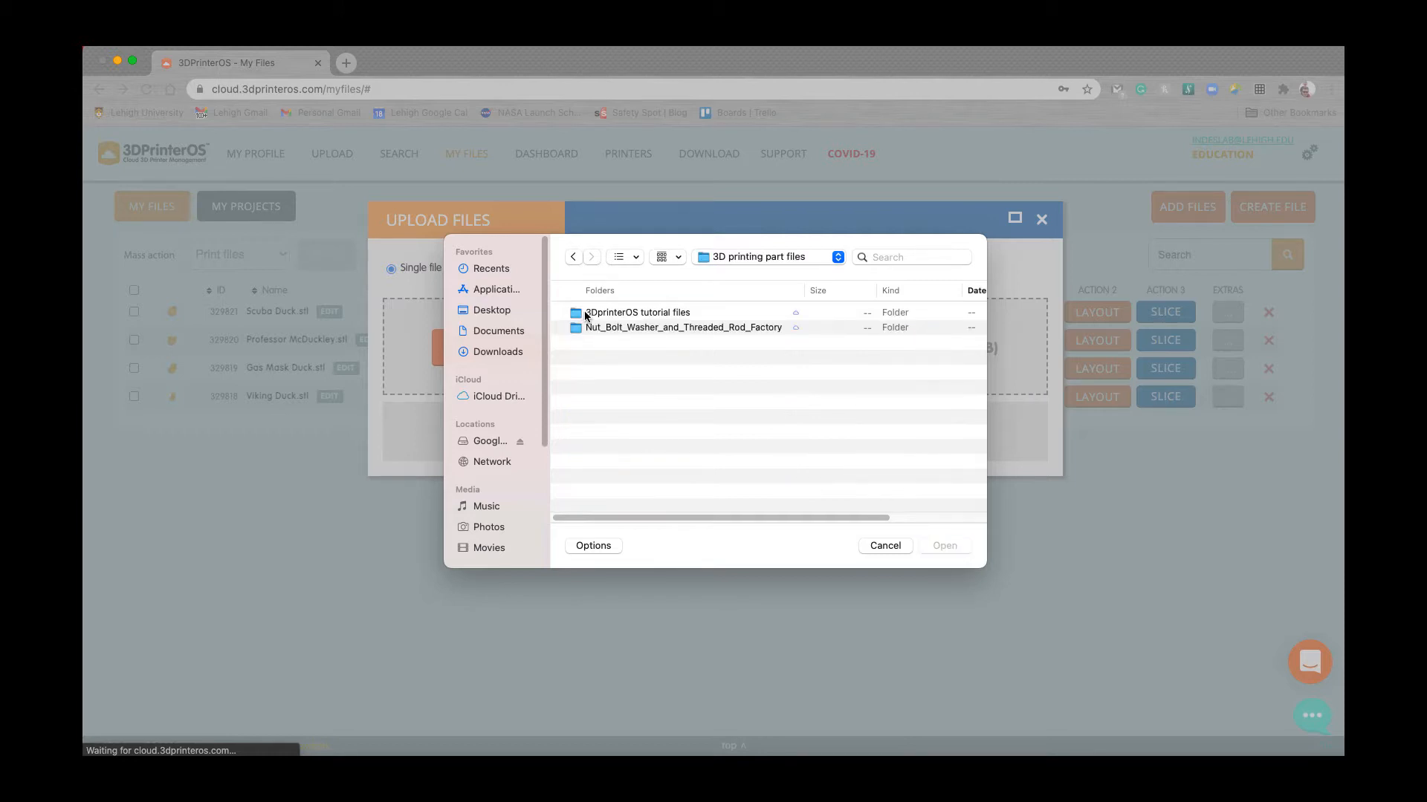
pyautogui.doubleClick(598, 314)
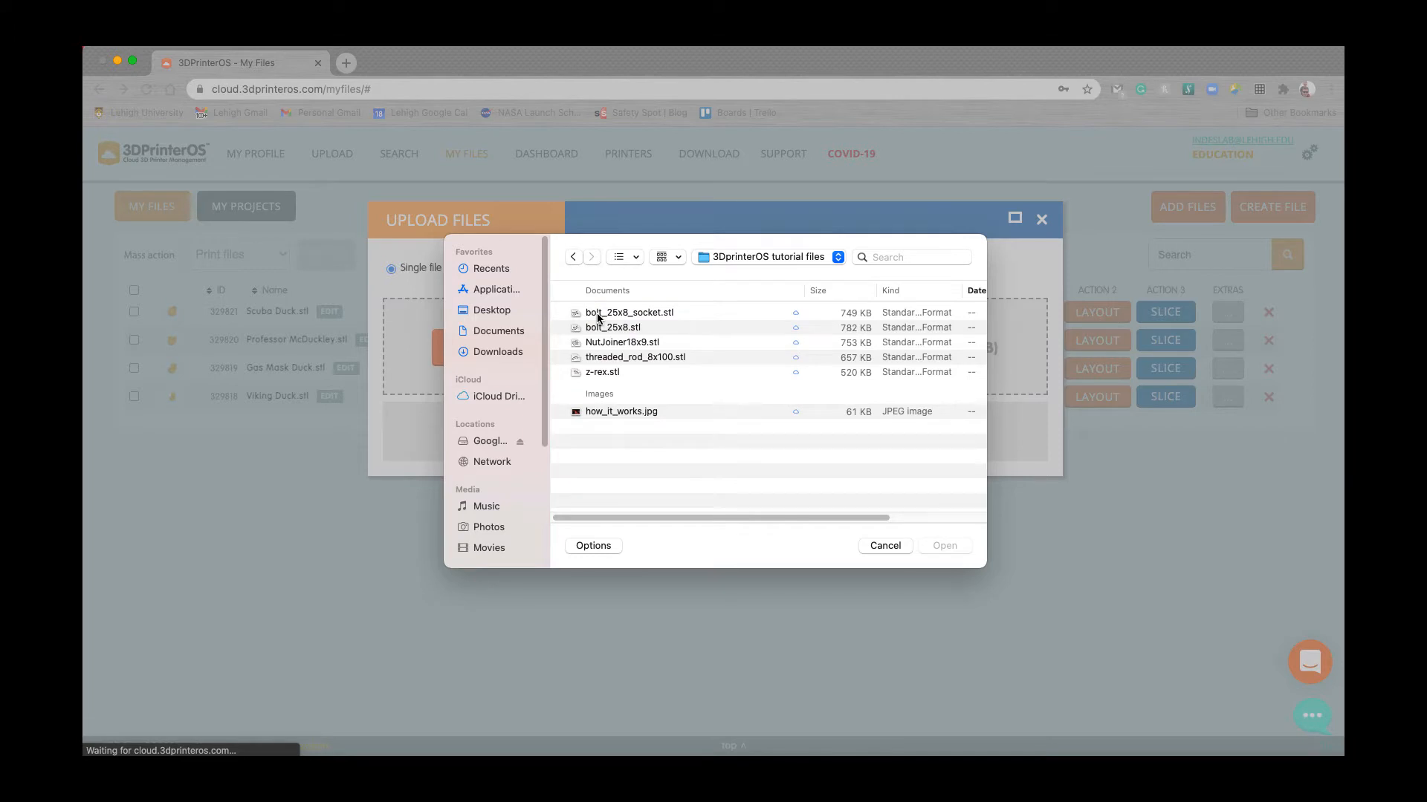
# Upload the five STL files from bolt_25x8_socket.stl to z-rex.stl and save them to My Files
pyautogui.click(598, 315)
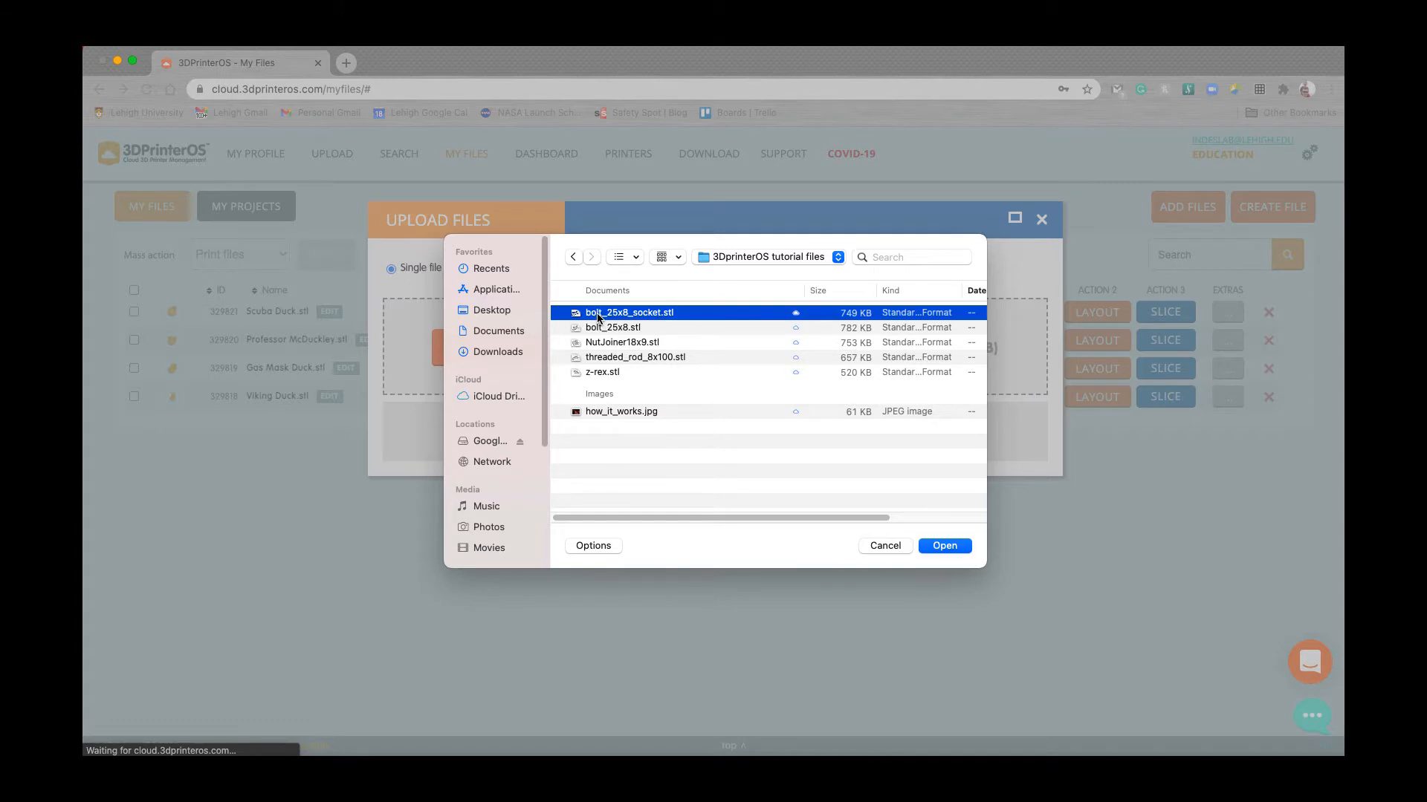
pyautogui.keyDown('shift'); pyautogui.click(602, 373); pyautogui.keyUp('shift')
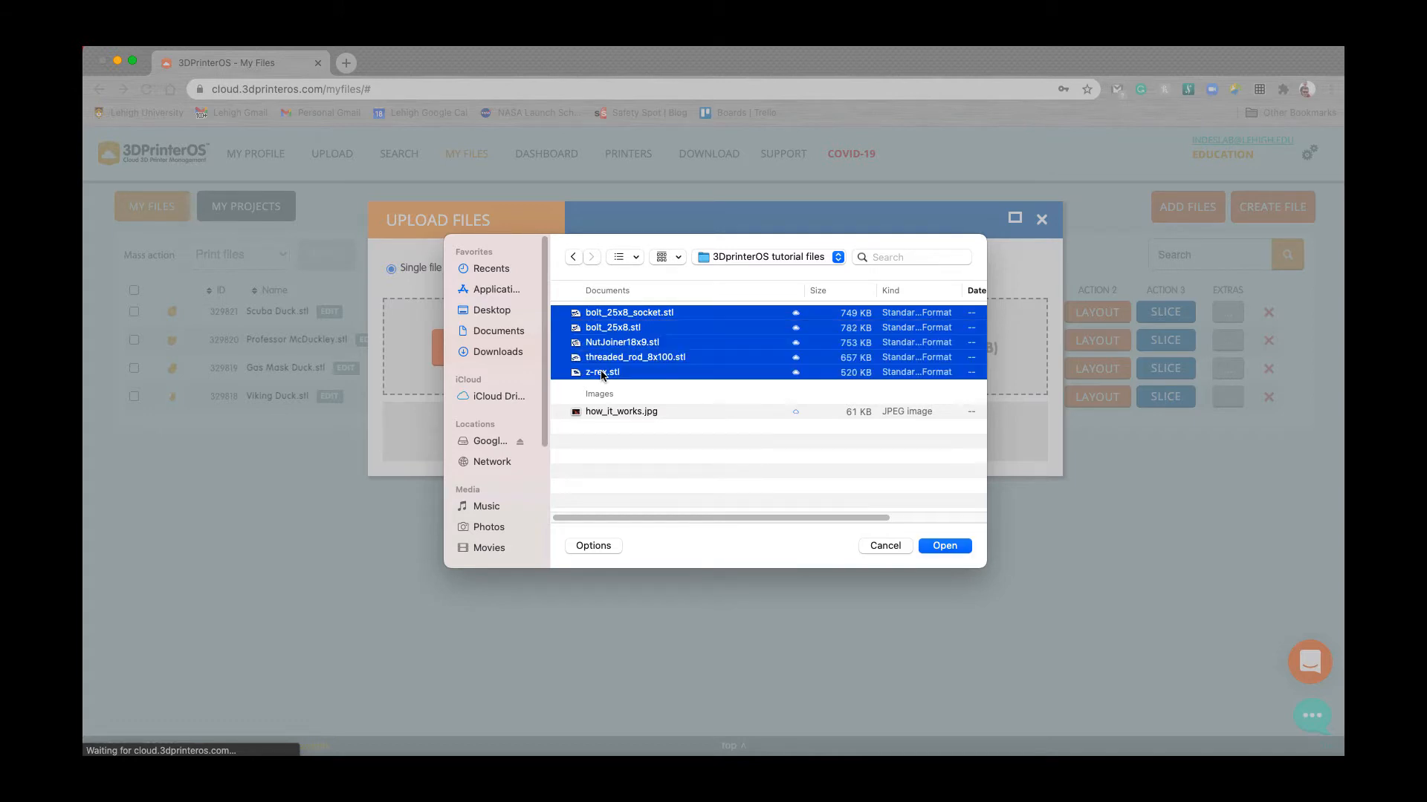
pyautogui.click(945, 546)
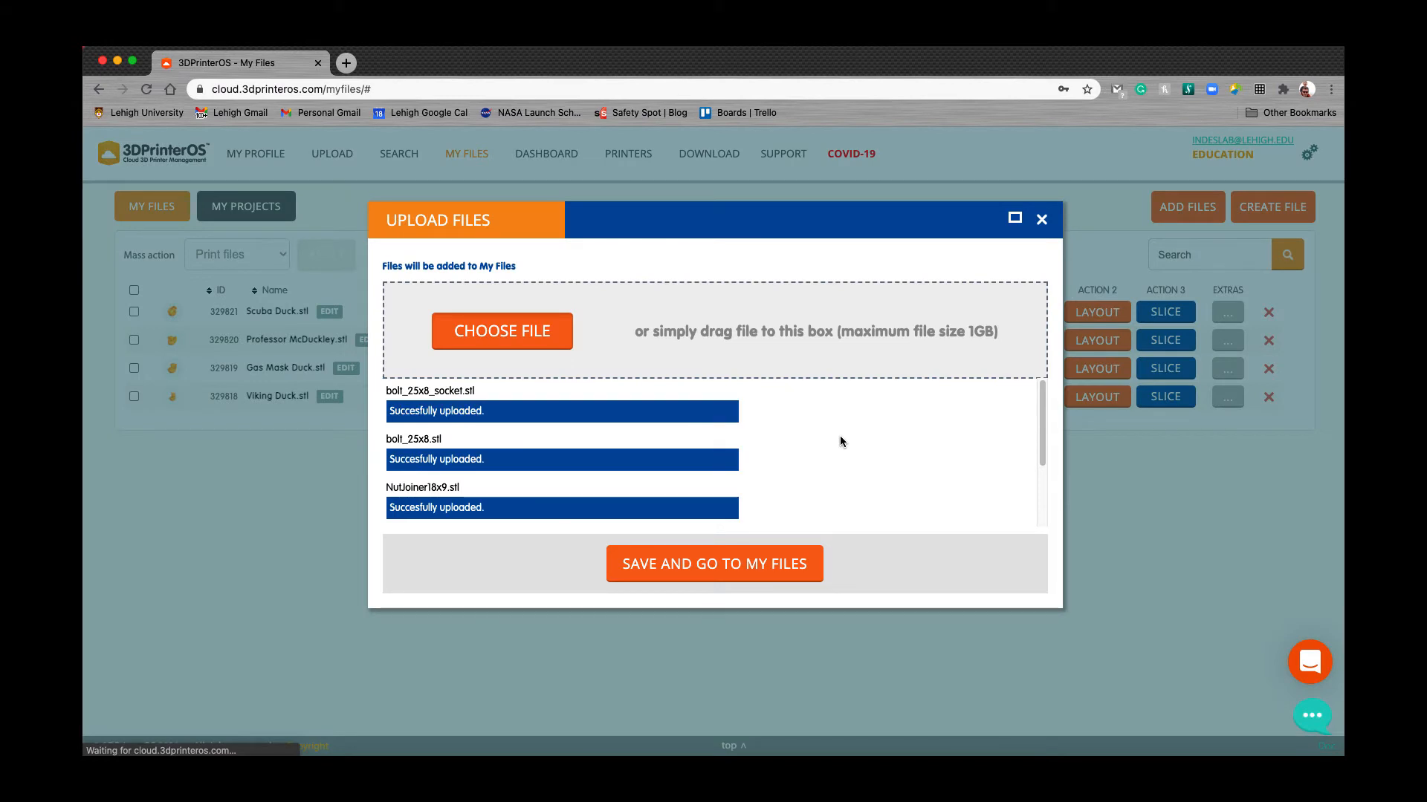
pyautogui.click(717, 572)
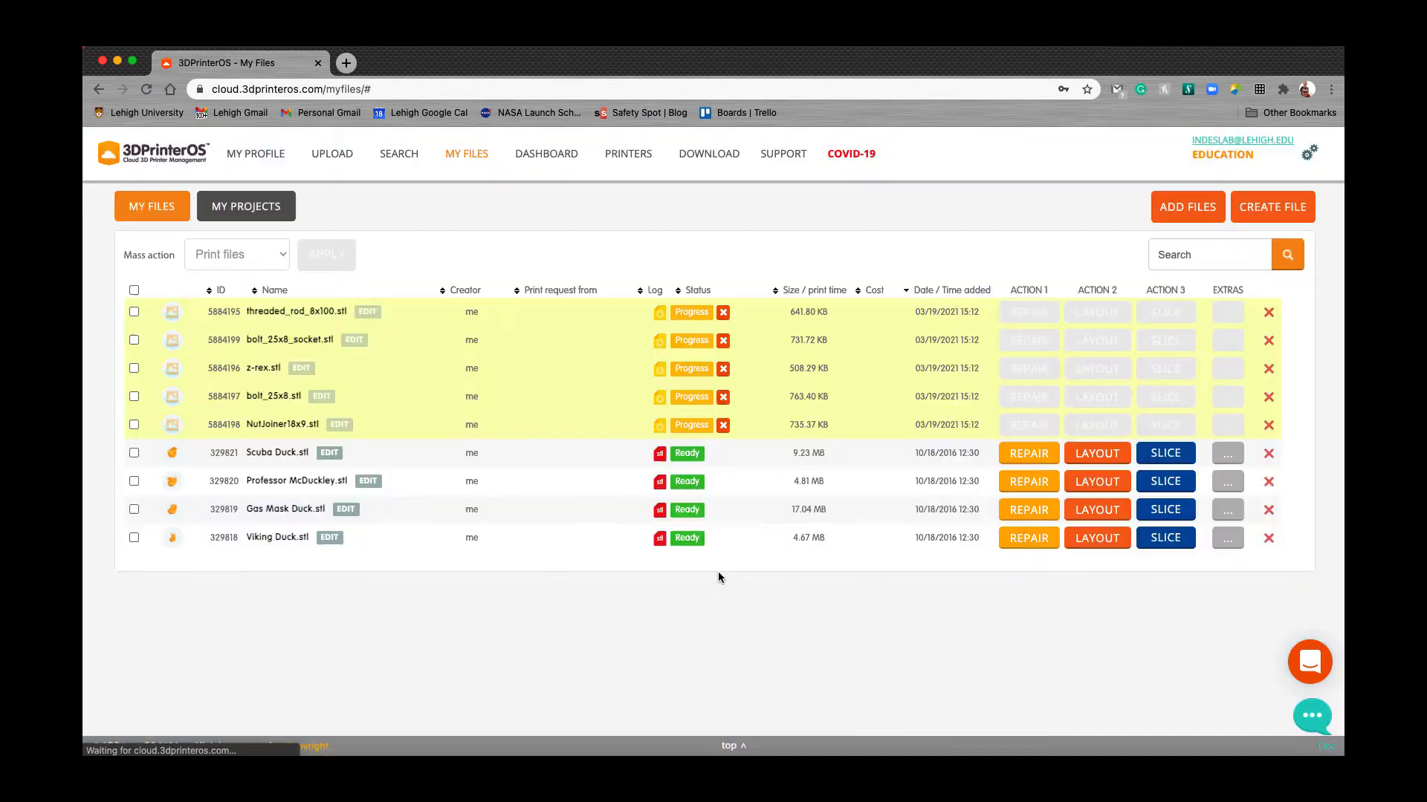
# Preview the thumbnails of the five uploaded STL models in the file list
pyautogui.moveTo(665, 515)
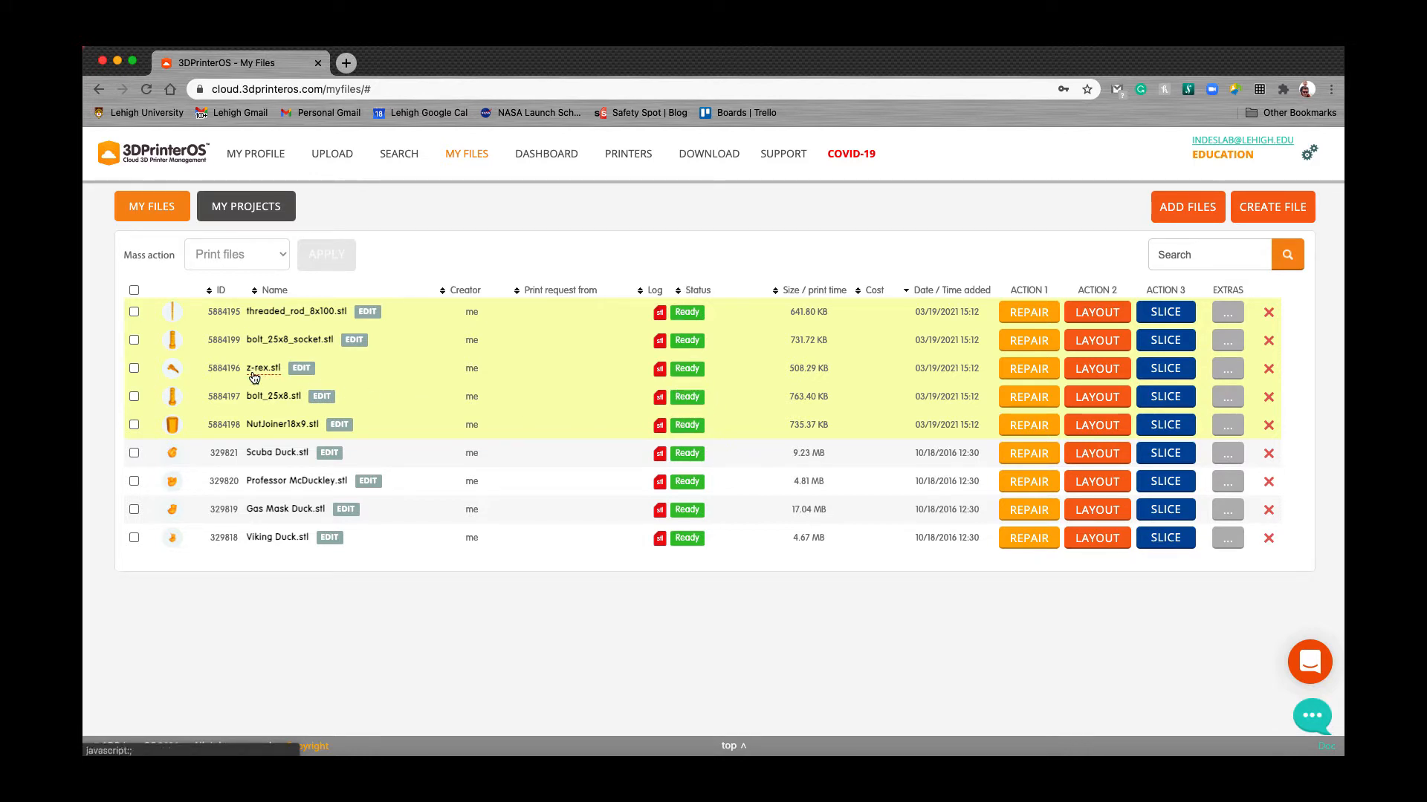
pyautogui.moveTo(174, 319)
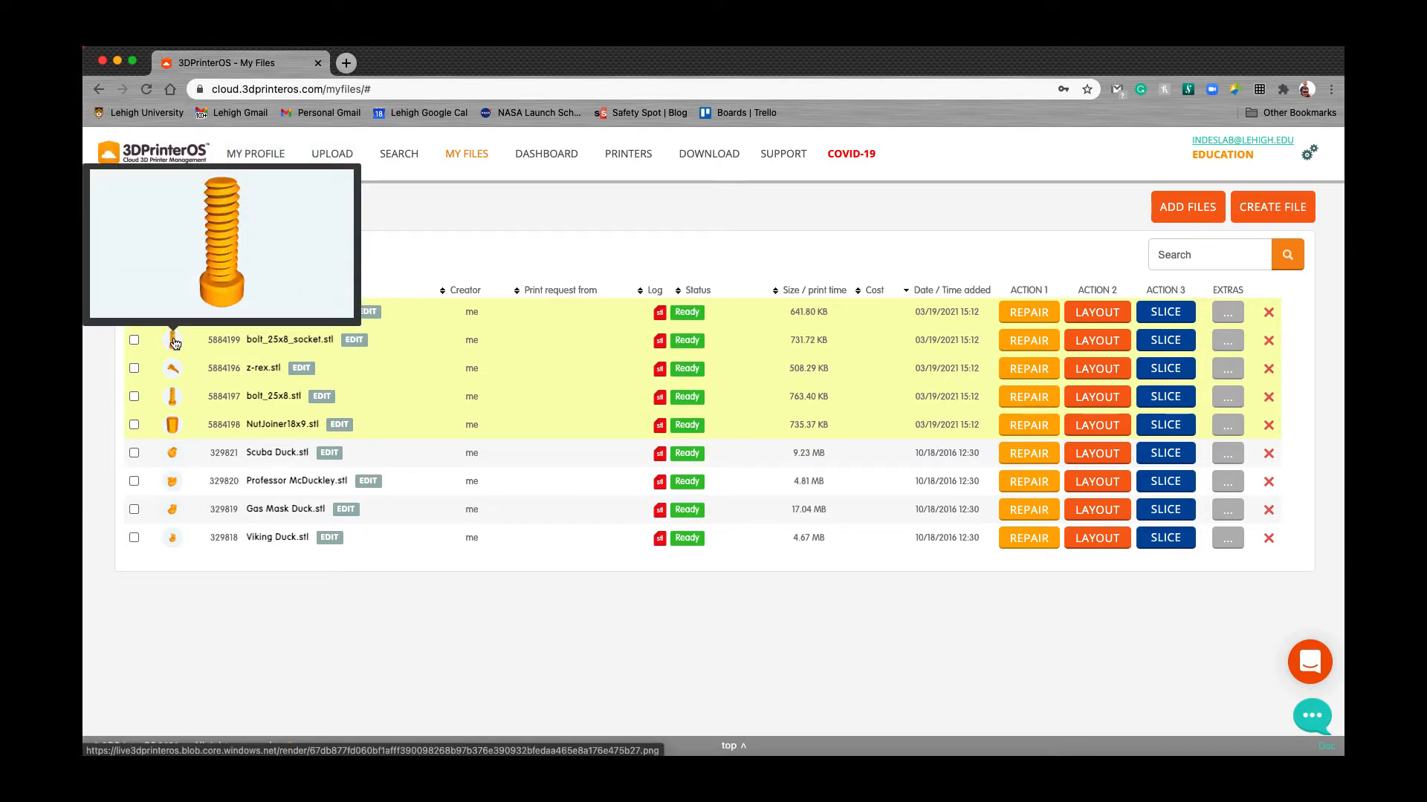
pyautogui.moveTo(172, 372)
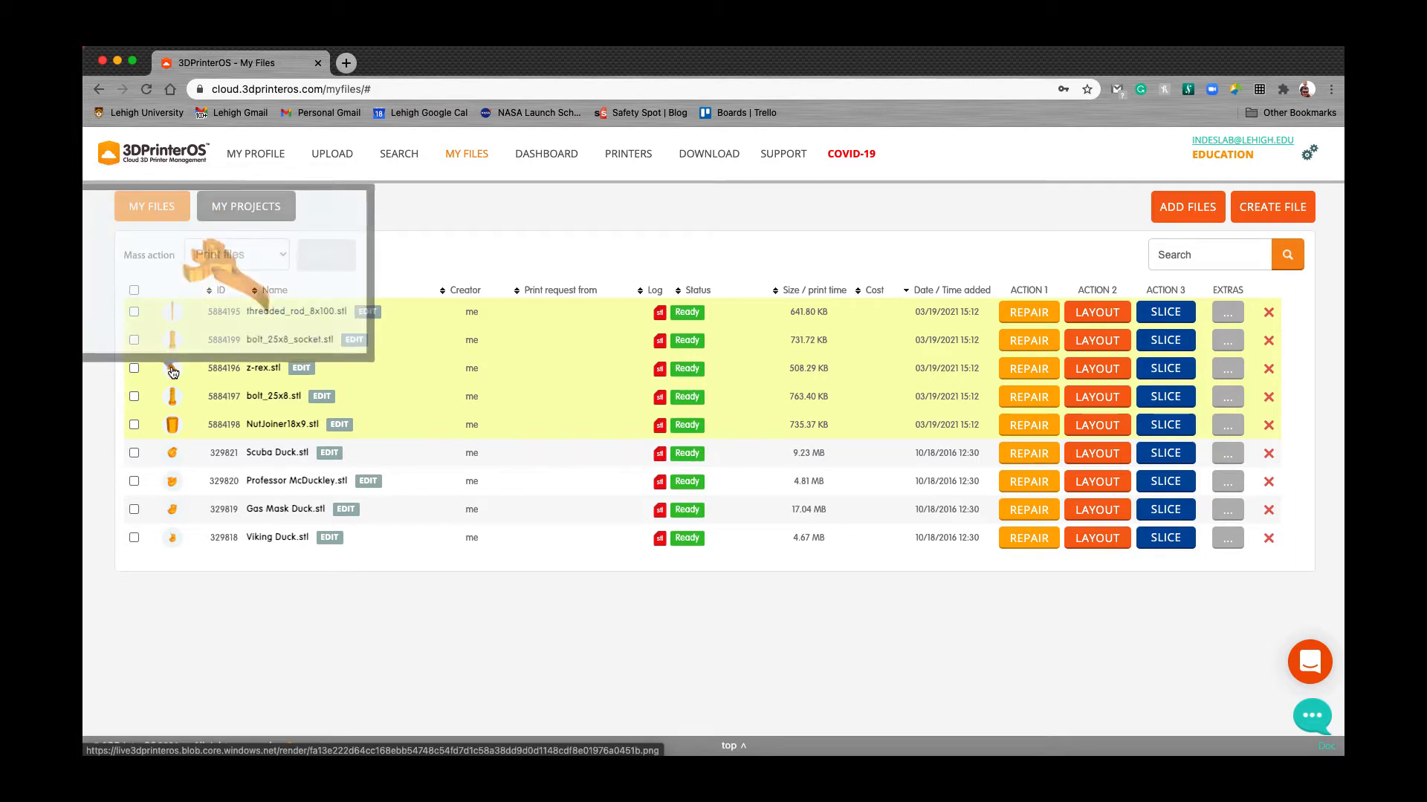
pyautogui.moveTo(173, 400)
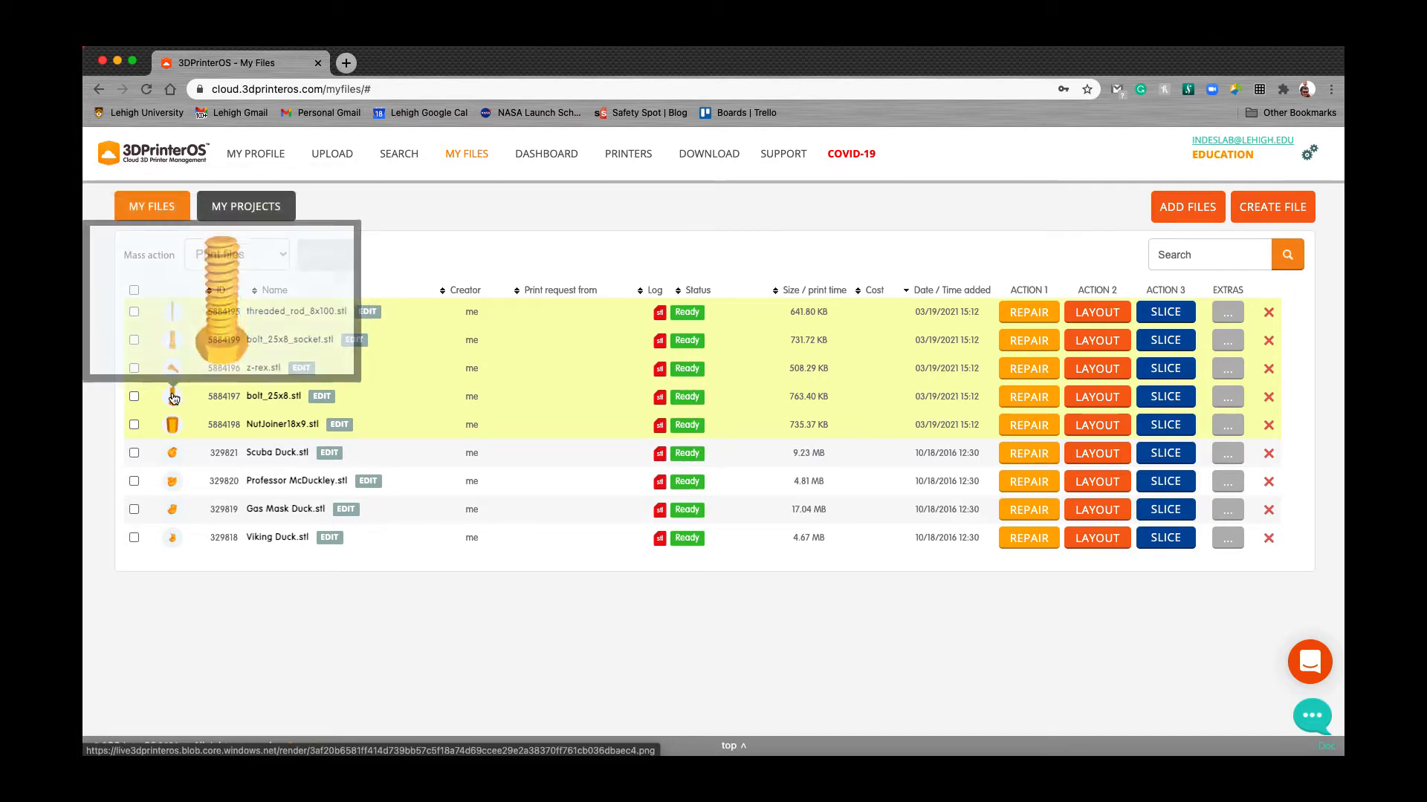
pyautogui.moveTo(173, 425)
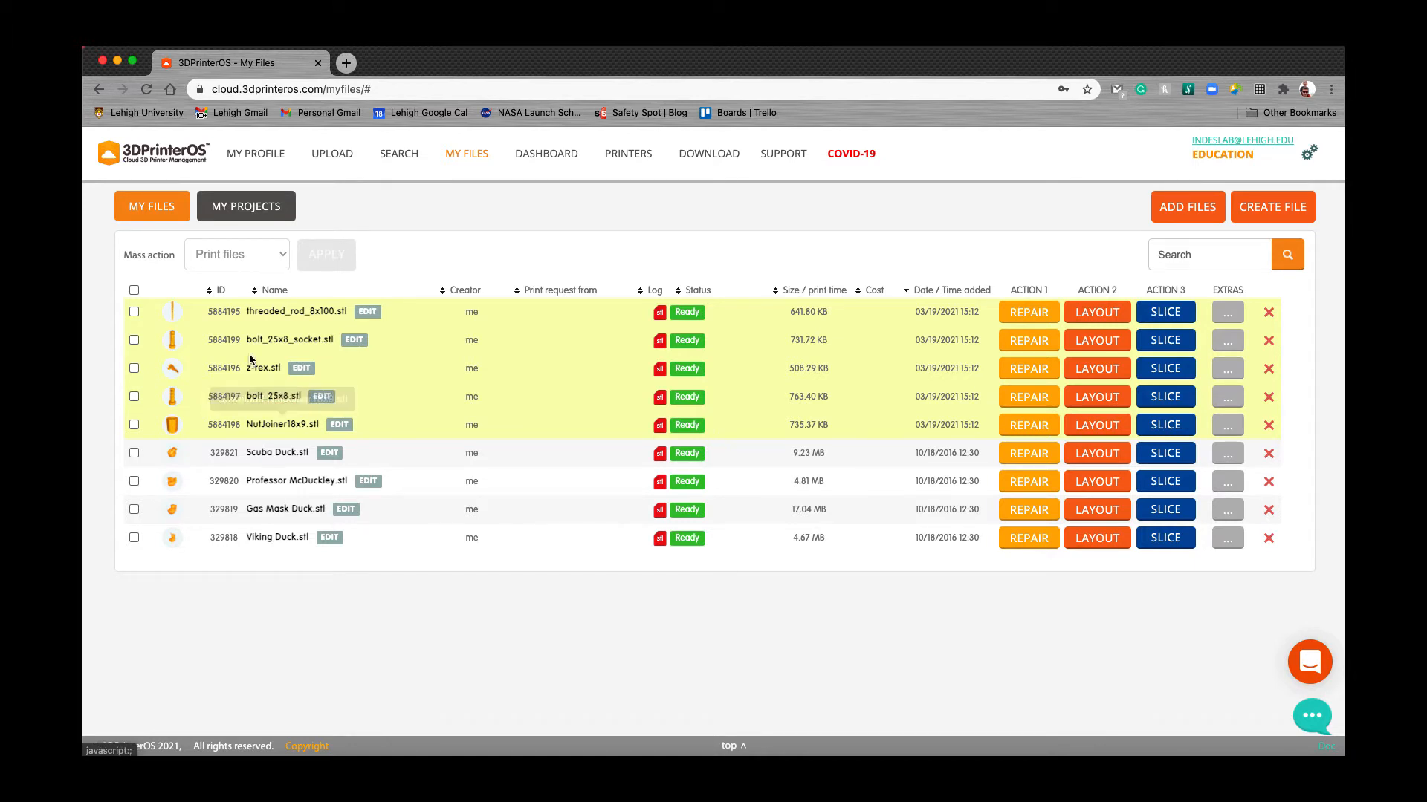
# Open z-rex.stl in the STL Editor and set the printer to Ultimaker 2(+)
pyautogui.click(343, 321)
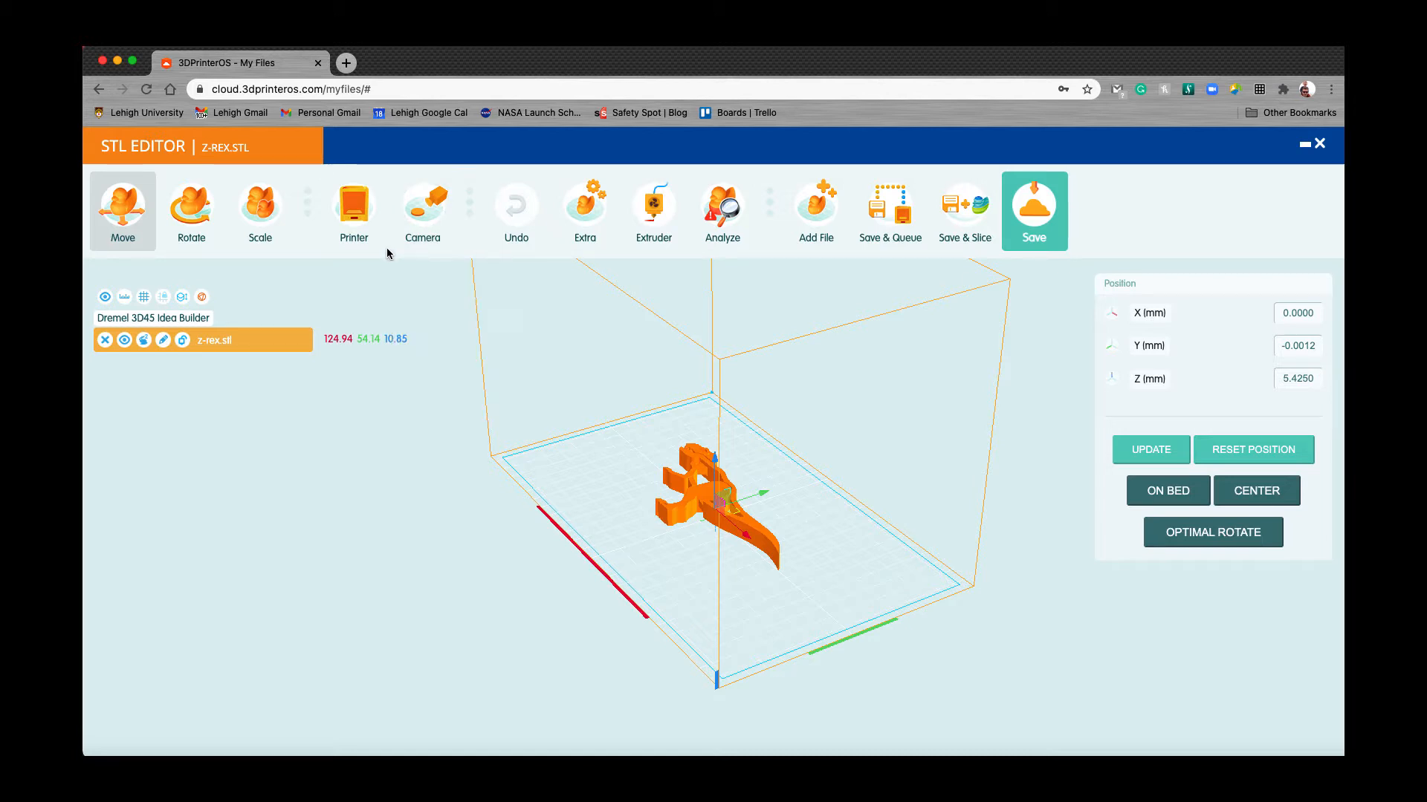
pyautogui.moveTo(382, 240)
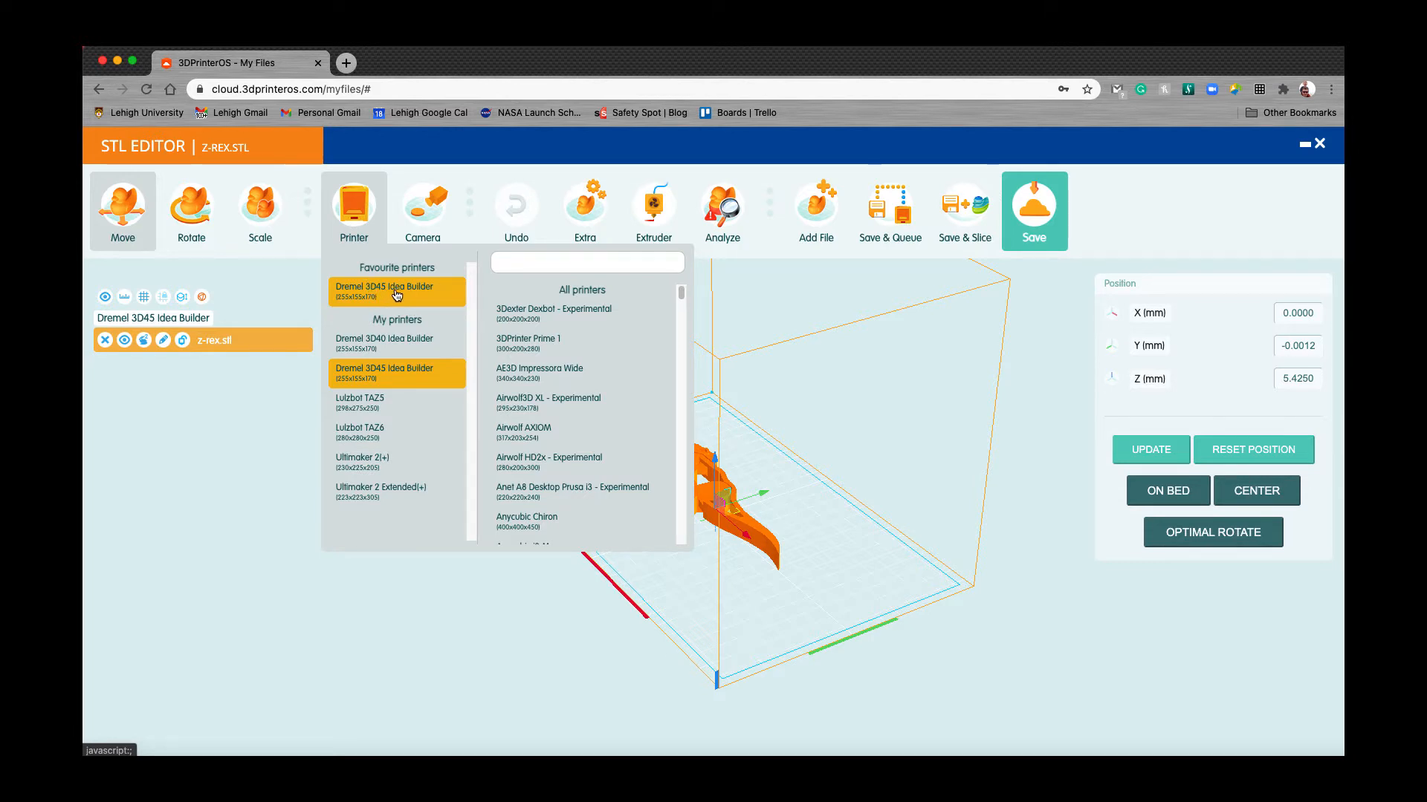
pyautogui.click(385, 459)
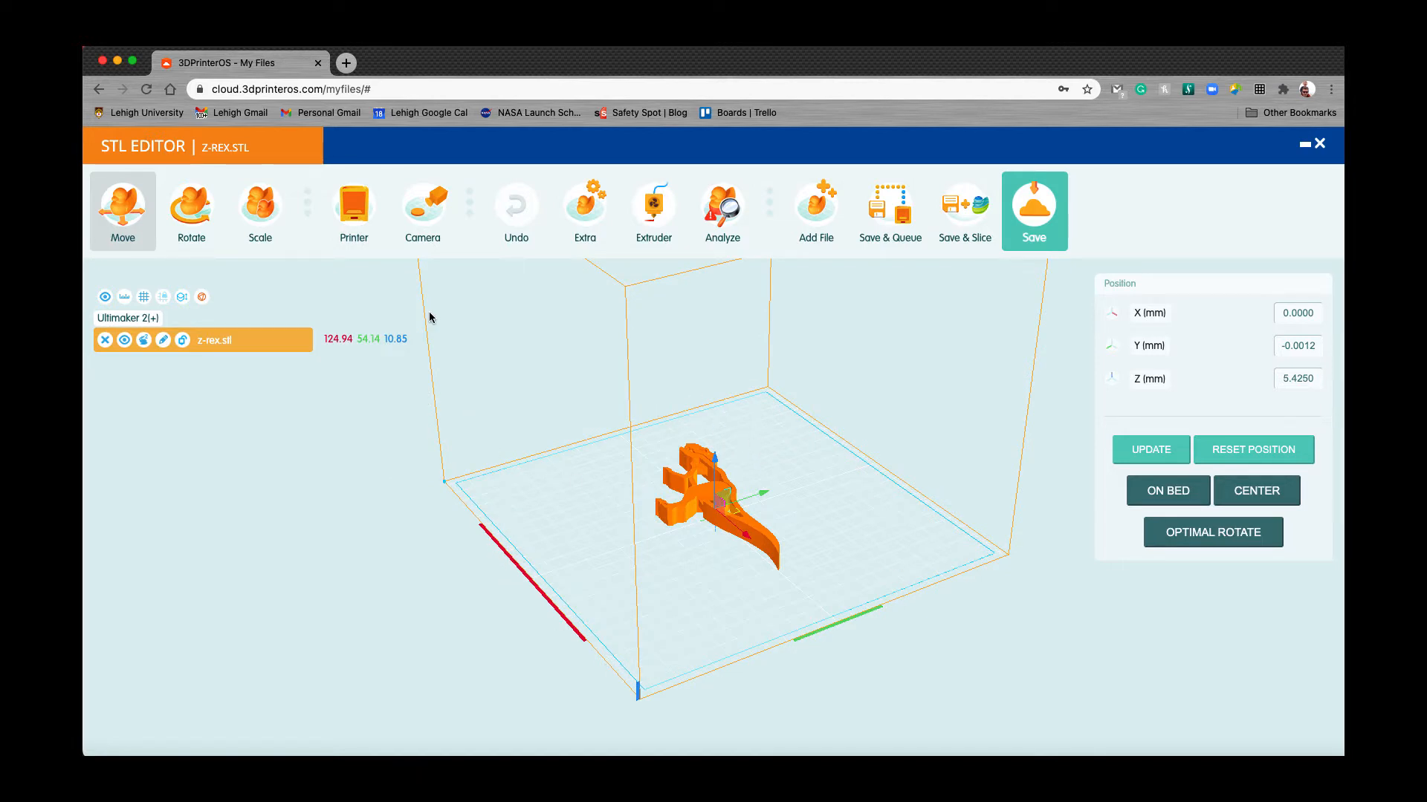
# Change the printer to the favourite Dremel 3D45 Idea Builder
pyautogui.click(344, 215)
pyautogui.click(372, 290)
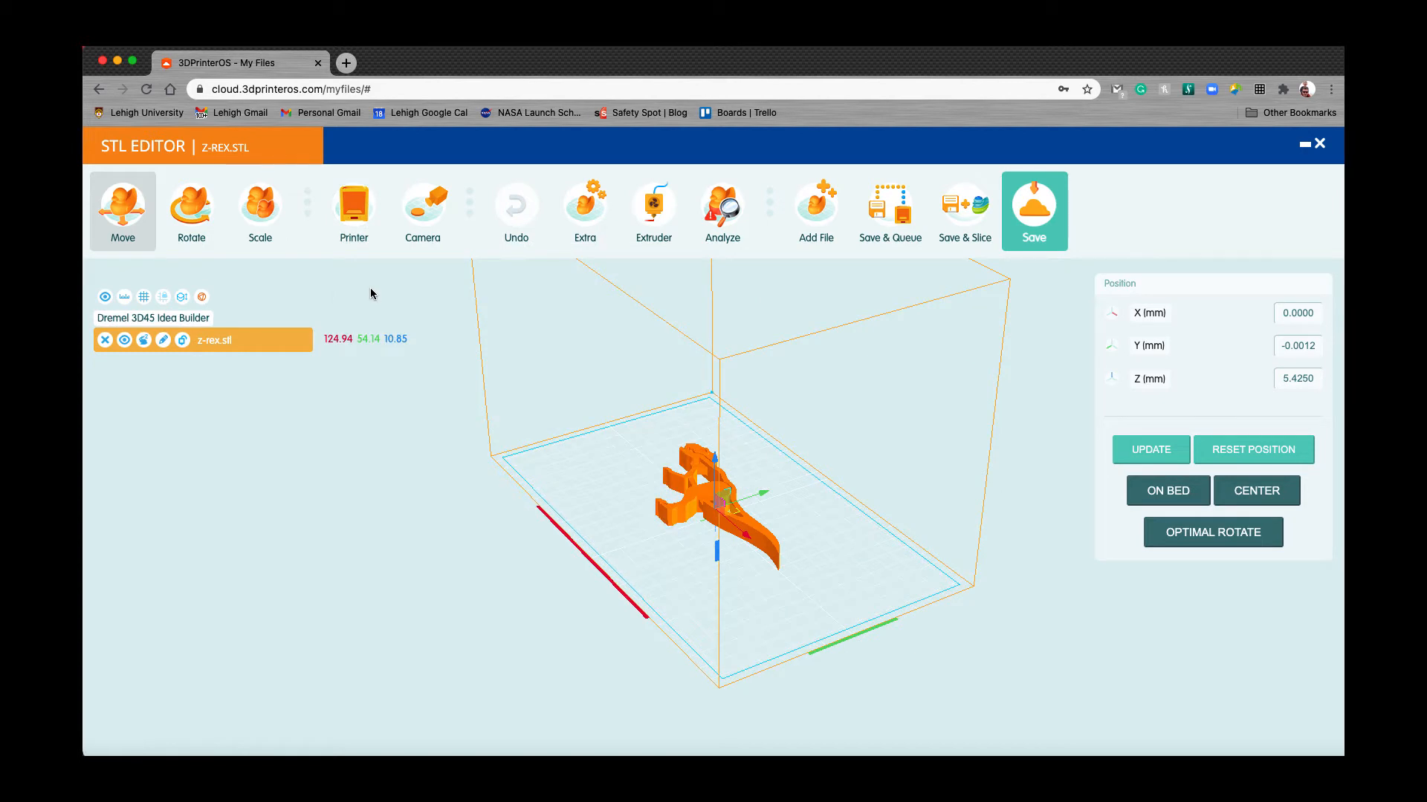
pyautogui.click(353, 215)
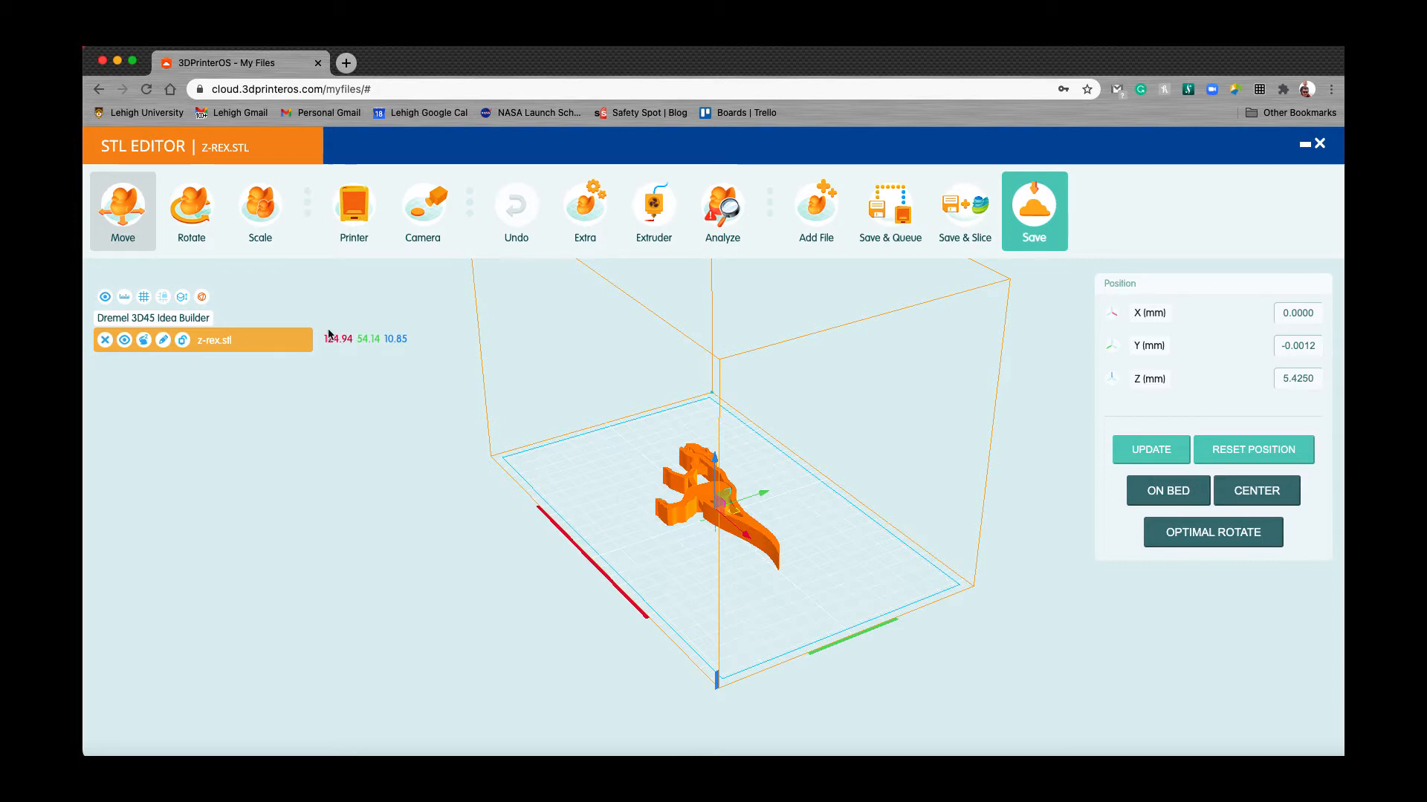
# Scale the z-rex model with the millimetre-to-inch conversion
pyautogui.click(261, 222)
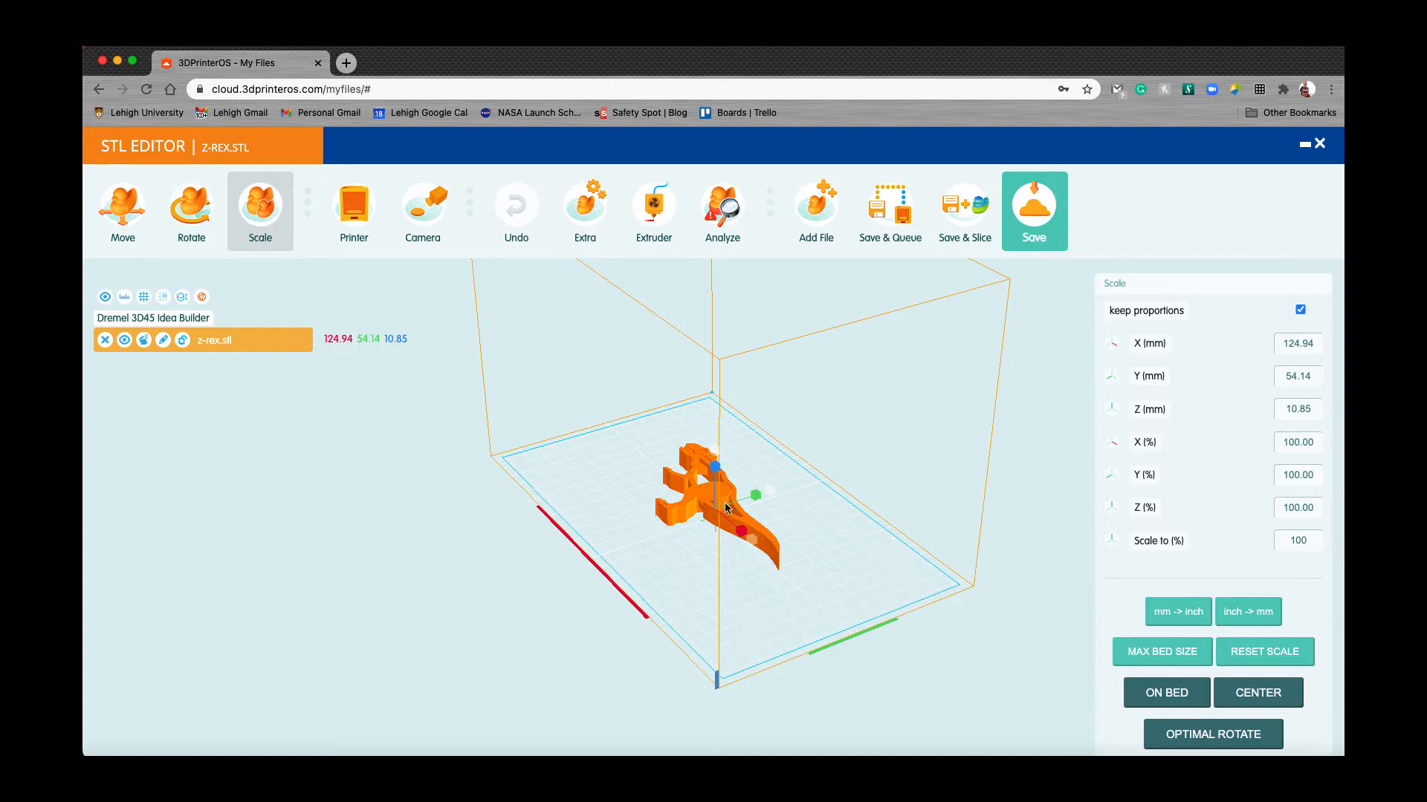
pyautogui.click(1172, 613)
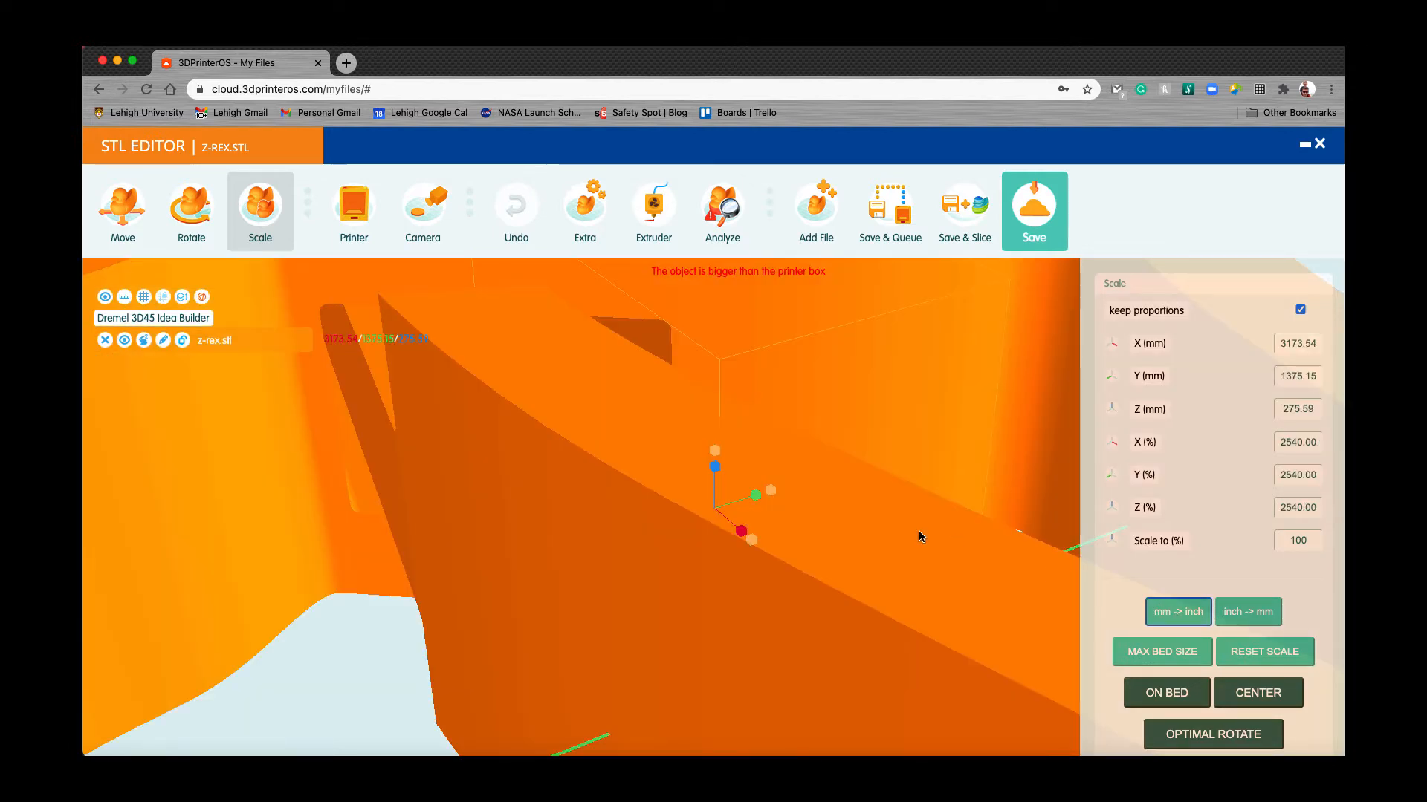
# Reset the scale of the oversized z-rex model to its original size
pyautogui.scroll(-5, 919, 535)
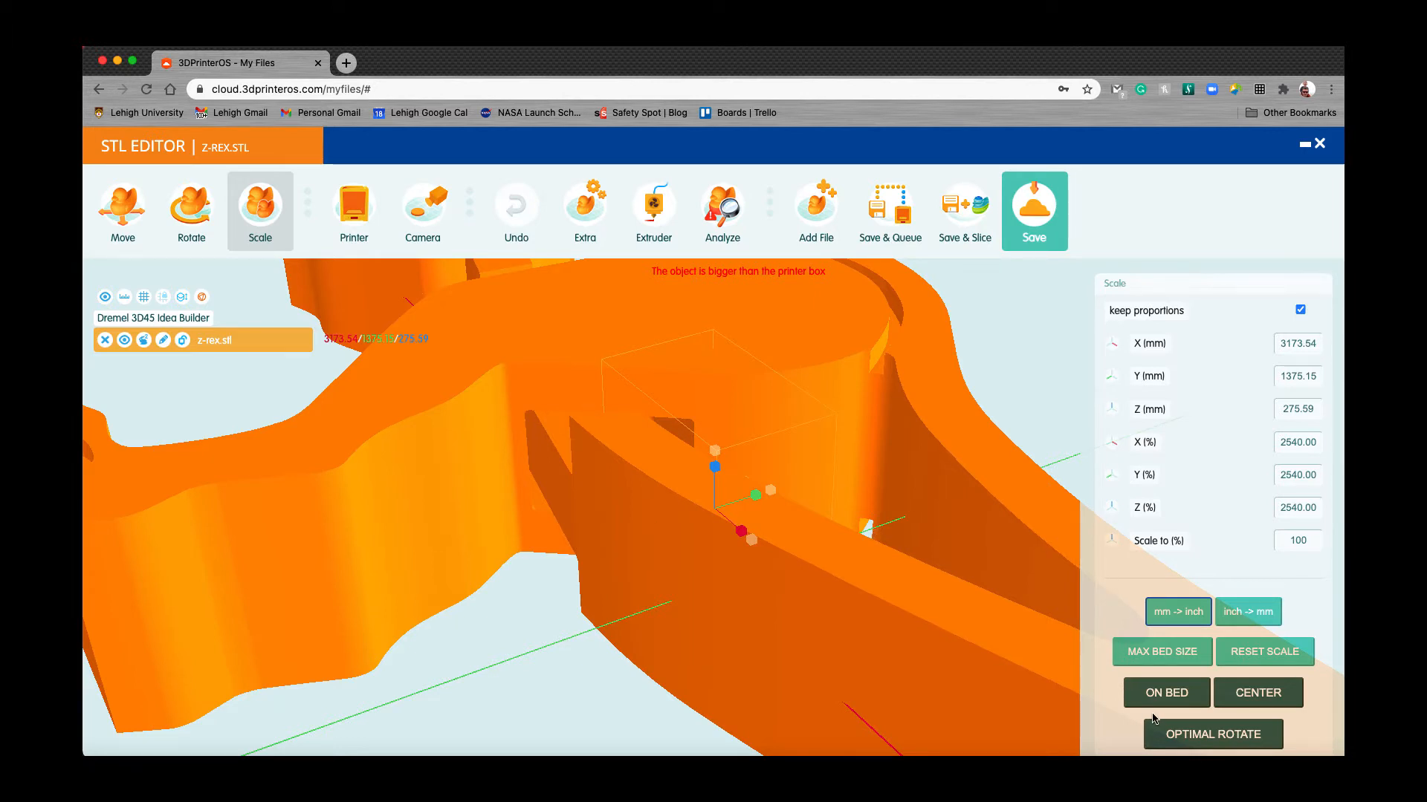
pyautogui.click(1252, 662)
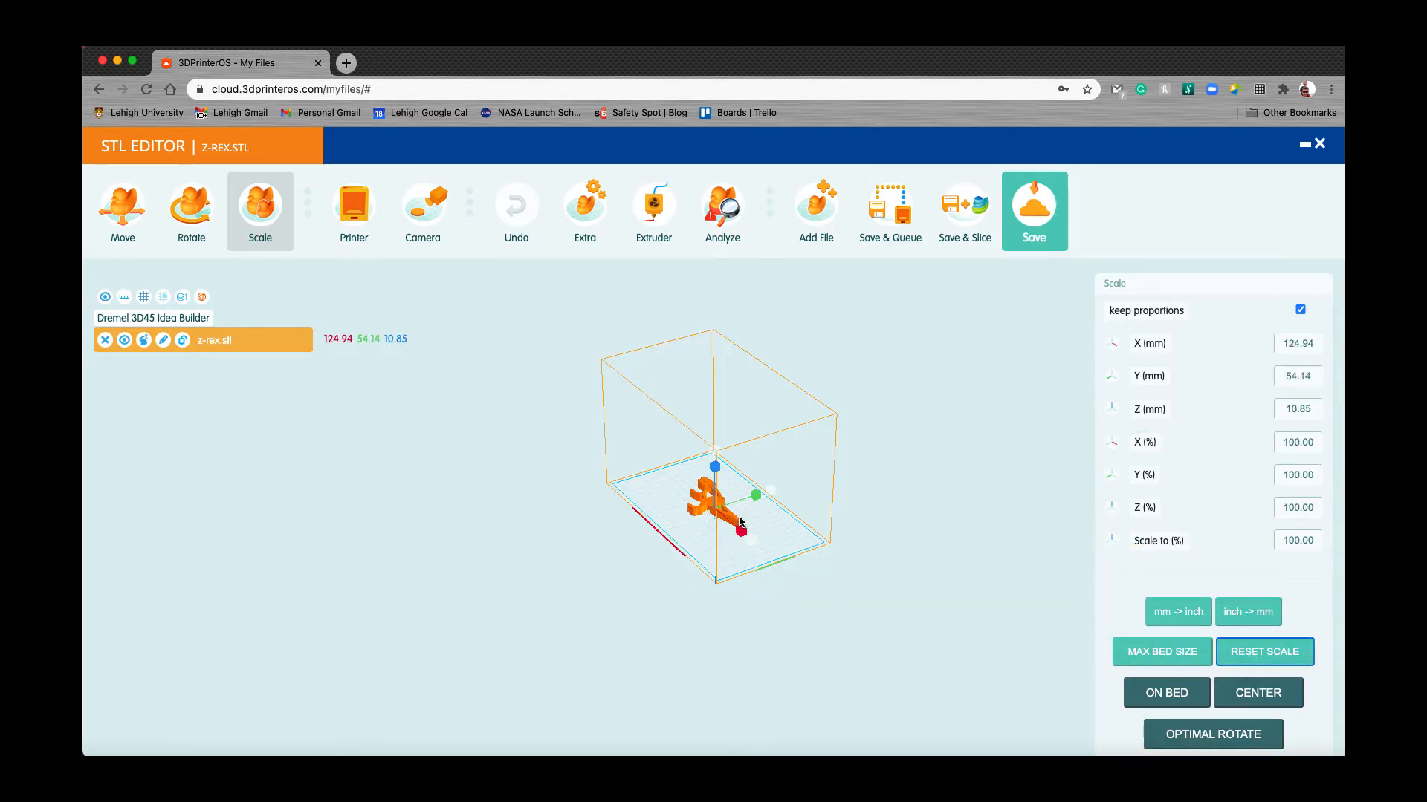
pyautogui.scroll(5, 740, 522)
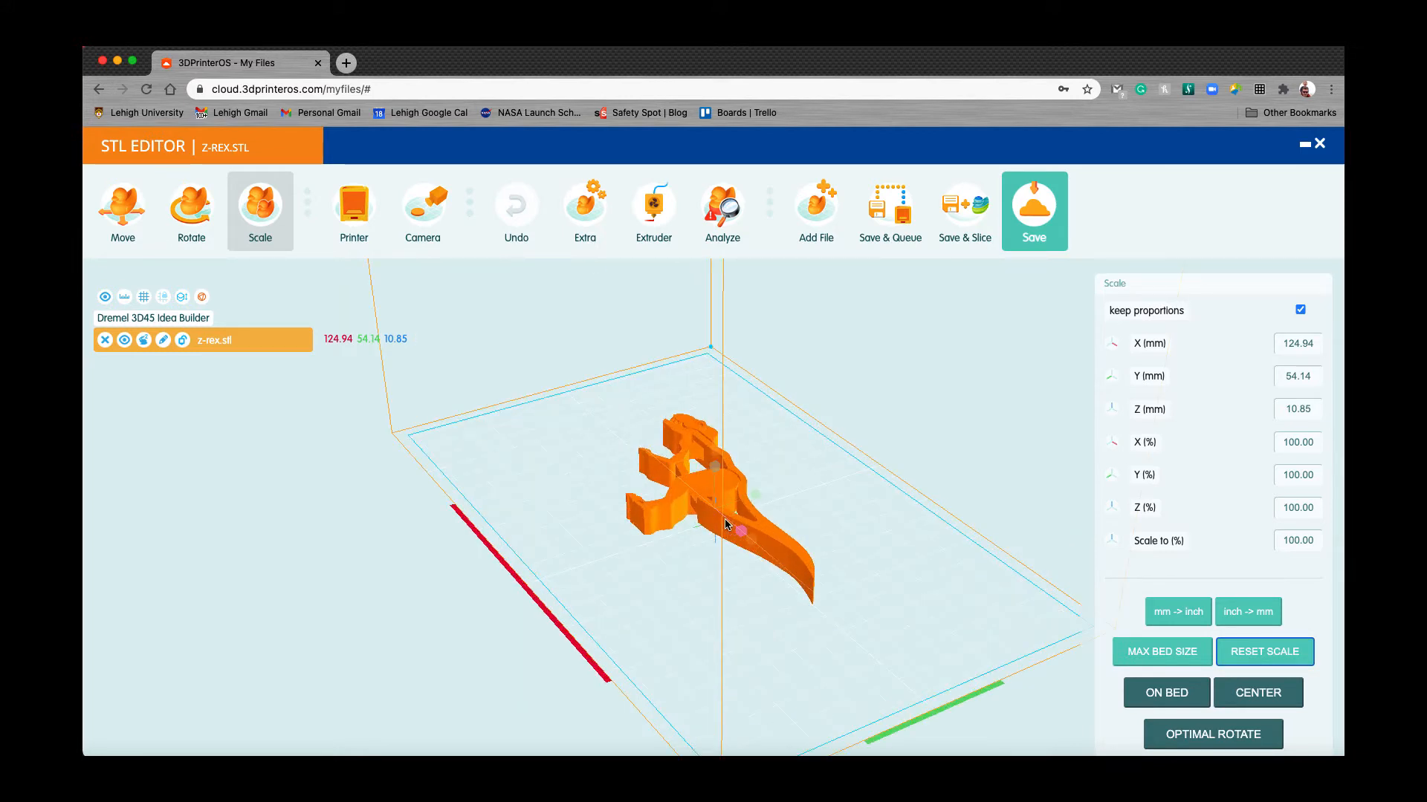
pyautogui.scroll(2, 726, 523)
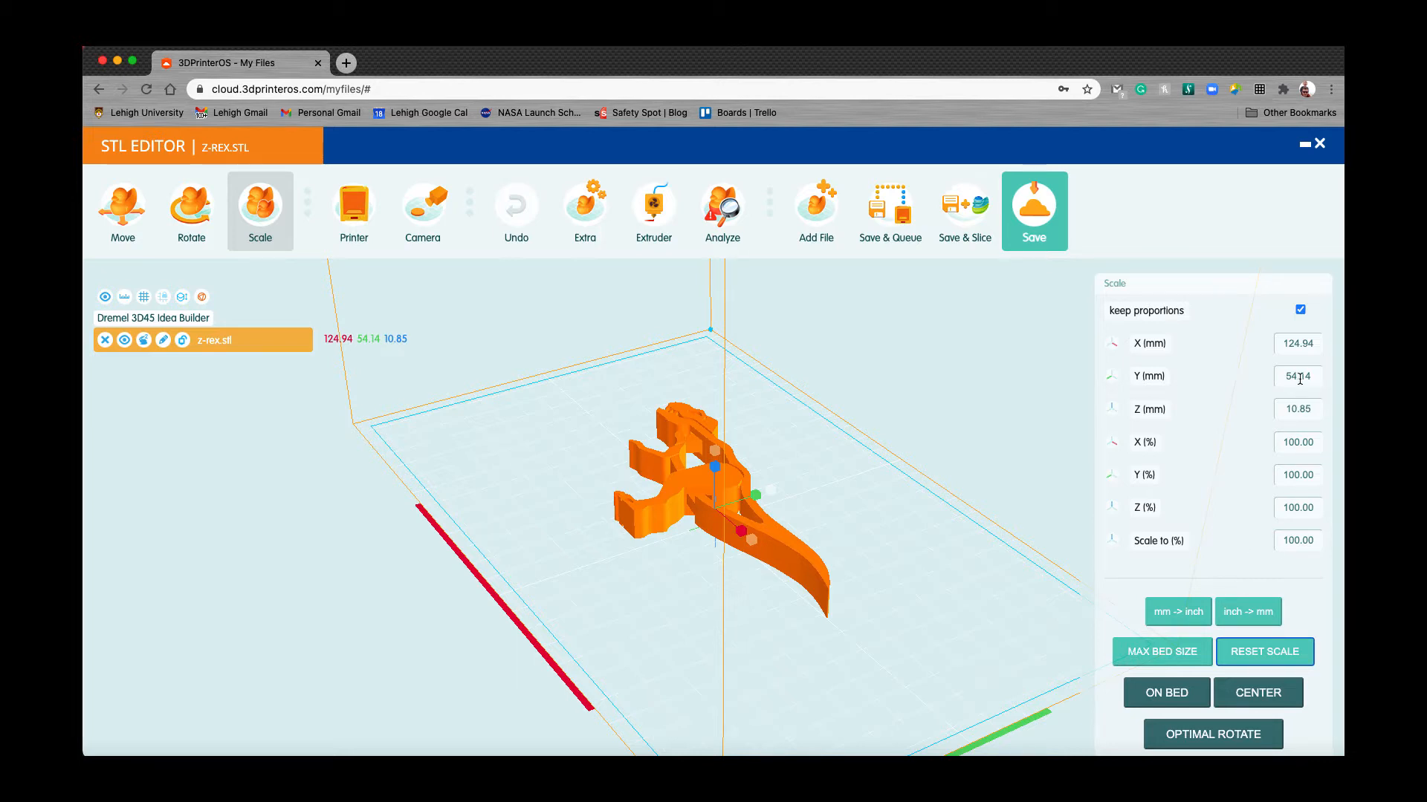
# Set the z-rex model's X dimension to 150 mm with its proportions kept
pyautogui.click(1299, 310)
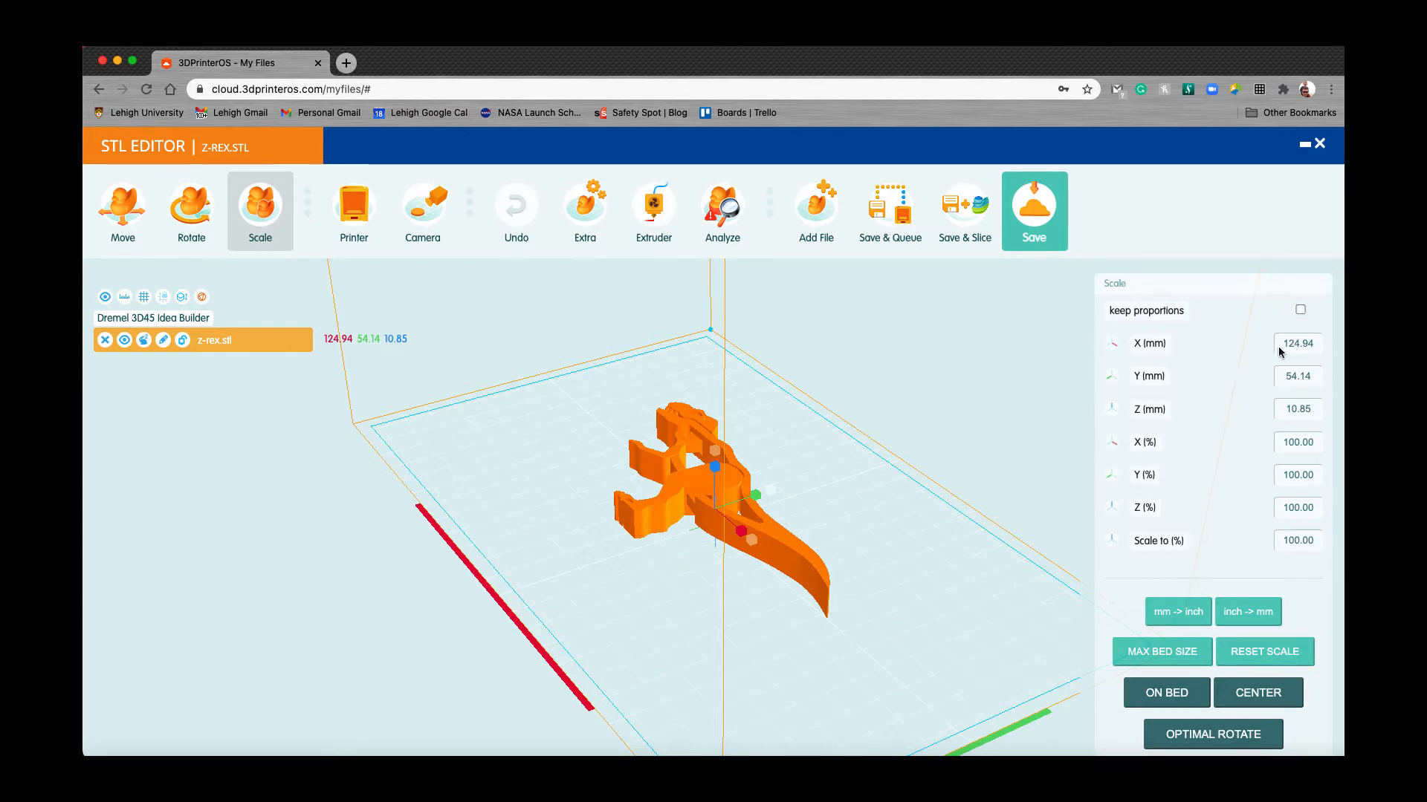
pyautogui.click(1300, 310)
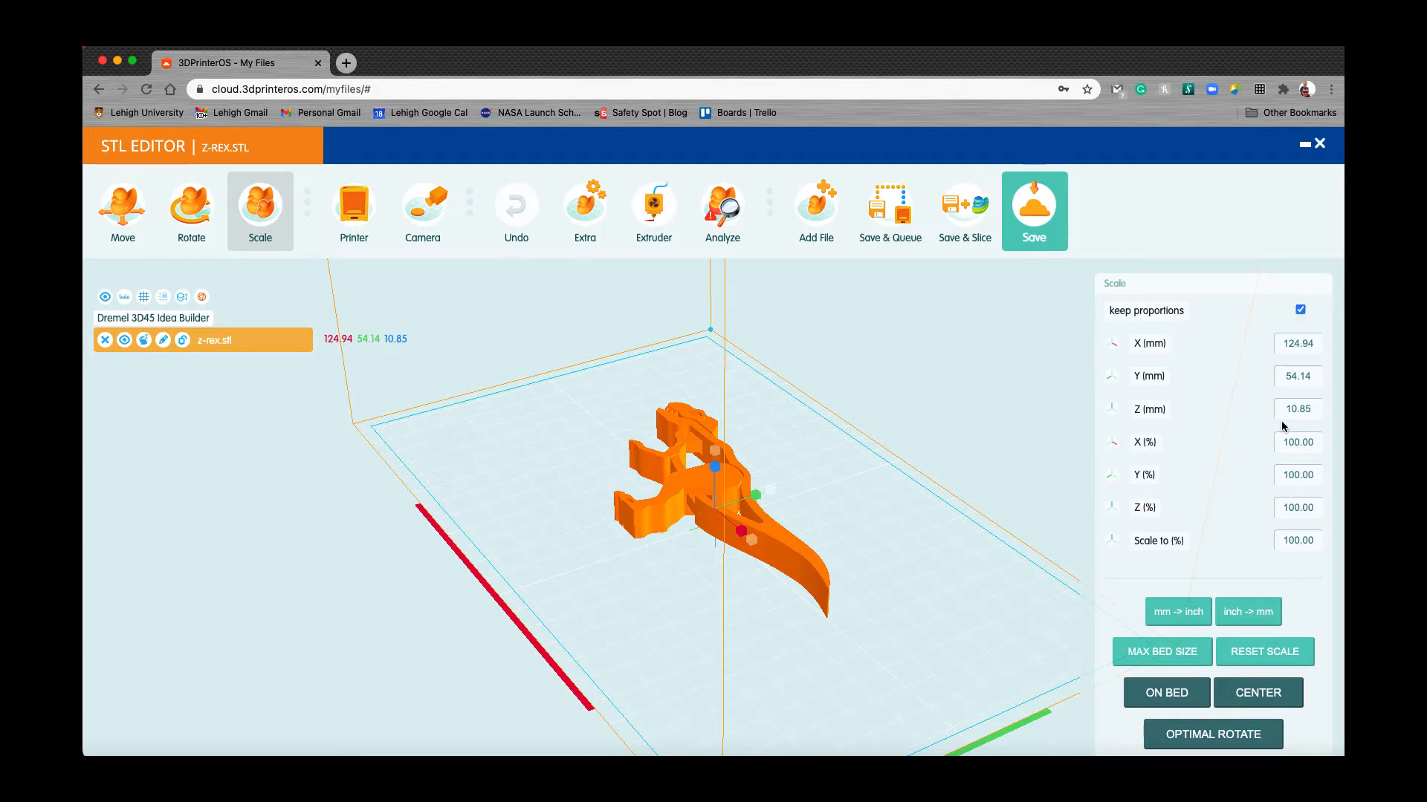
pyautogui.click(1285, 344)
pyautogui.click(1312, 344)
pyautogui.press('BackSpace')
pyautogui.press('BackSpace')
pyautogui.press('BackSpace')
pyautogui.press('BackSpace')
pyautogui.press('BackSpace')
pyautogui.write('50')
pyautogui.press('Return')
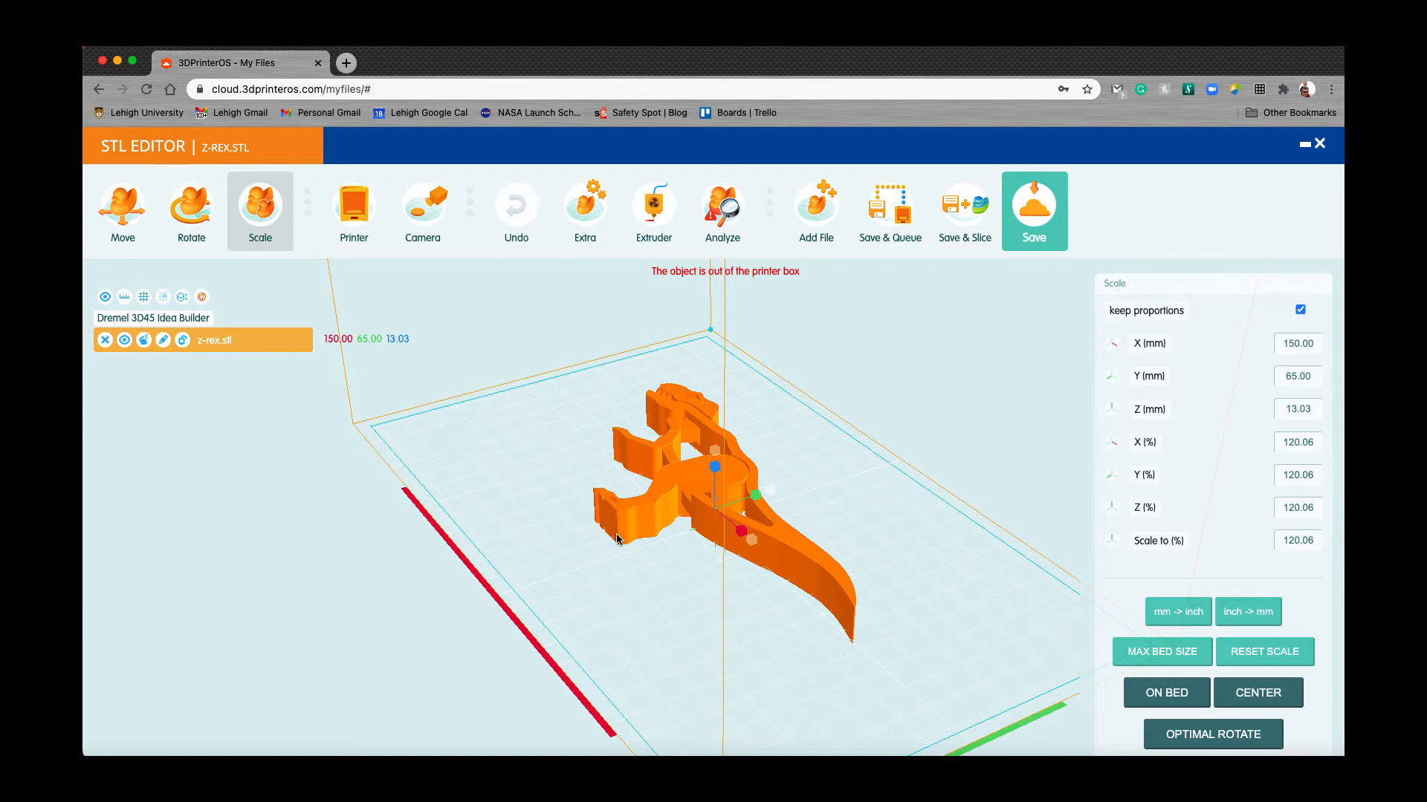
# Check the scaled z-rex model's underside against the build plate and place the model on the bed
pyautogui.moveTo(648, 546); pyautogui.dragTo(677, 431)
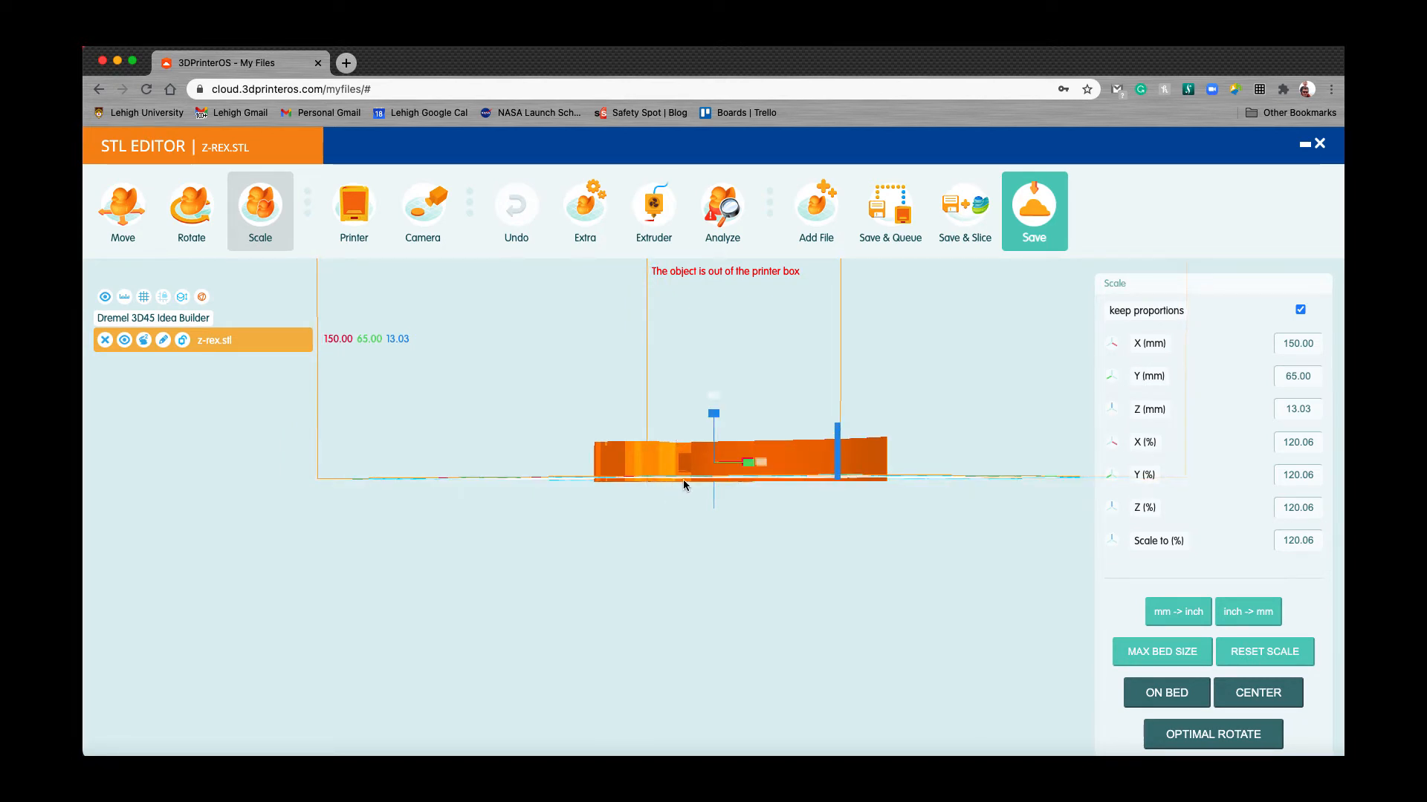
pyautogui.moveTo(684, 483); pyautogui.dragTo(686, 559)
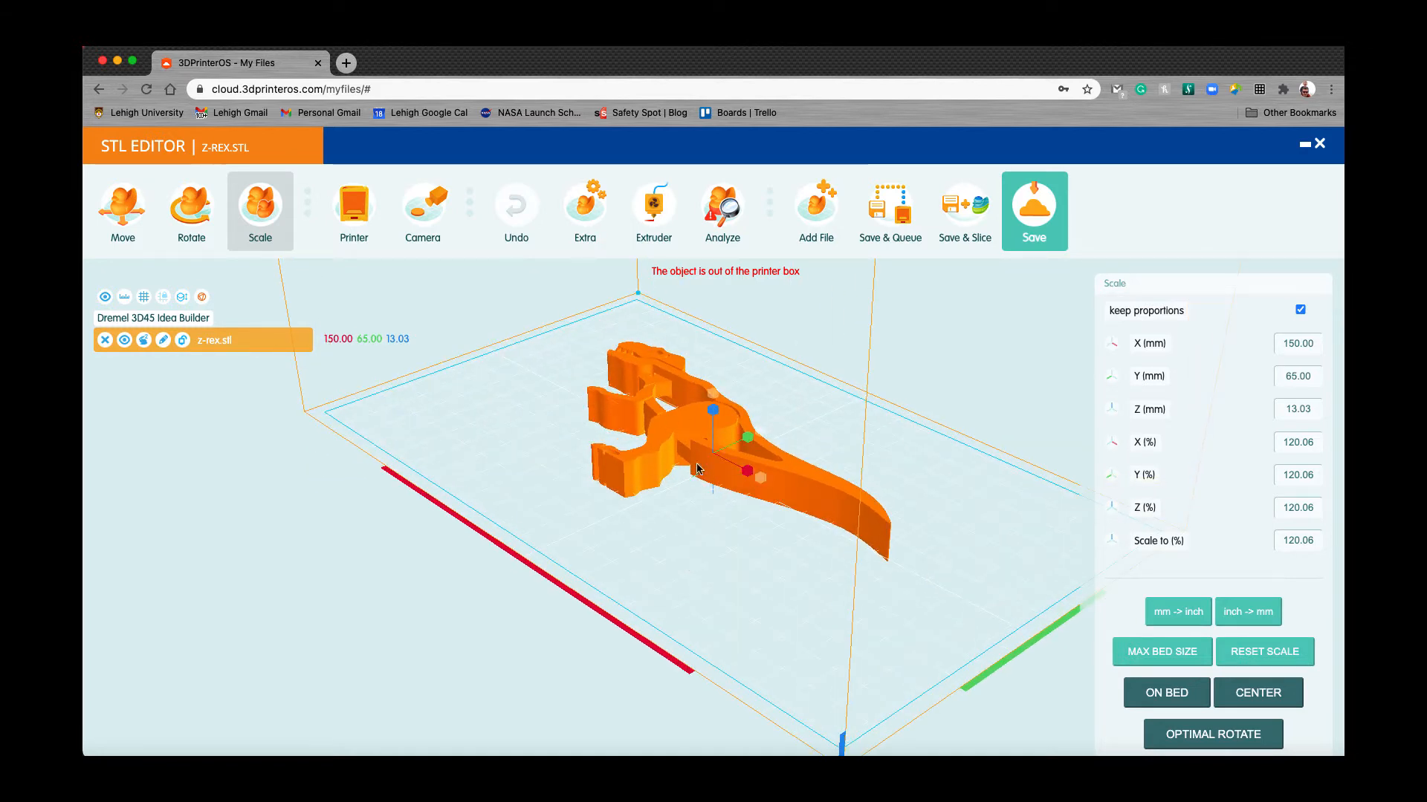
pyautogui.click(1157, 696)
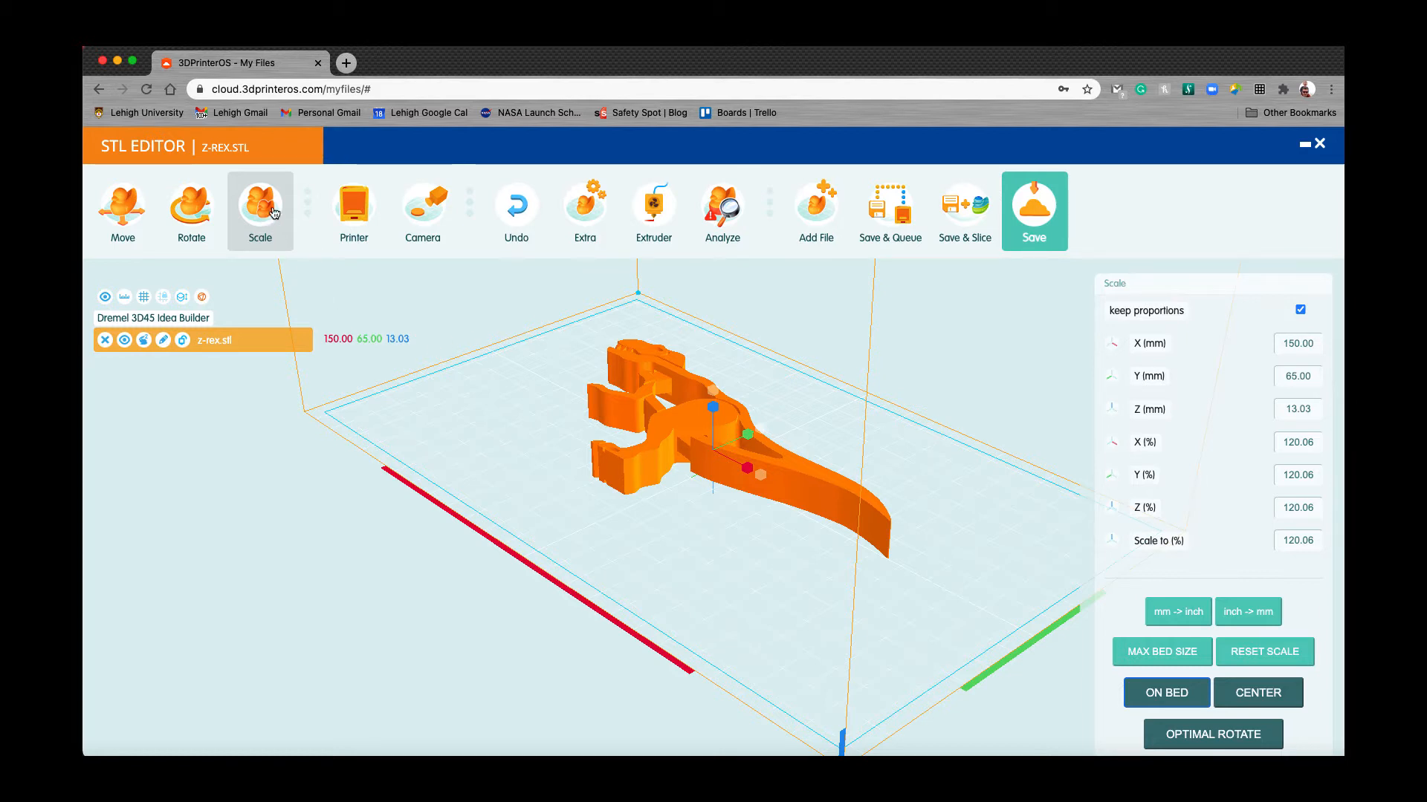
# Rotate the z-rex model about the X axis in -90 steps to -270 and place it on the bed
pyautogui.click(192, 213)
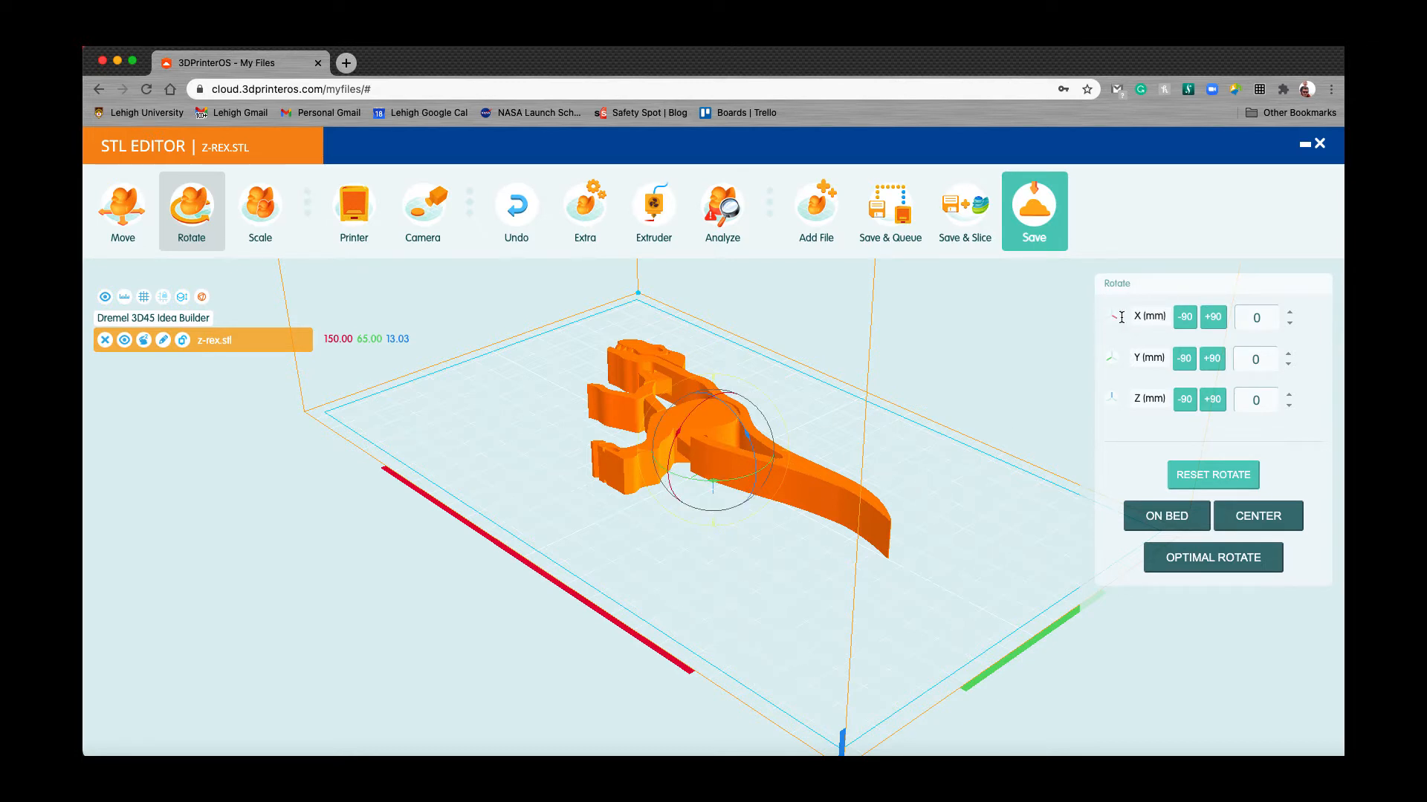
pyautogui.click(1186, 319)
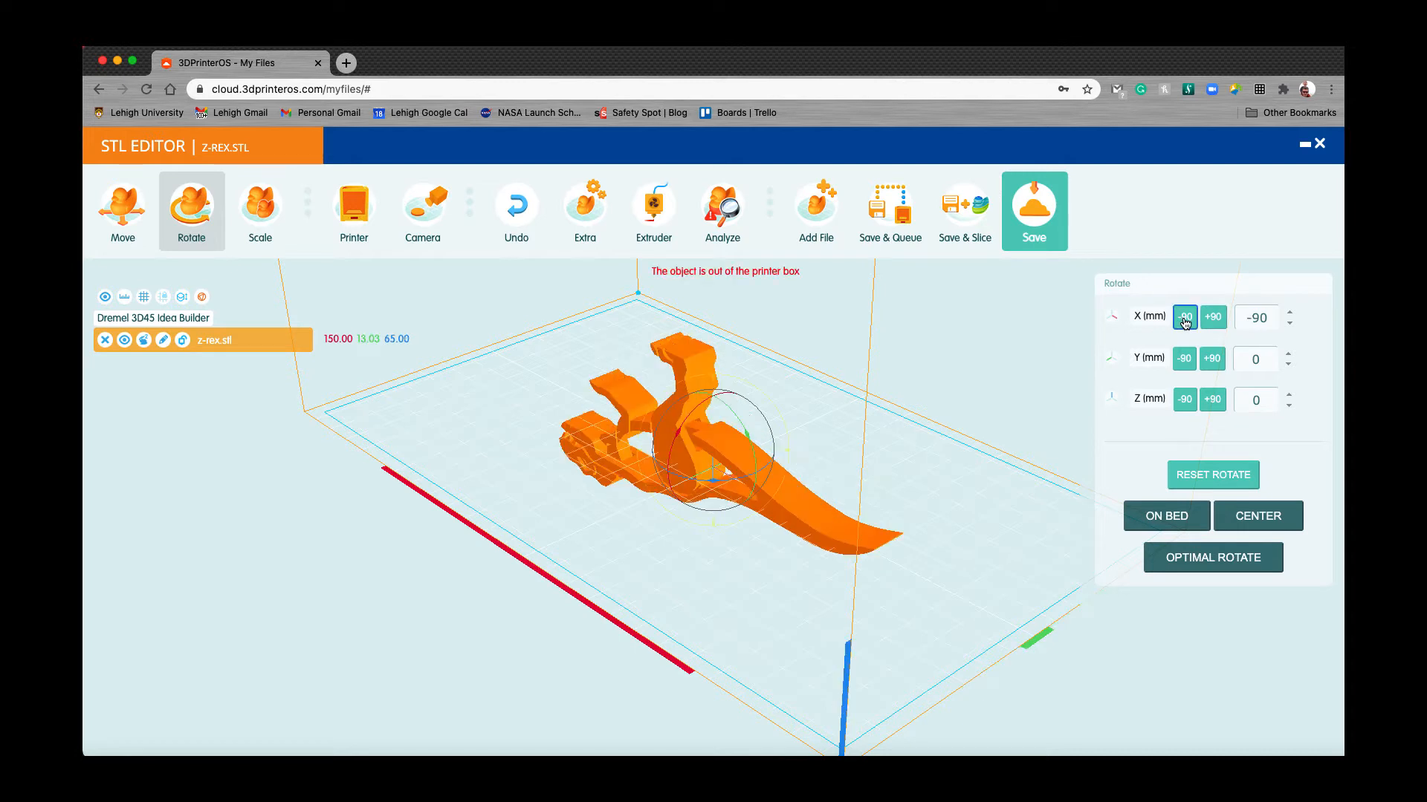
pyautogui.click(1186, 318)
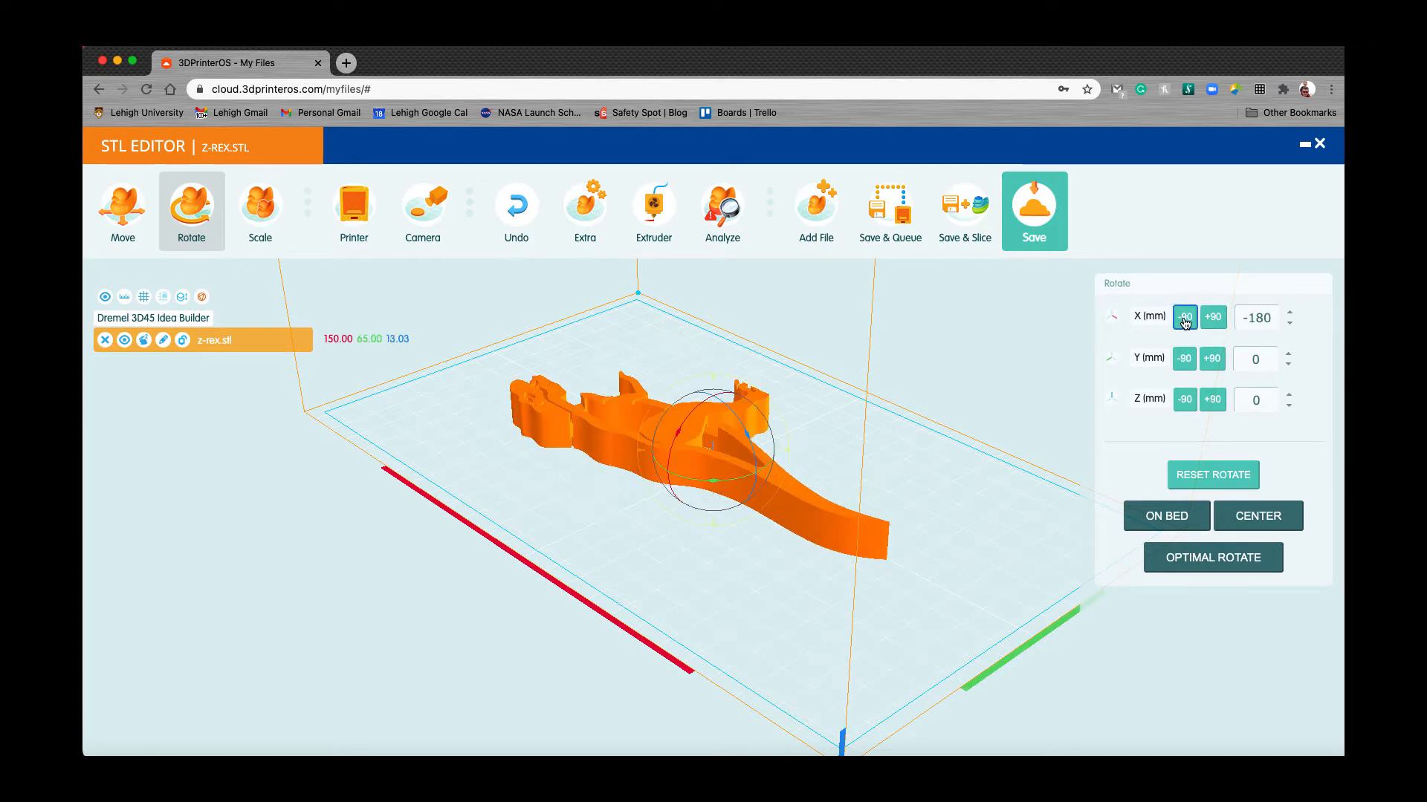
pyautogui.click(1186, 318)
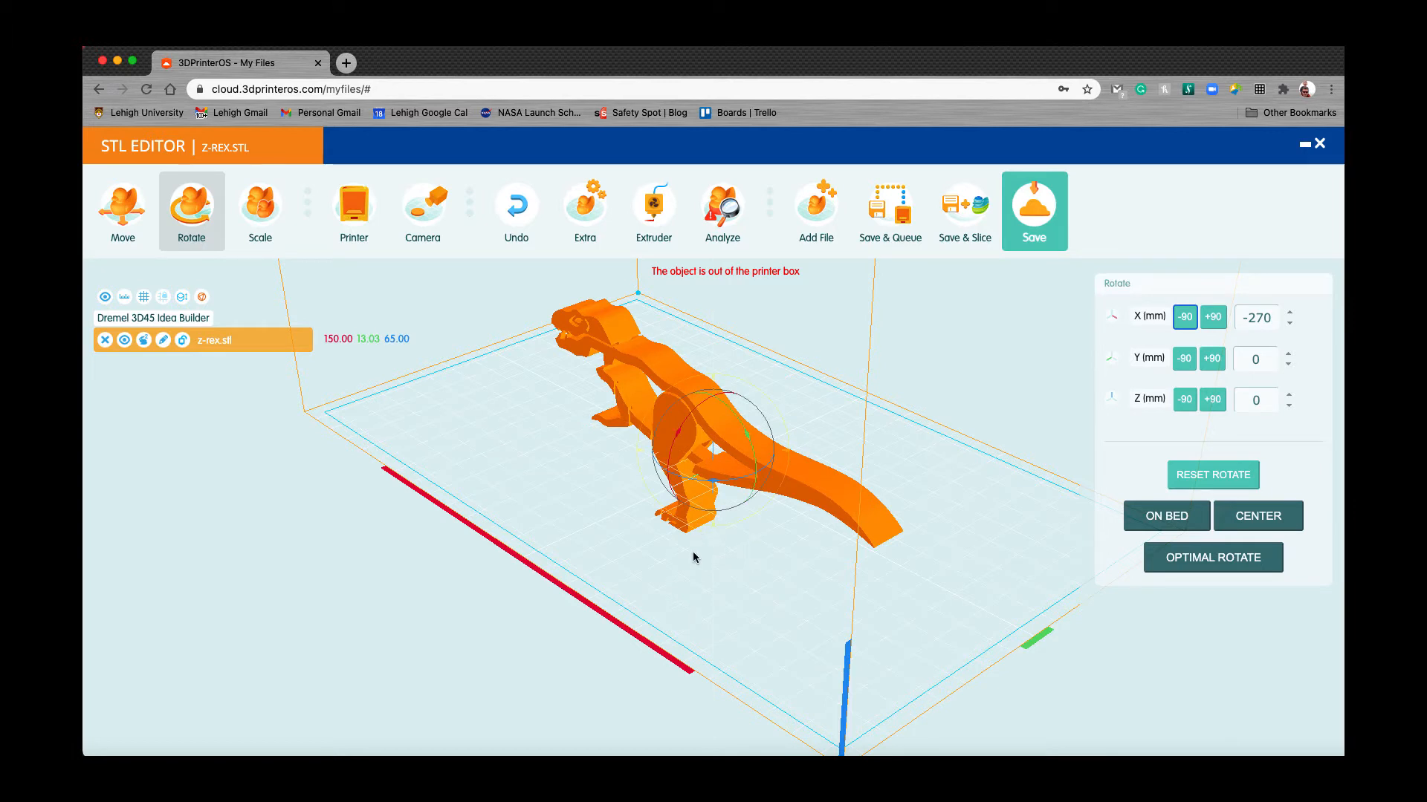
pyautogui.moveTo(689, 533); pyautogui.dragTo(726, 493)
pyautogui.click(1167, 522)
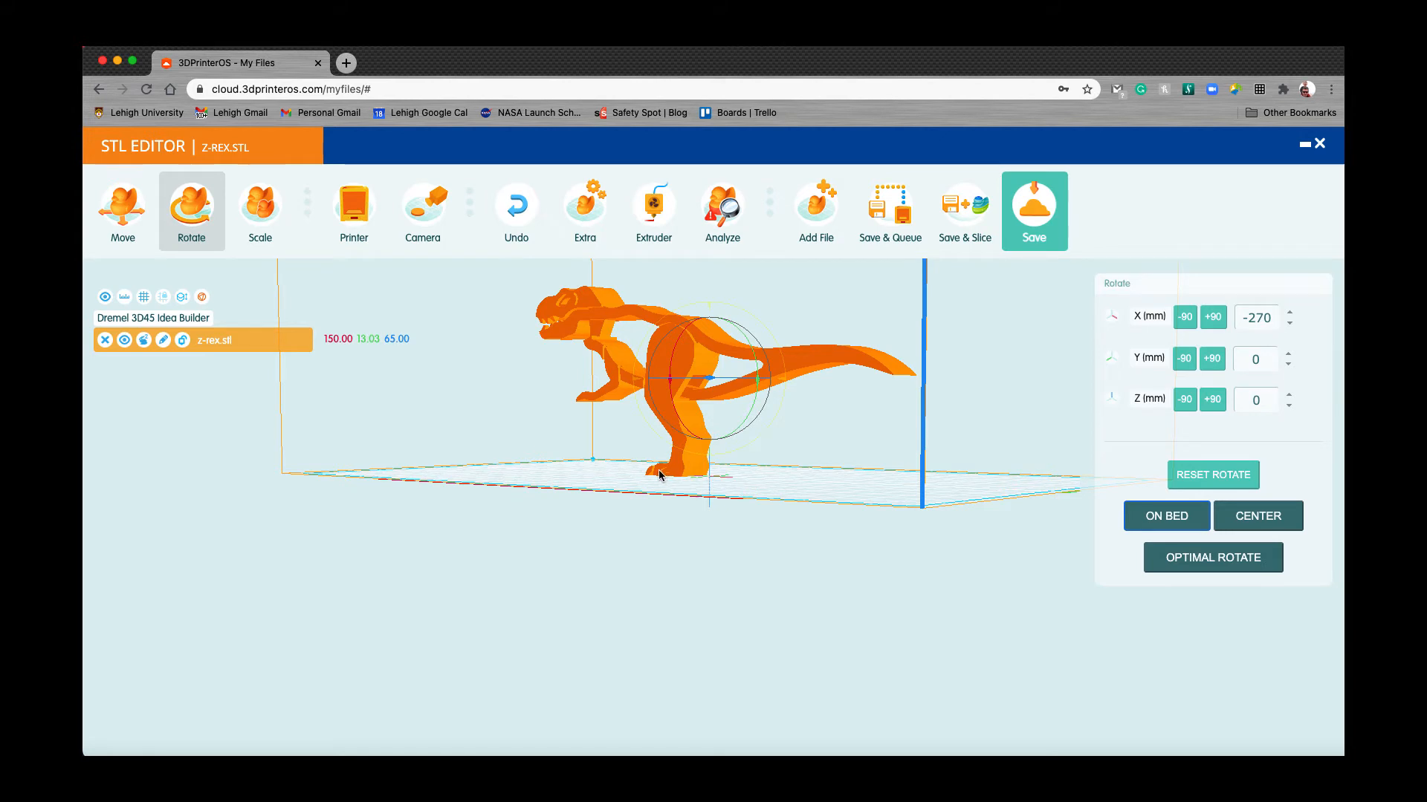
# Examine the standing z-rex model from both sides and close up where its foot meets the bed
pyautogui.moveTo(690, 486); pyautogui.dragTo(795, 492)
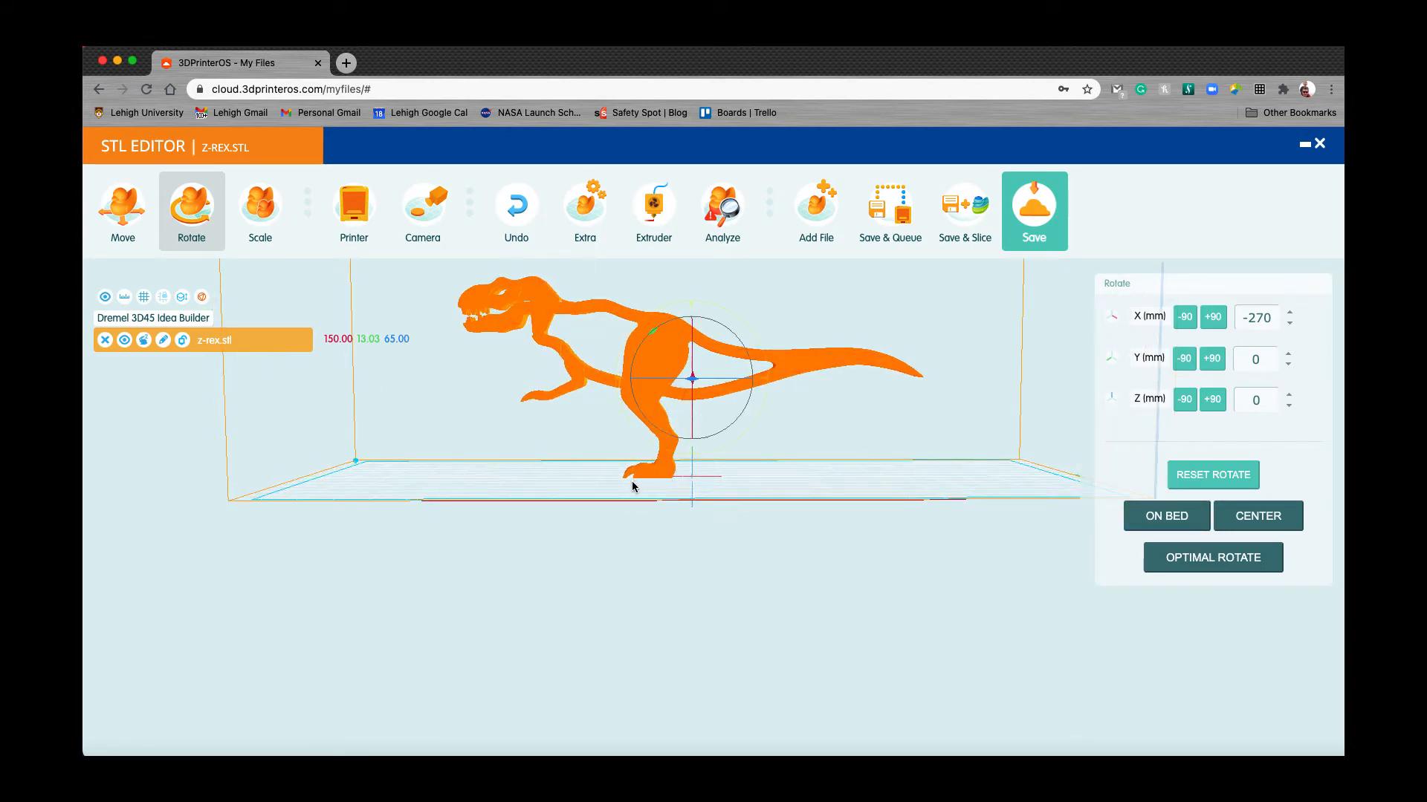
pyautogui.moveTo(631, 486); pyautogui.dragTo(635, 478)
pyautogui.scroll(5, 631, 483)
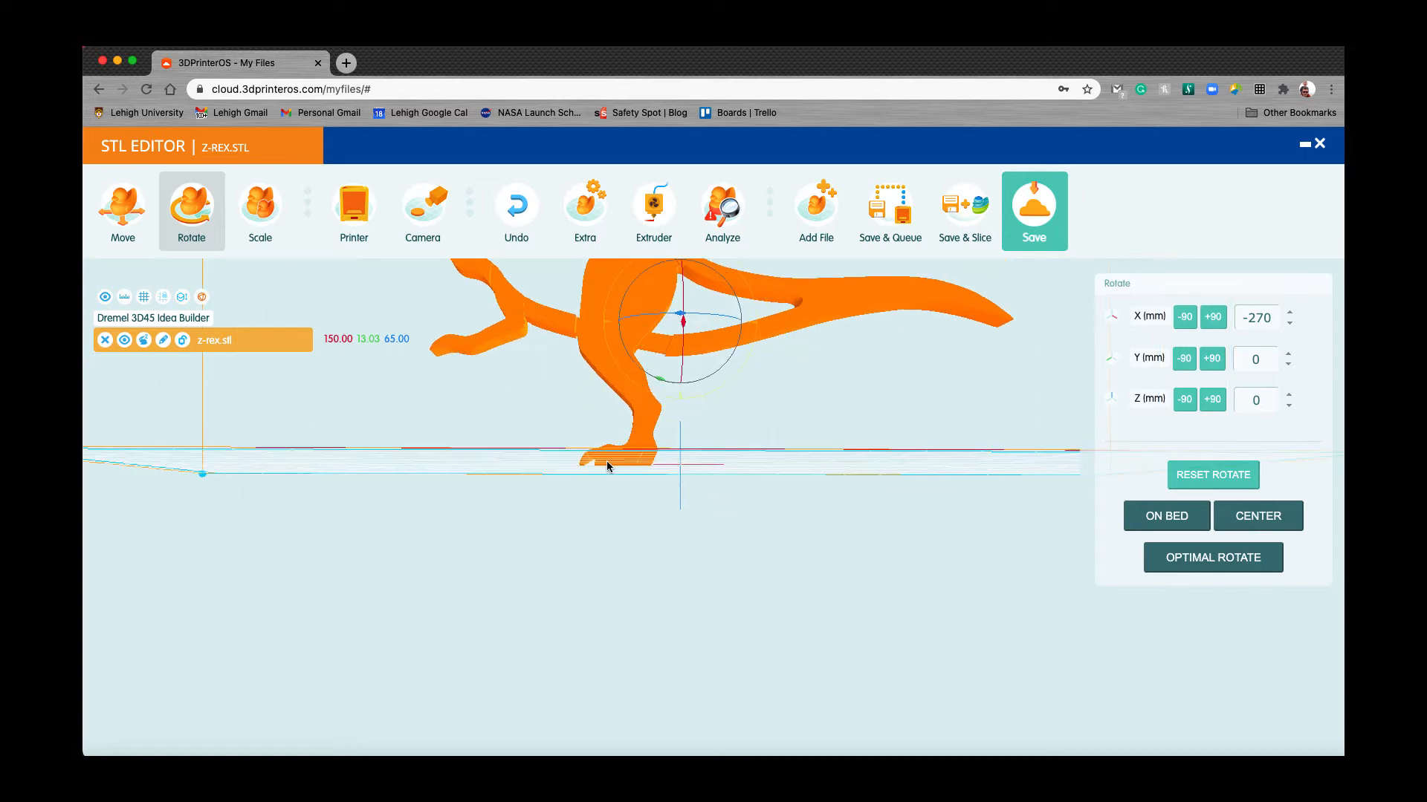
pyautogui.moveTo(614, 423); pyautogui.dragTo(624, 443)
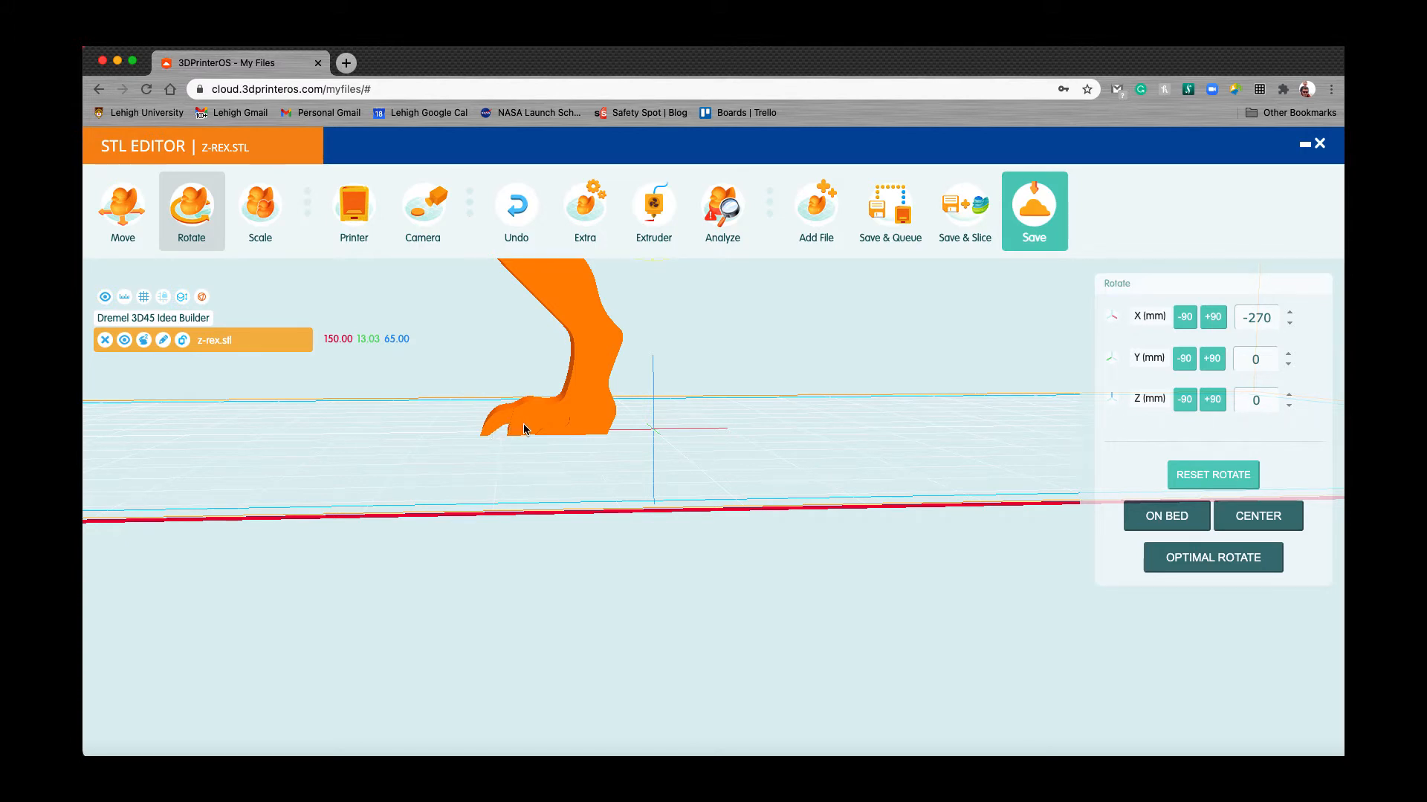
pyautogui.scroll(-3, 520, 429)
pyautogui.scroll(-5, 528, 430)
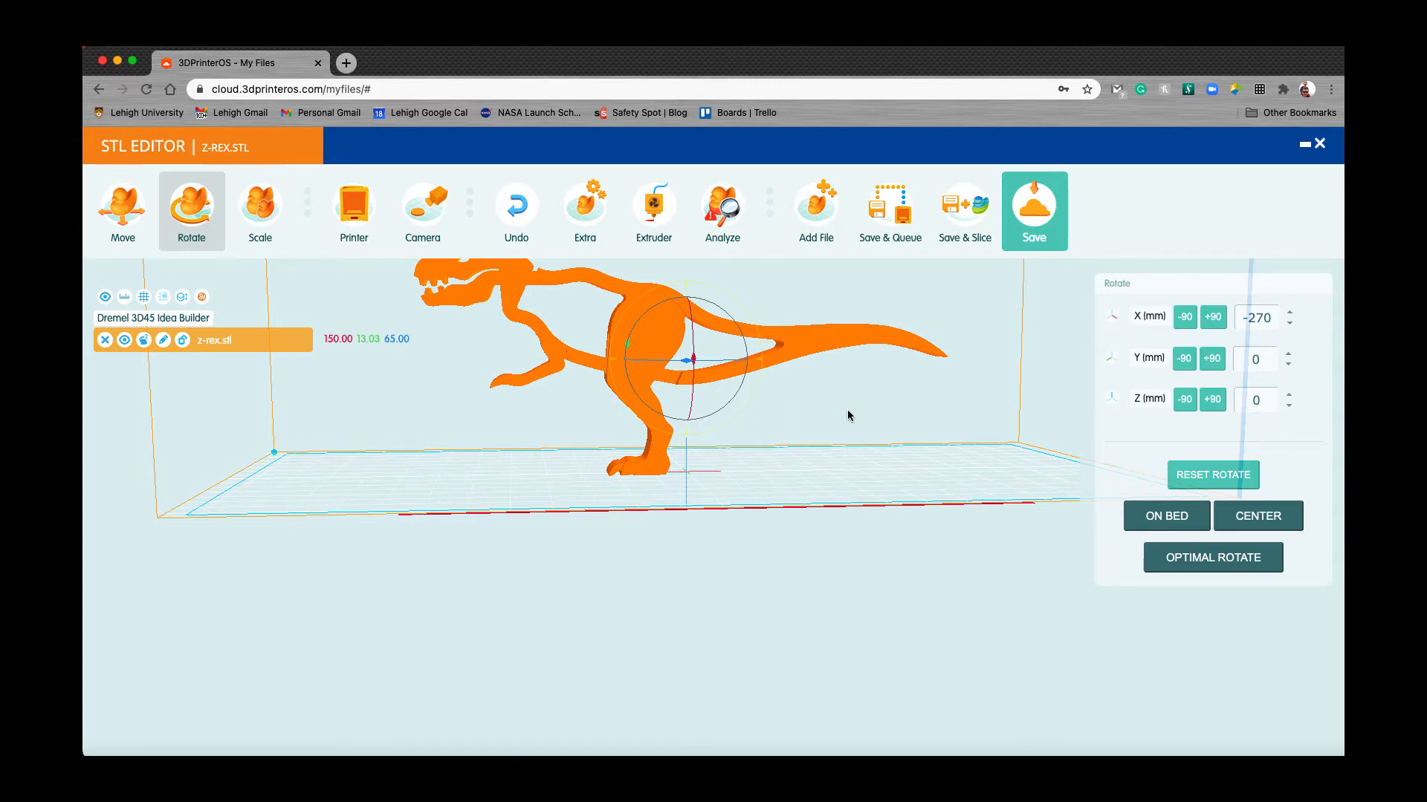
pyautogui.moveTo(882, 424); pyautogui.dragTo(528, 477)
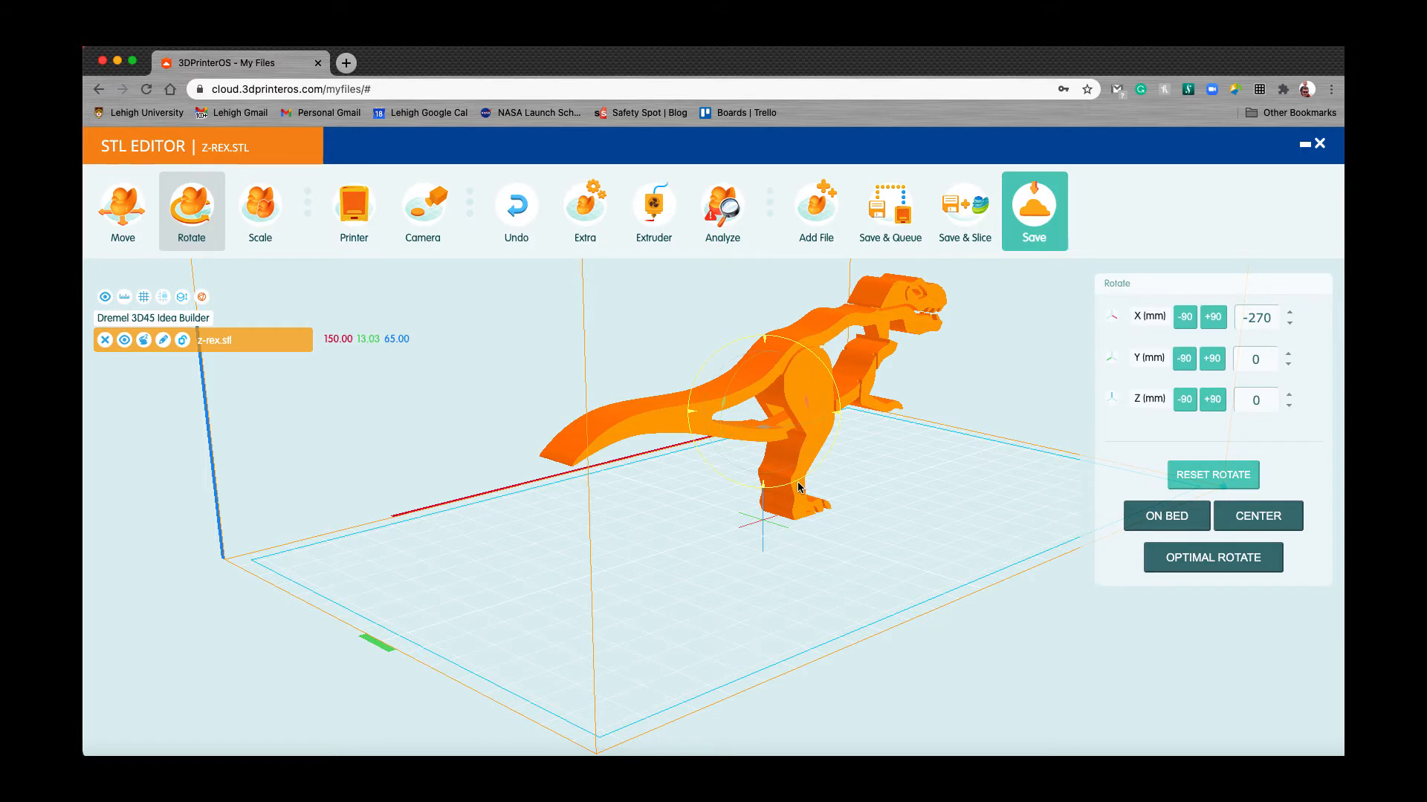
pyautogui.moveTo(799, 487); pyautogui.dragTo(1078, 470)
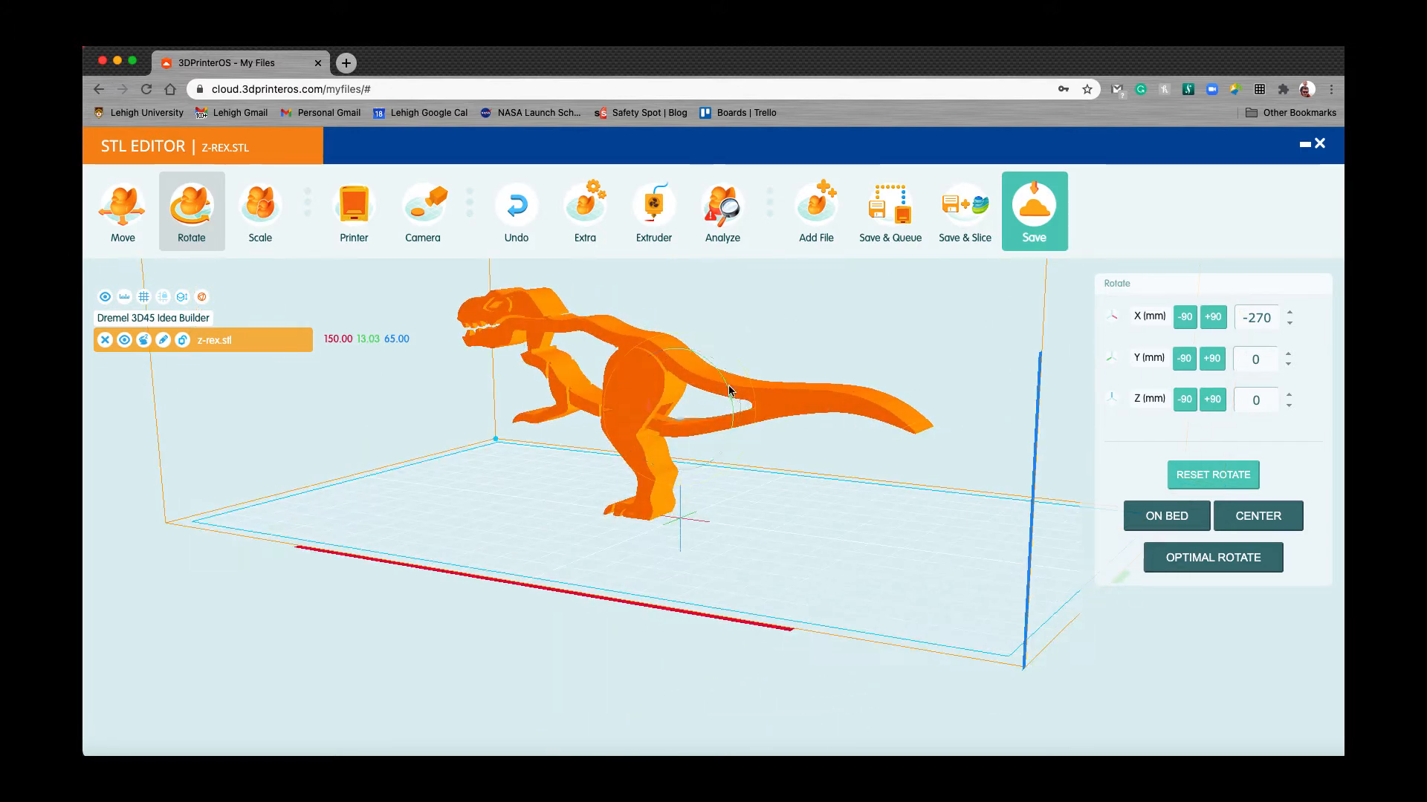
# Rotate the z-rex model another -90 about the X axis to lay it flat, and place it on the bed
pyautogui.click(1186, 318)
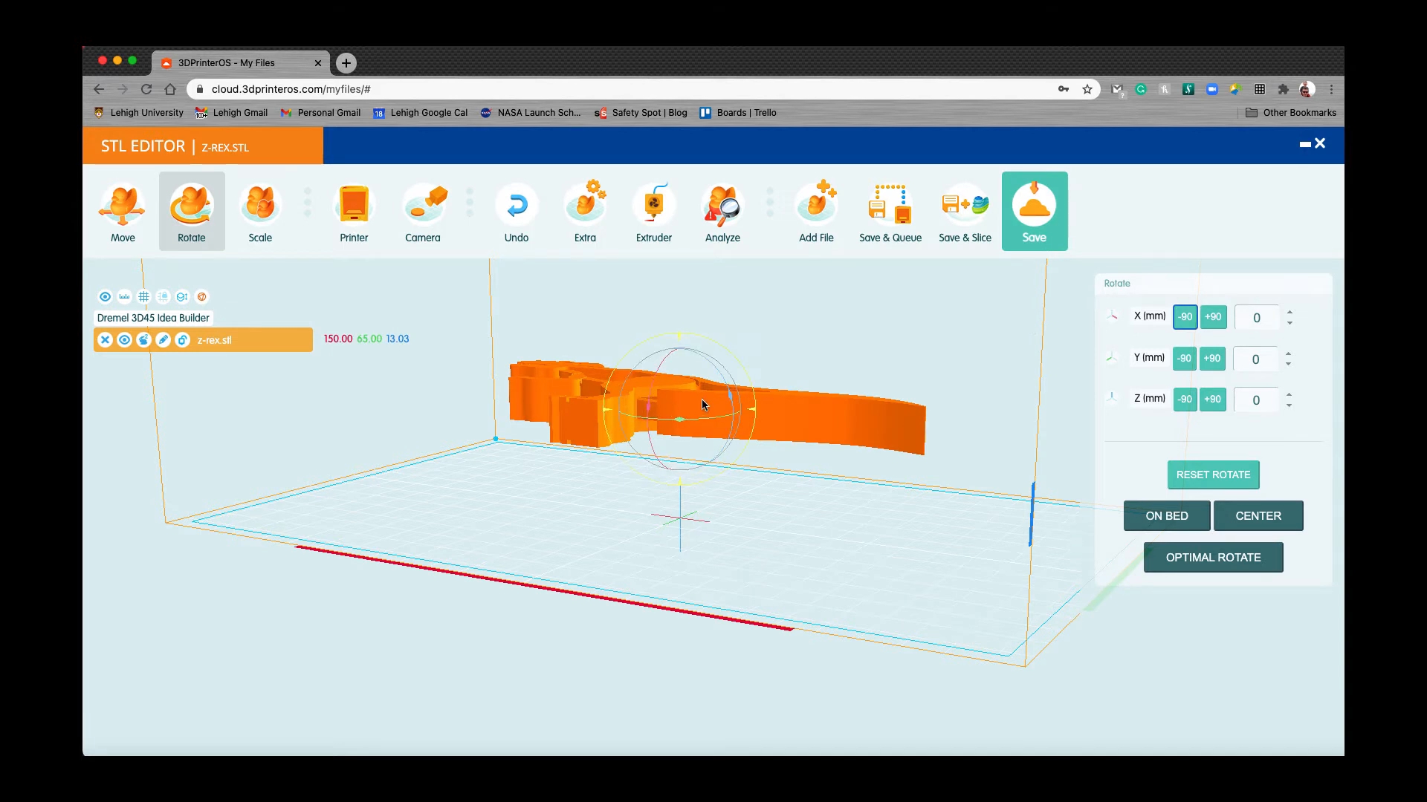
pyautogui.click(1160, 521)
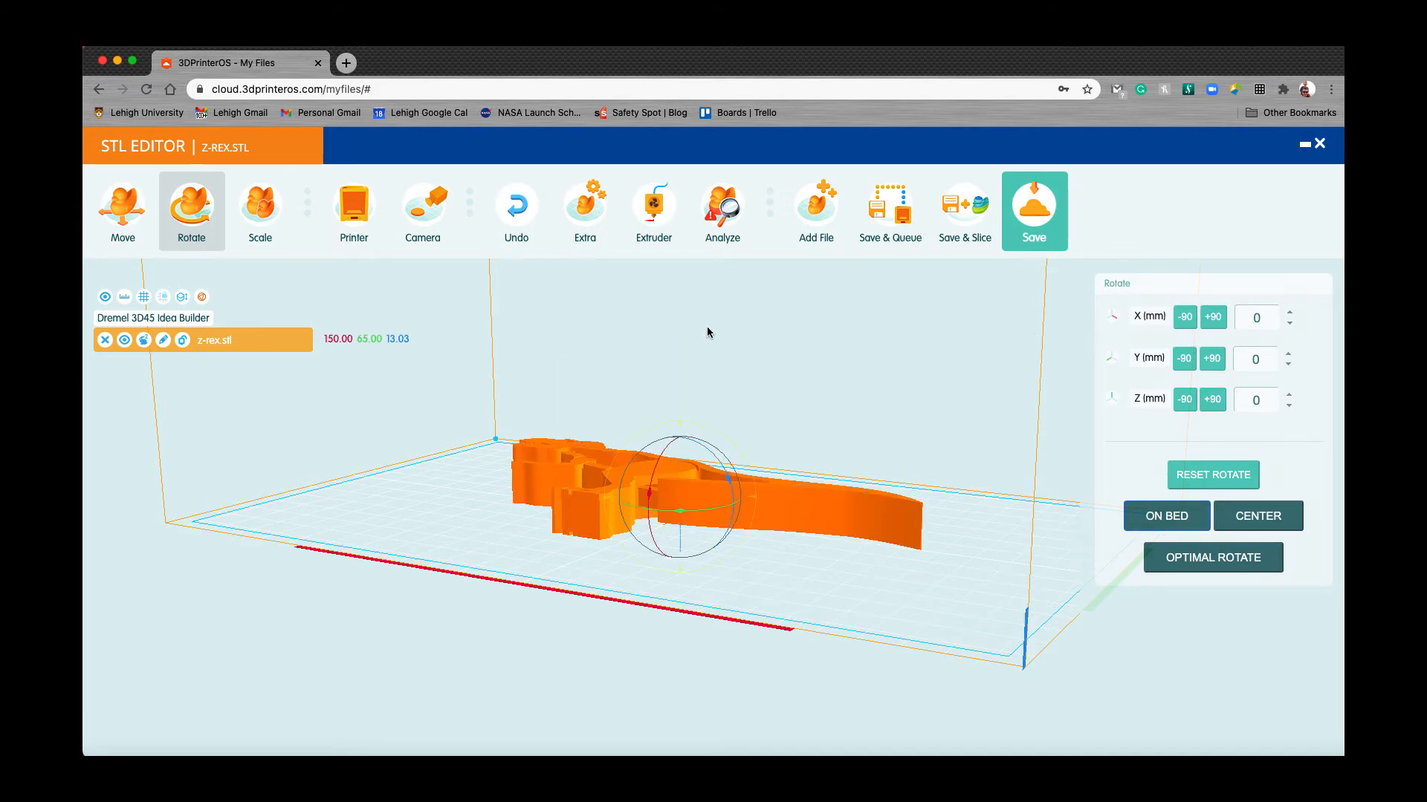
pyautogui.moveTo(710, 324); pyautogui.dragTo(715, 405)
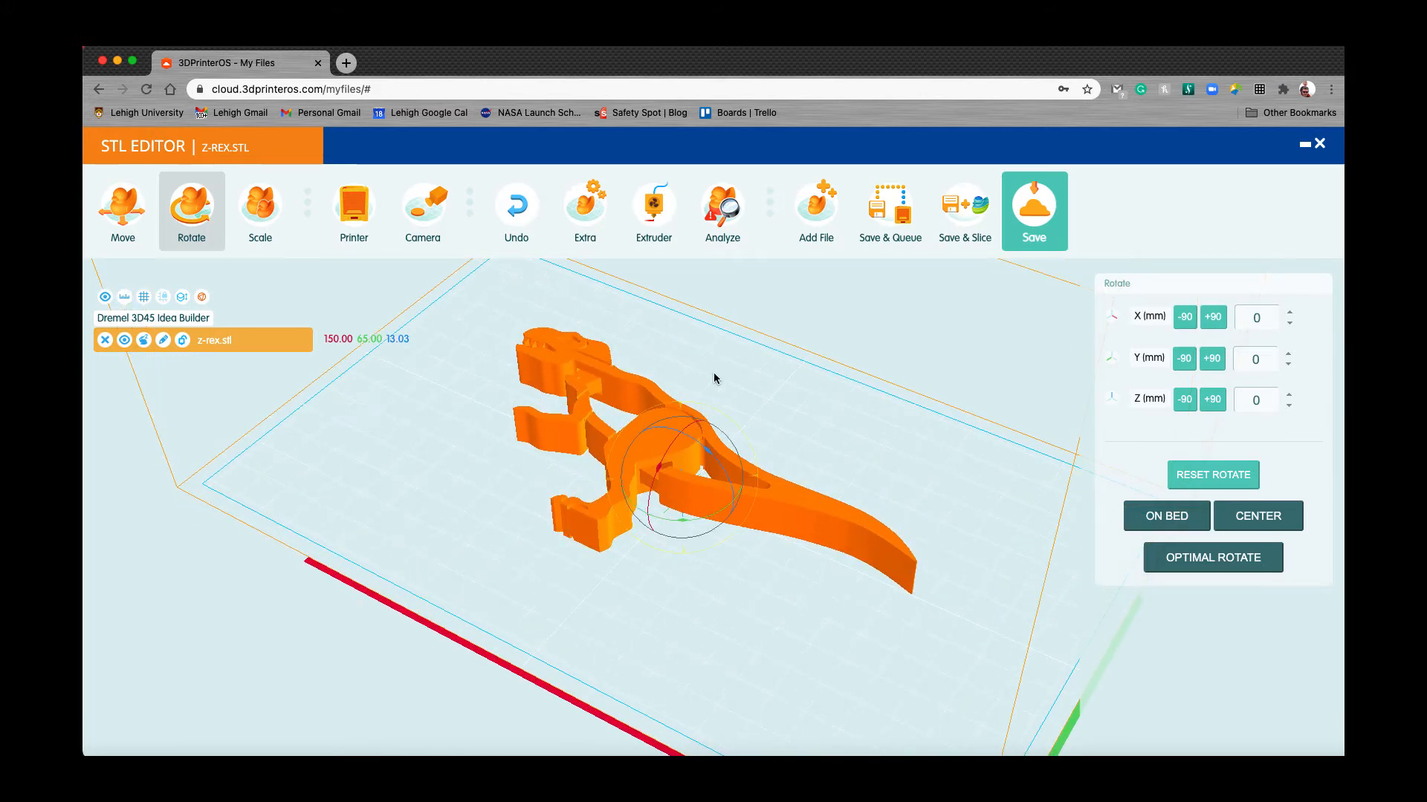
# Move the z-rex model along the X axis to about 13.8 mm and seat it on the bed
pyautogui.click(123, 215)
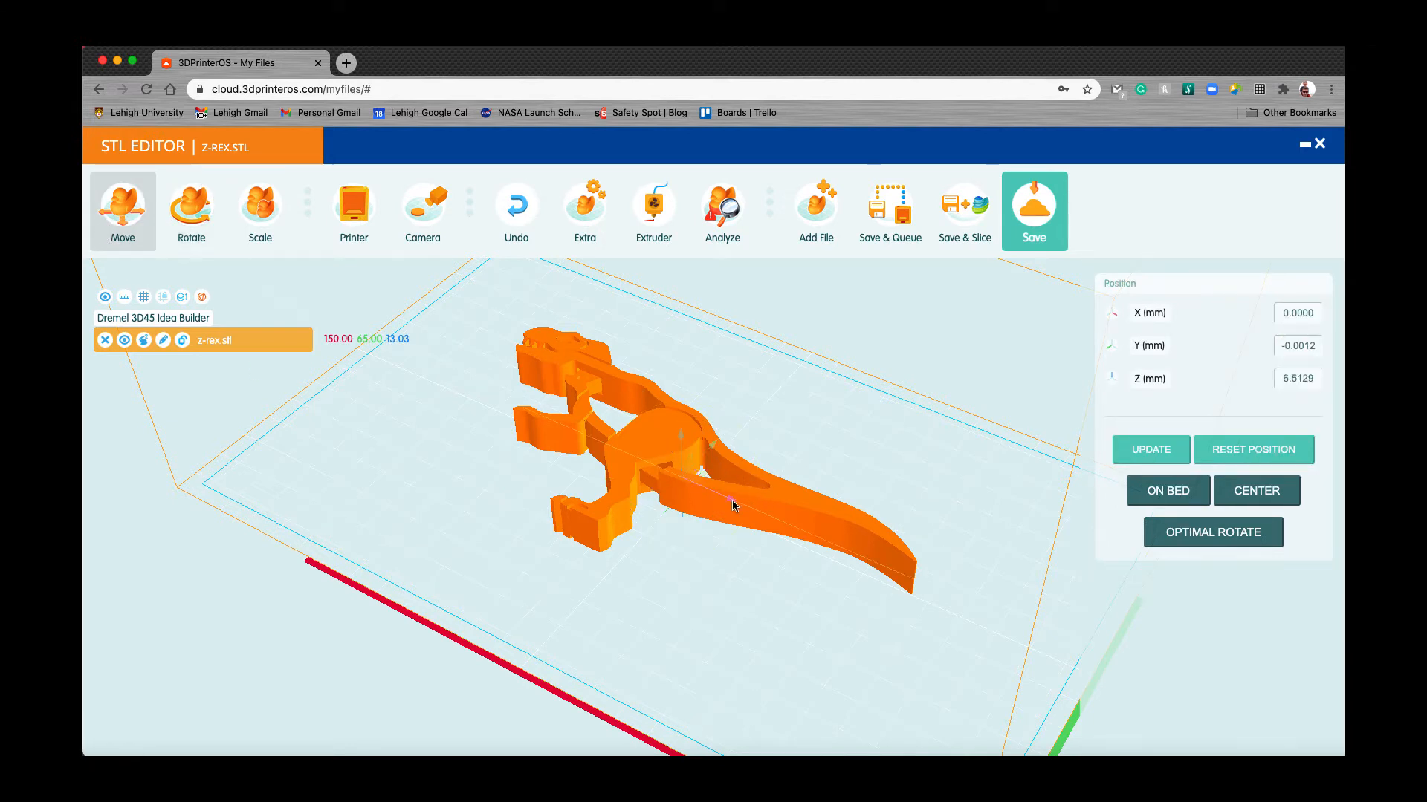
pyautogui.moveTo(733, 503); pyautogui.dragTo(662, 478)
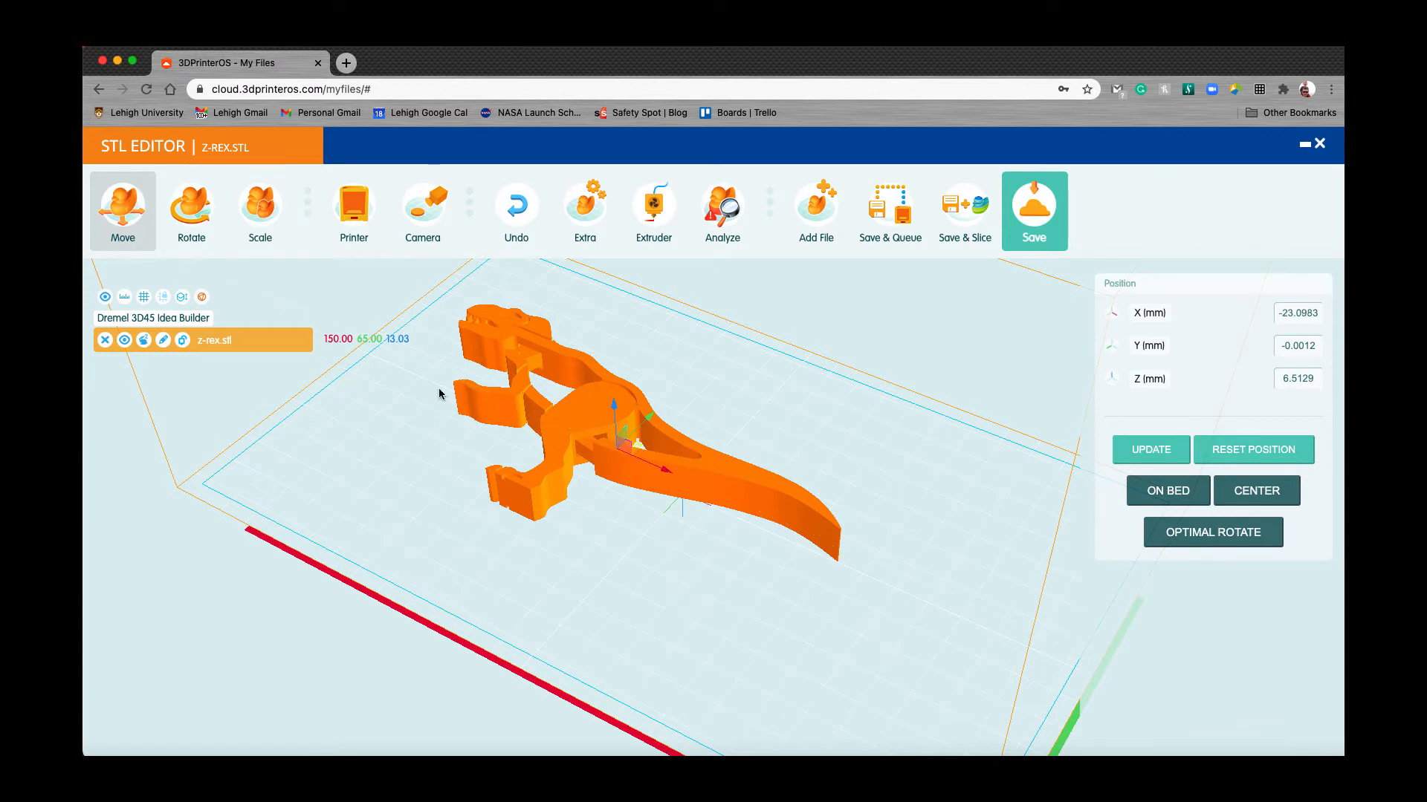
pyautogui.moveTo(660, 468); pyautogui.dragTo(731, 491)
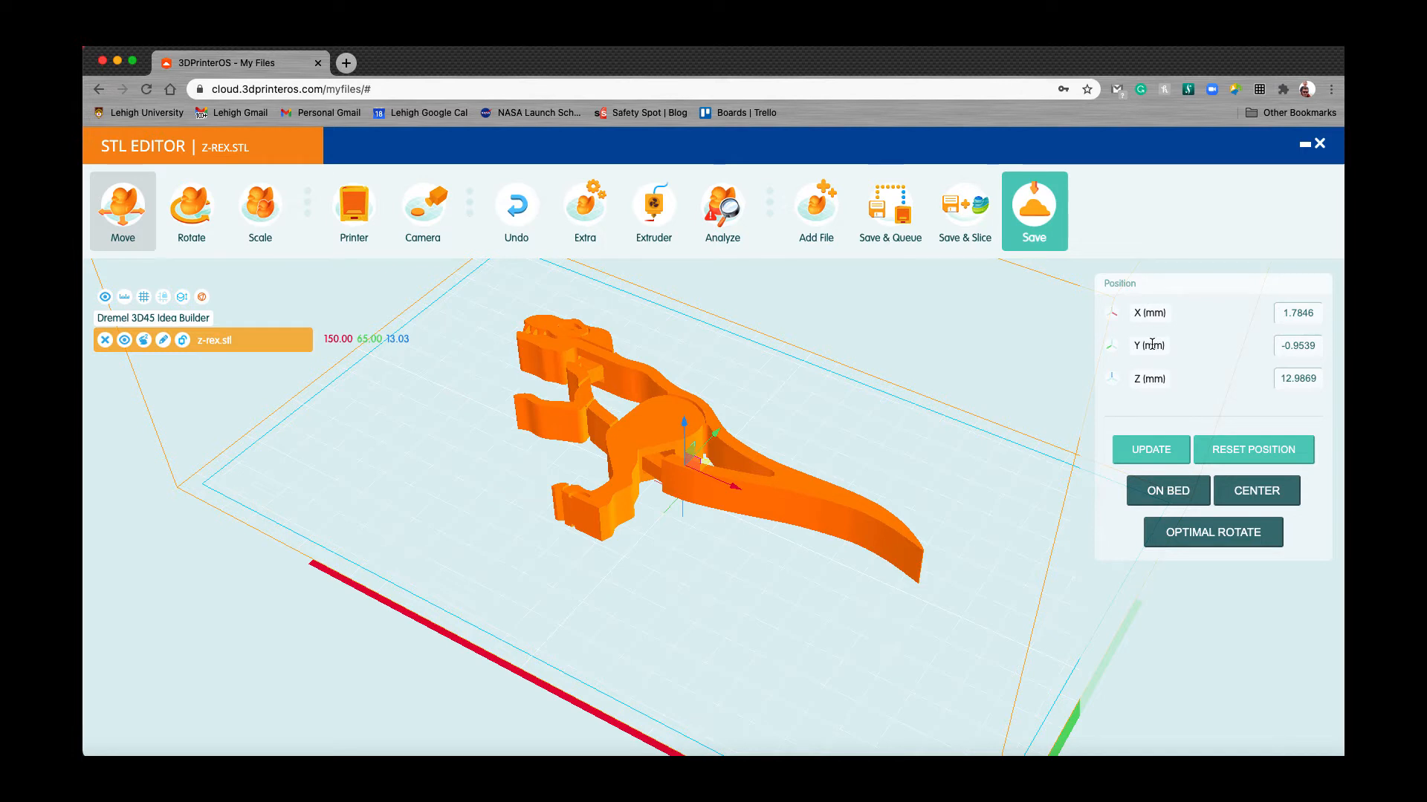
pyautogui.click(1168, 492)
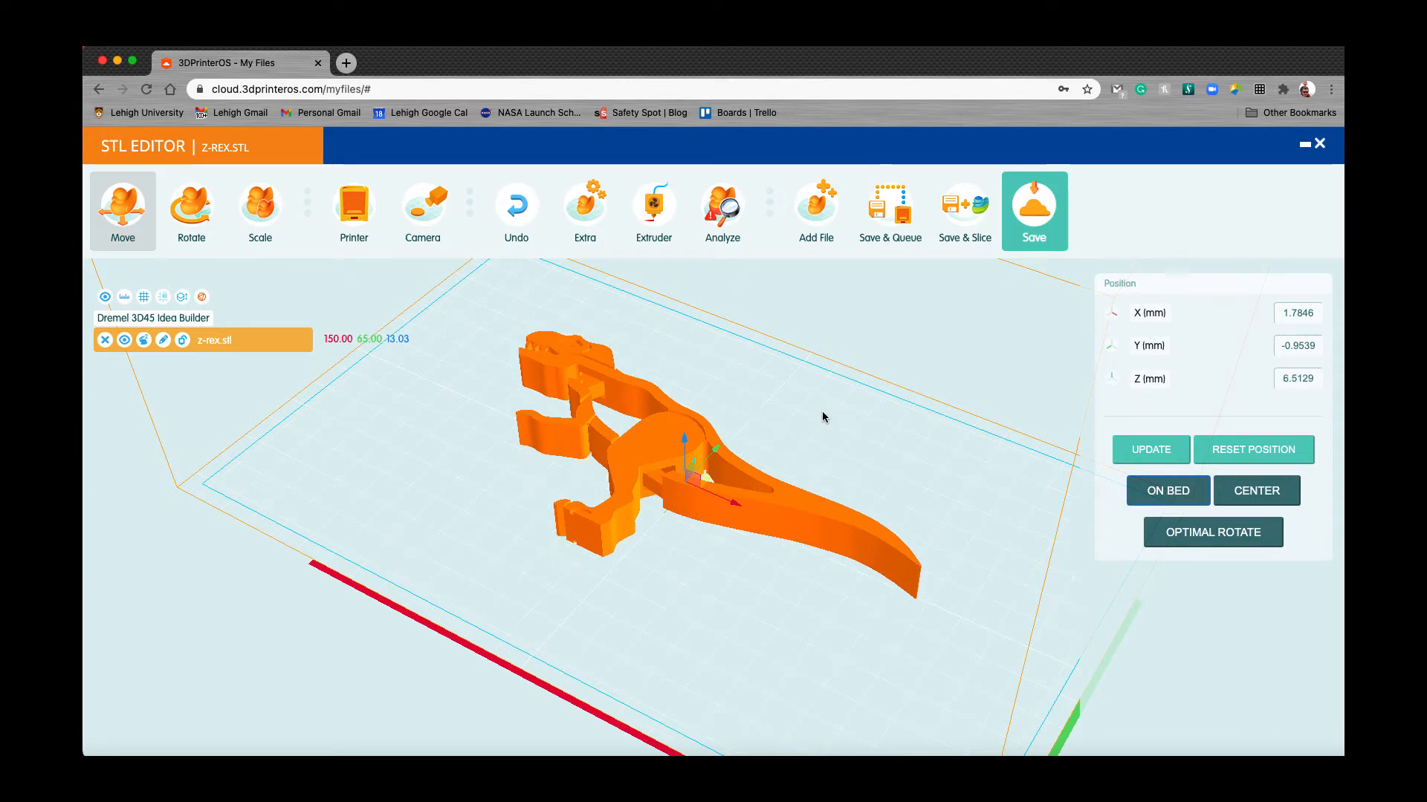
pyautogui.moveTo(736, 510); pyautogui.dragTo(771, 516)
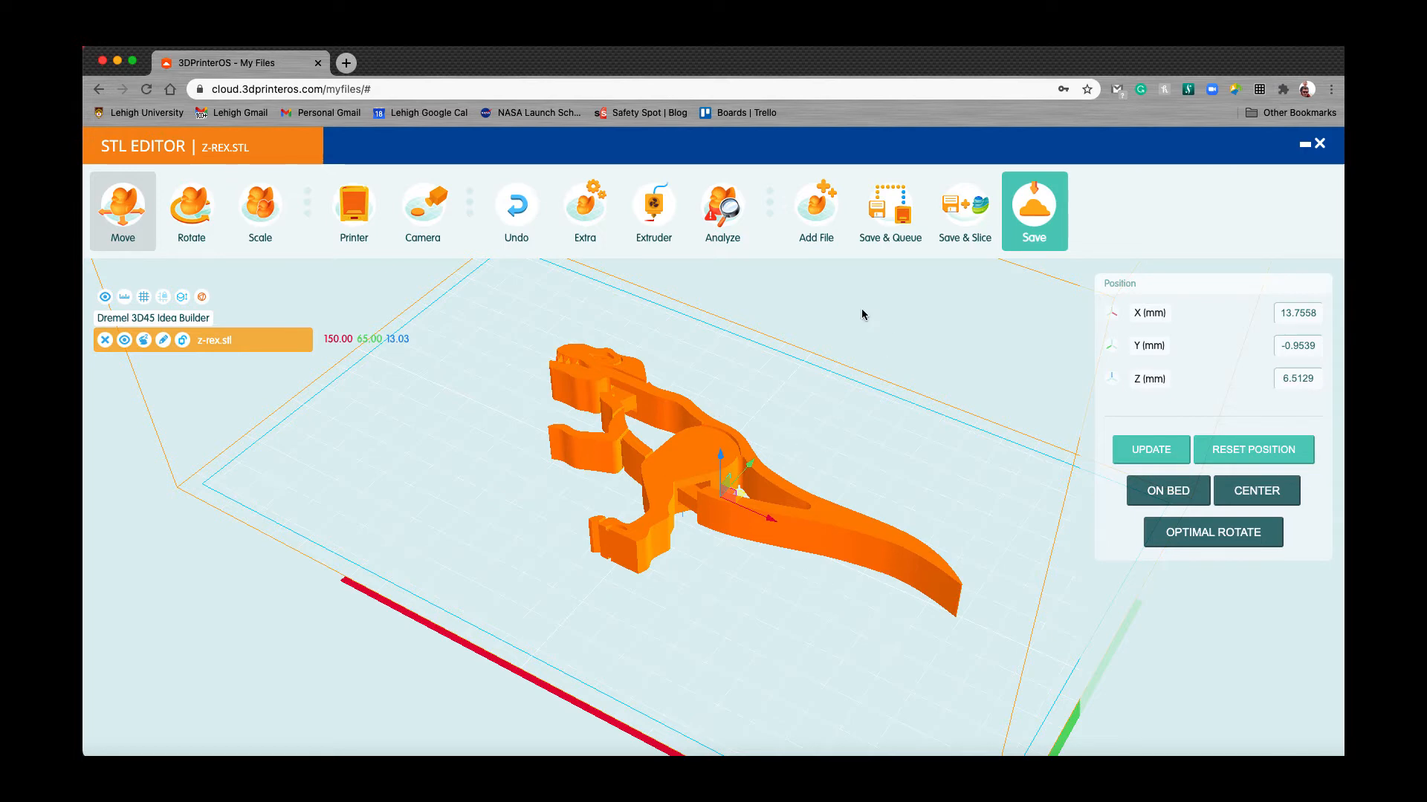
# Save the z-rex layout and review its versions in the z-rex project, comparing with the loose files list
pyautogui.click(1035, 220)
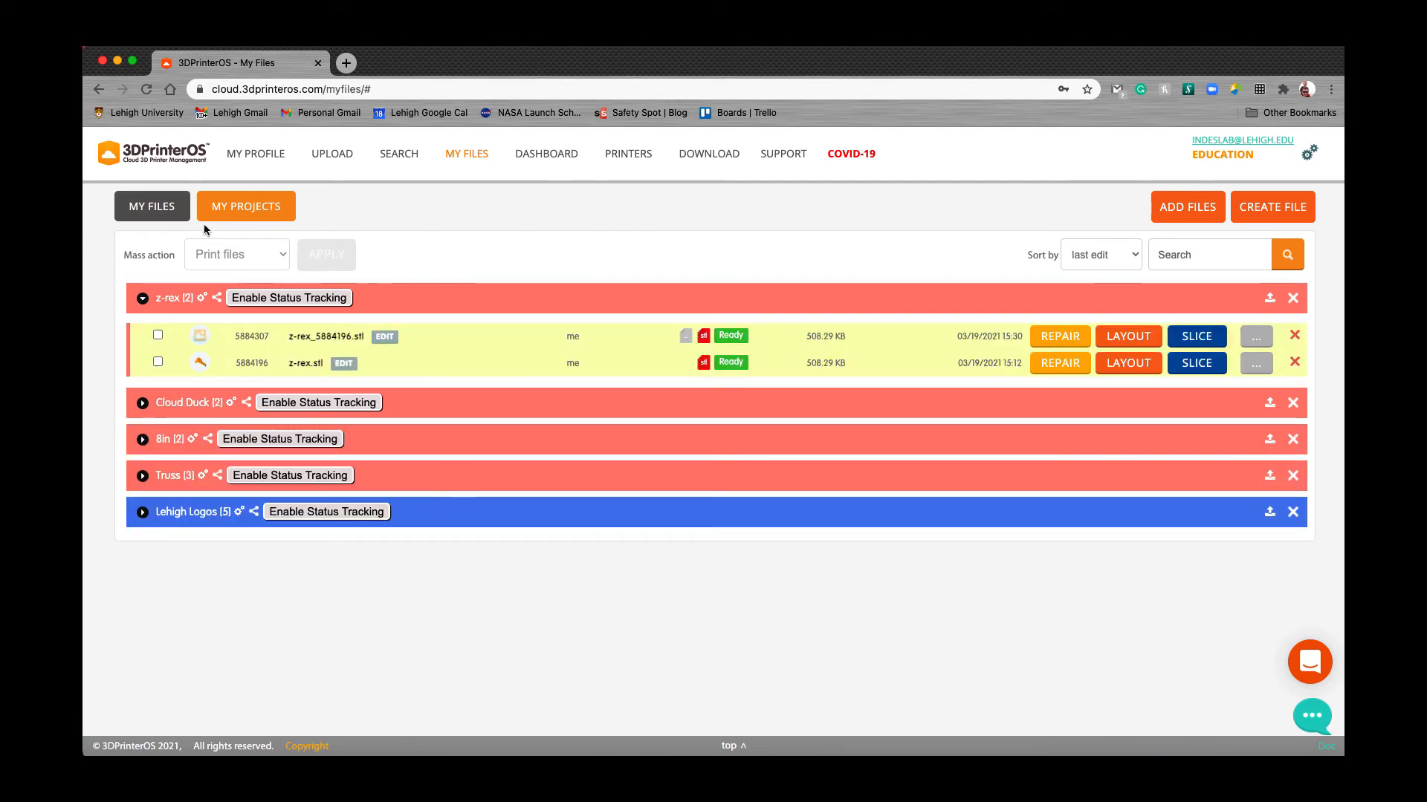
pyautogui.click(153, 208)
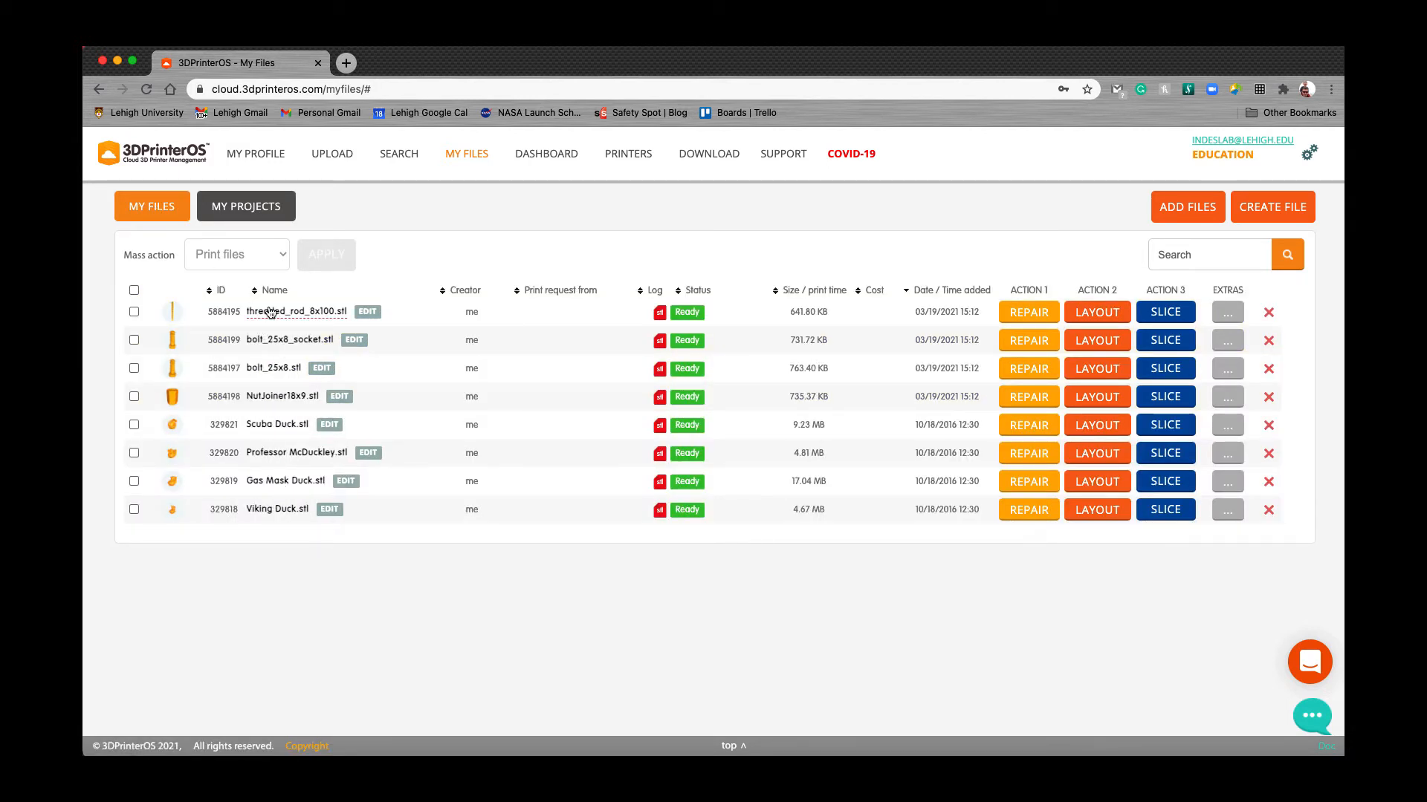
pyautogui.click(243, 213)
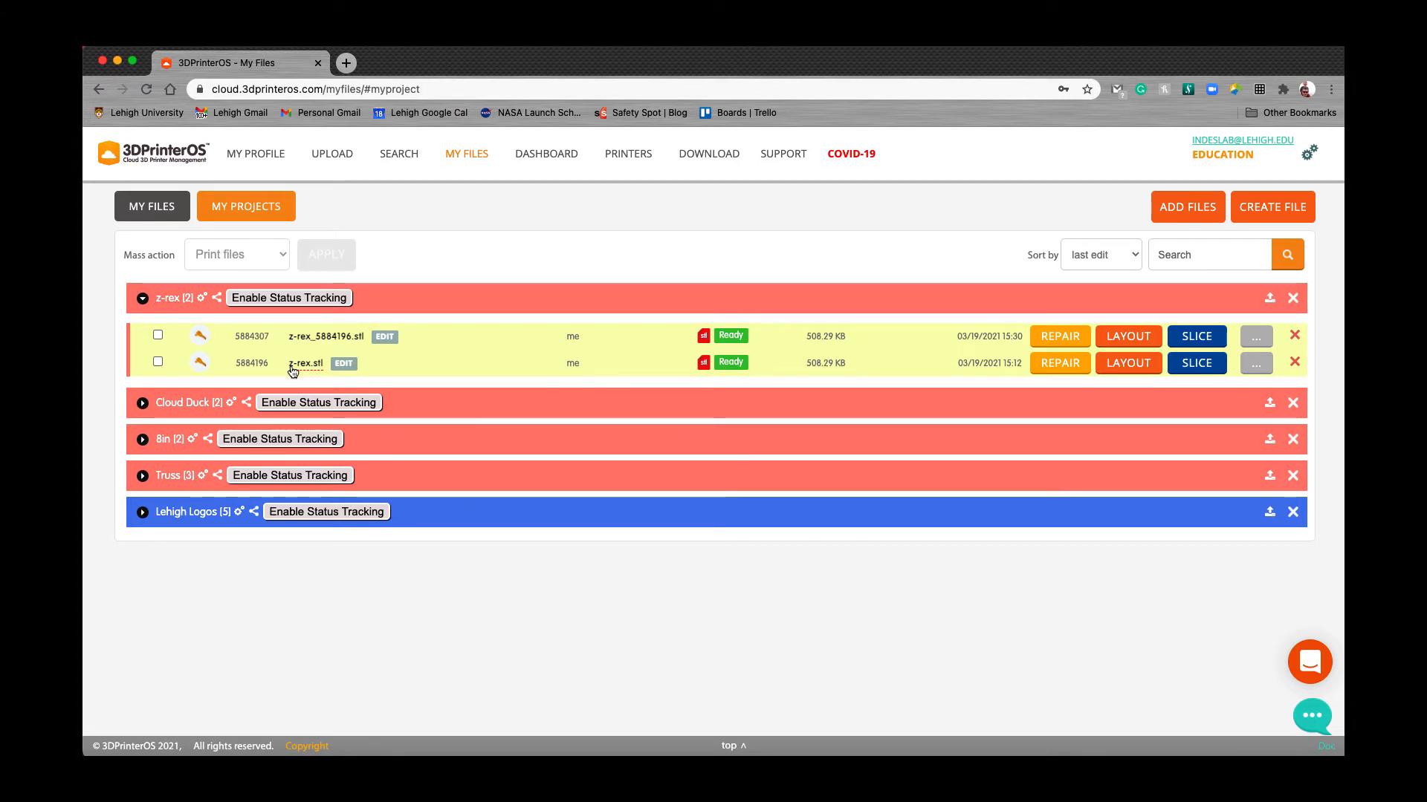
pyautogui.click(143, 299)
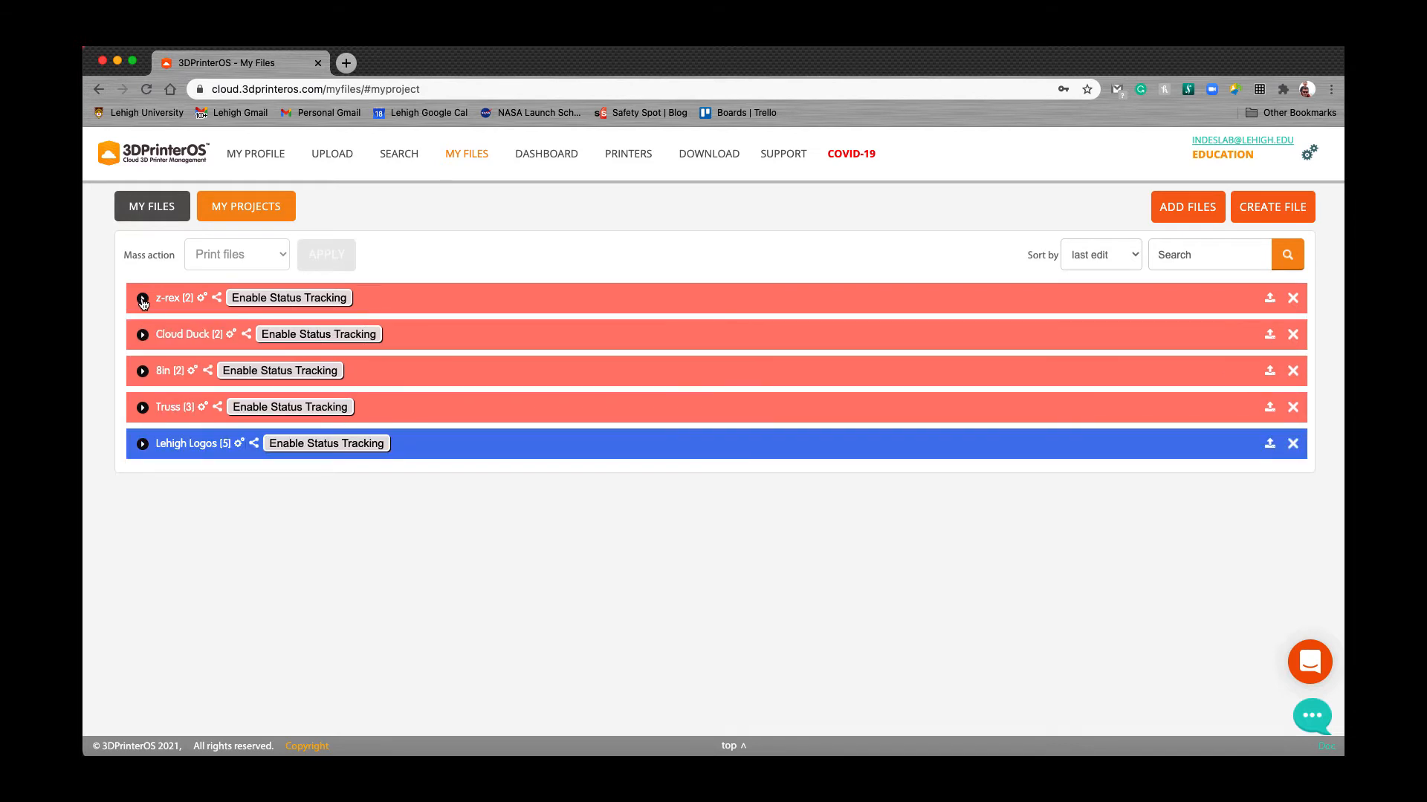
pyautogui.click(143, 299)
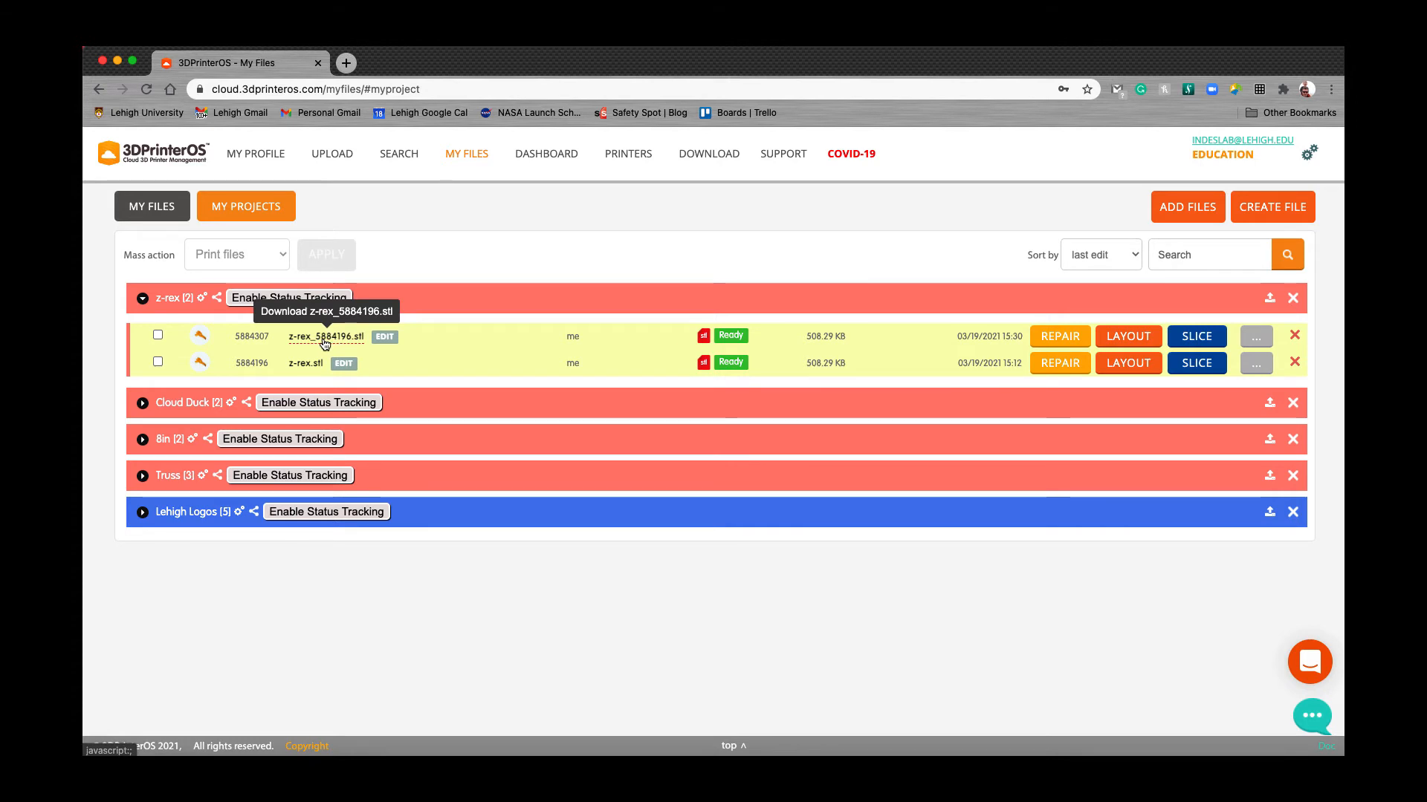
# Rename the saved z-rex layout file as z-rex_150mm.stl and give it the description "scaled to 150mm long"
pyautogui.click(383, 337)
pyautogui.click(593, 267)
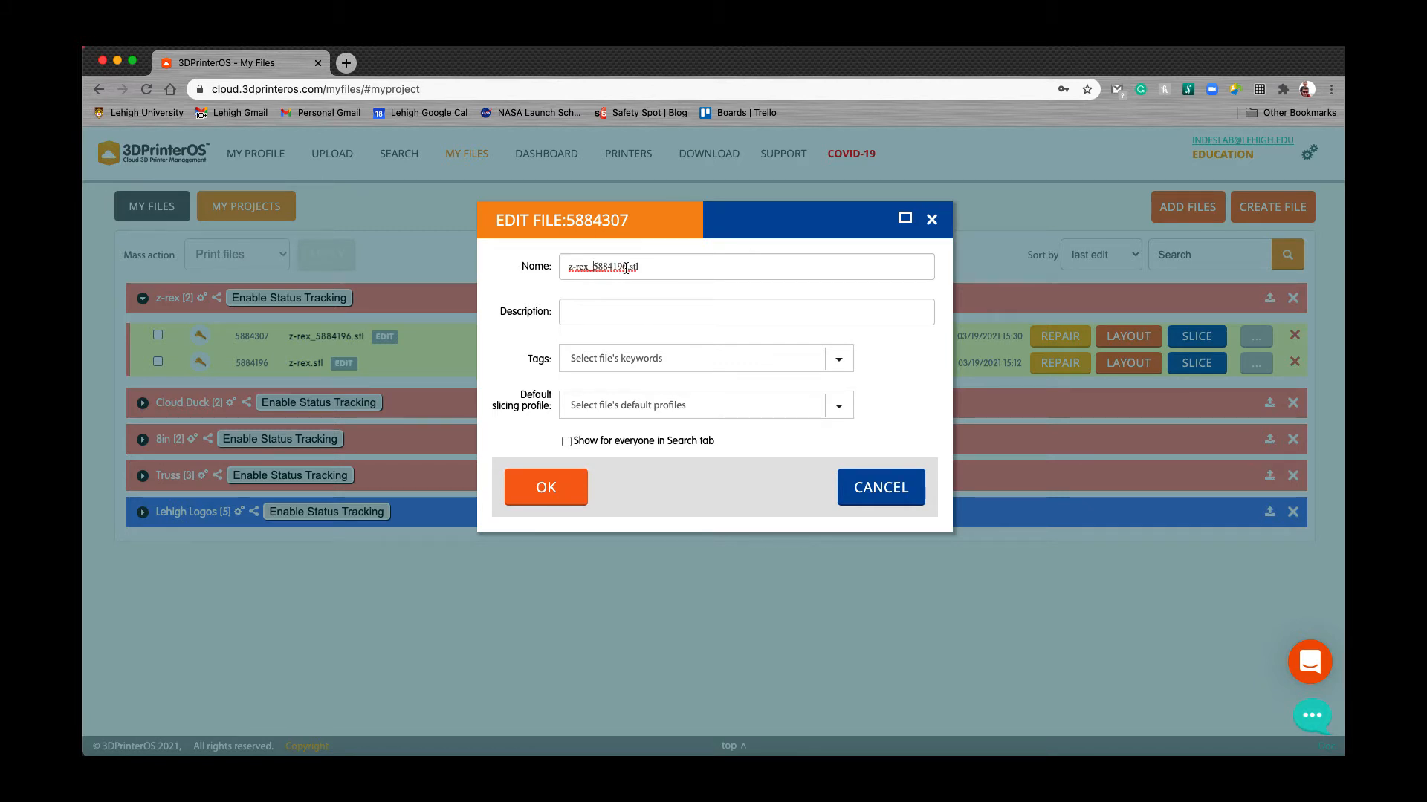
pyautogui.click(628, 266)
pyautogui.press('BackSpace')
pyautogui.write('150mm')
pyautogui.click(586, 307)
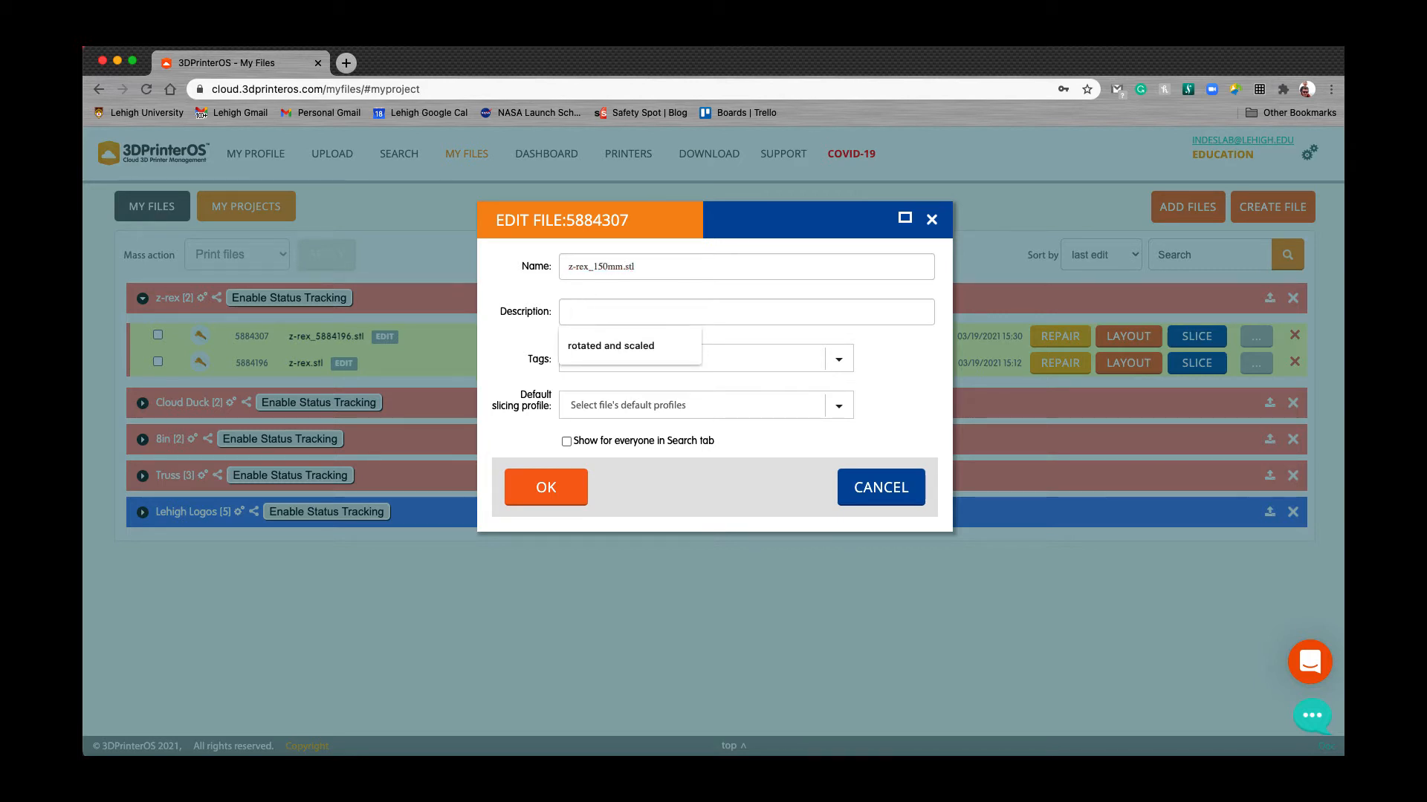
pyautogui.write('scaled to 150mm long')
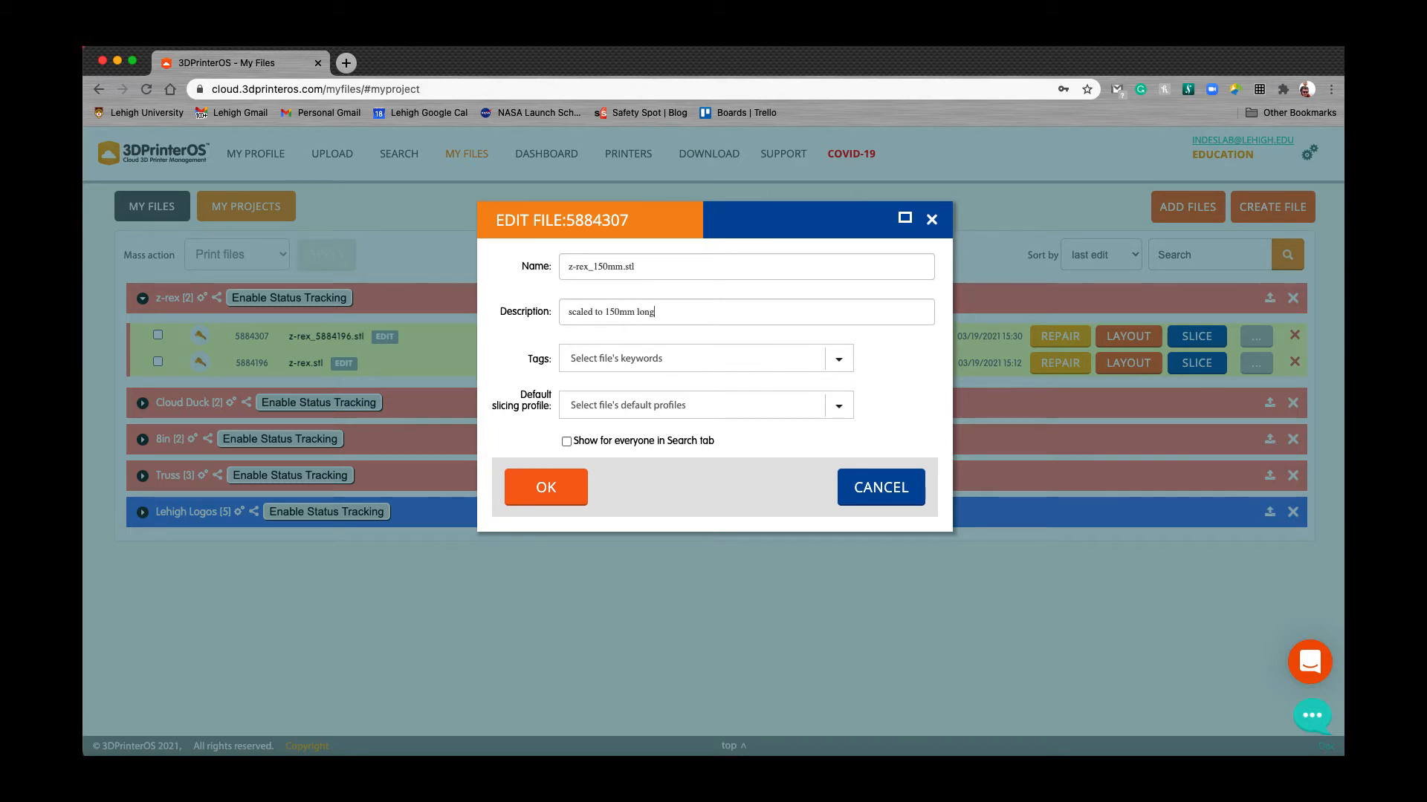
pyautogui.click(550, 487)
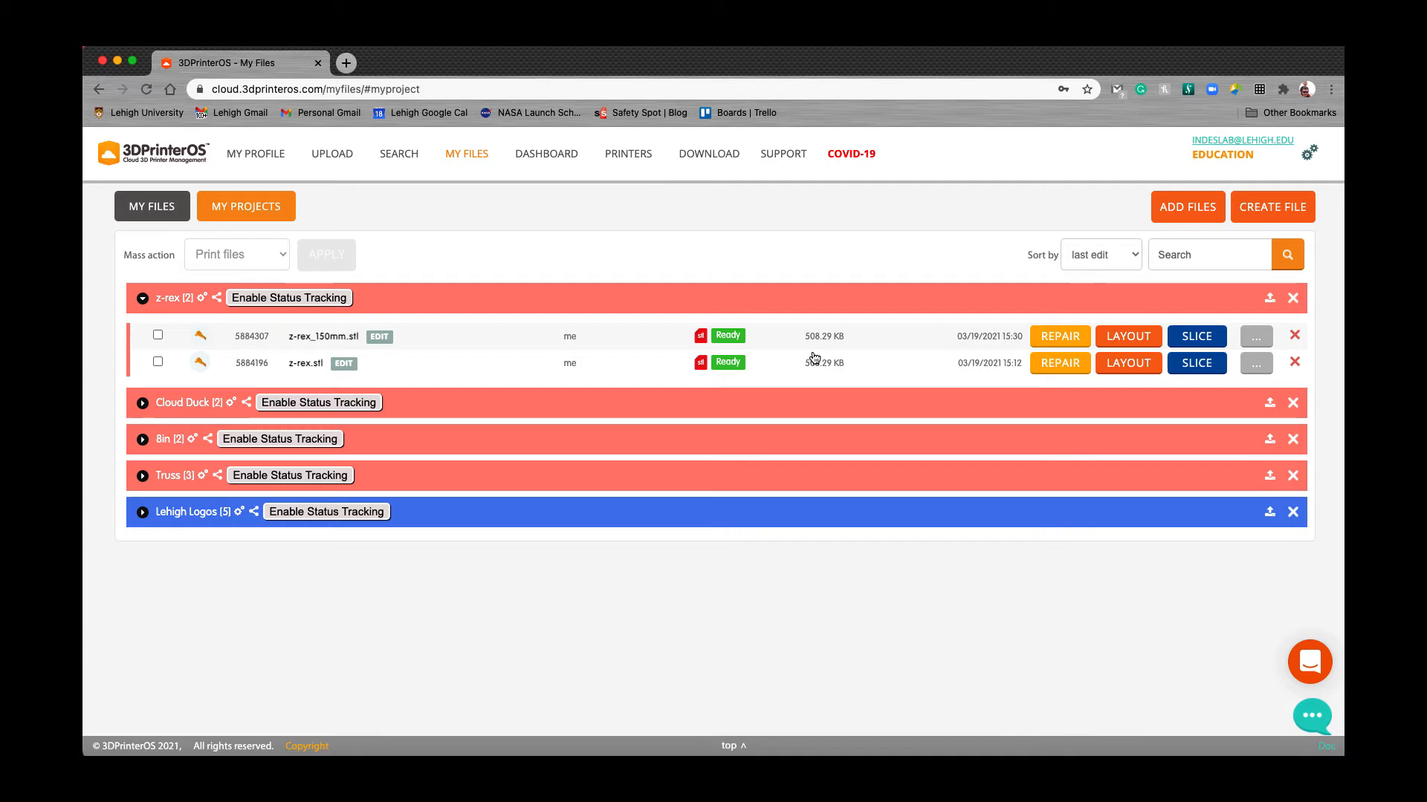
# Open the slicer settings for z-rex_150mm.stl and review the advanced and expert parameters before returning to the simple ones
pyautogui.click(1204, 341)
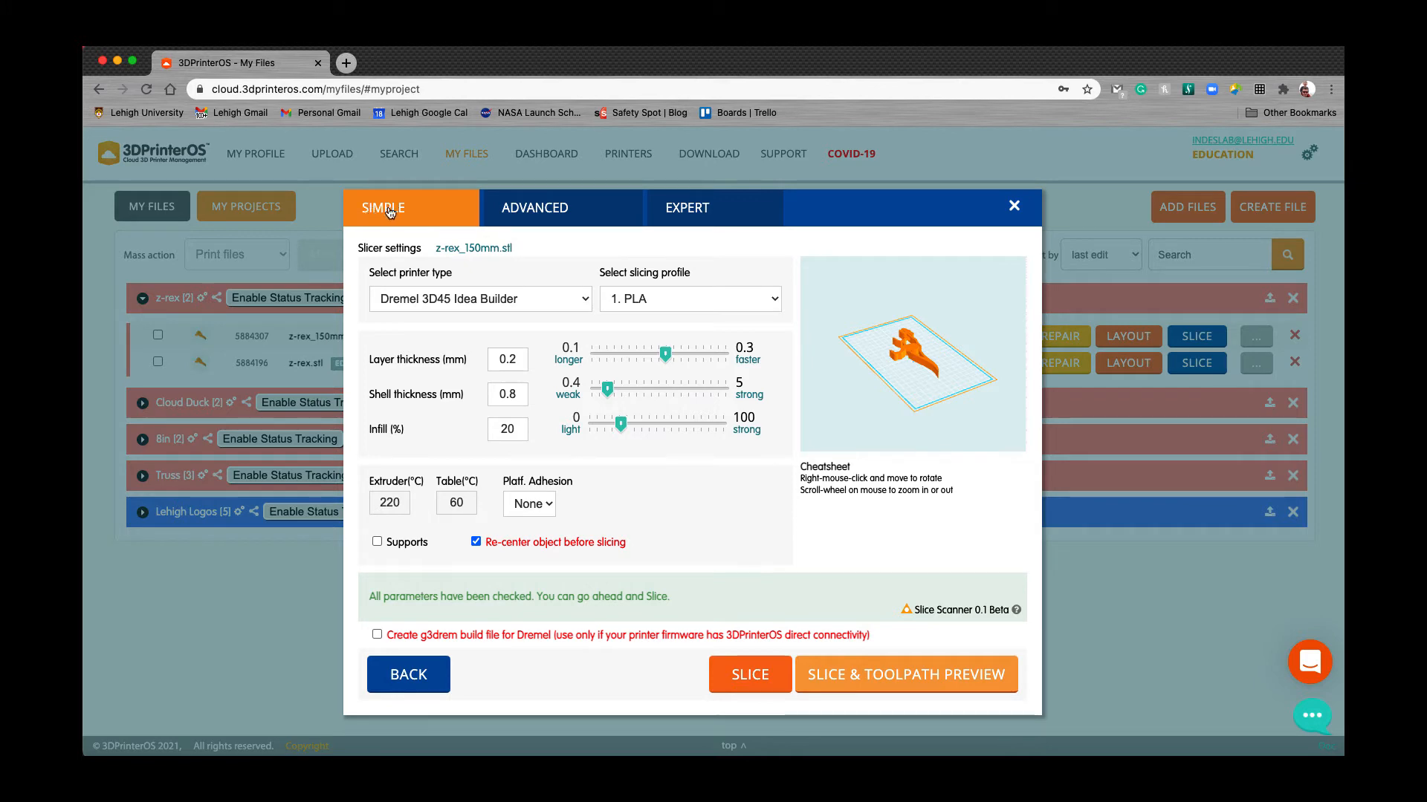
pyautogui.click(525, 211)
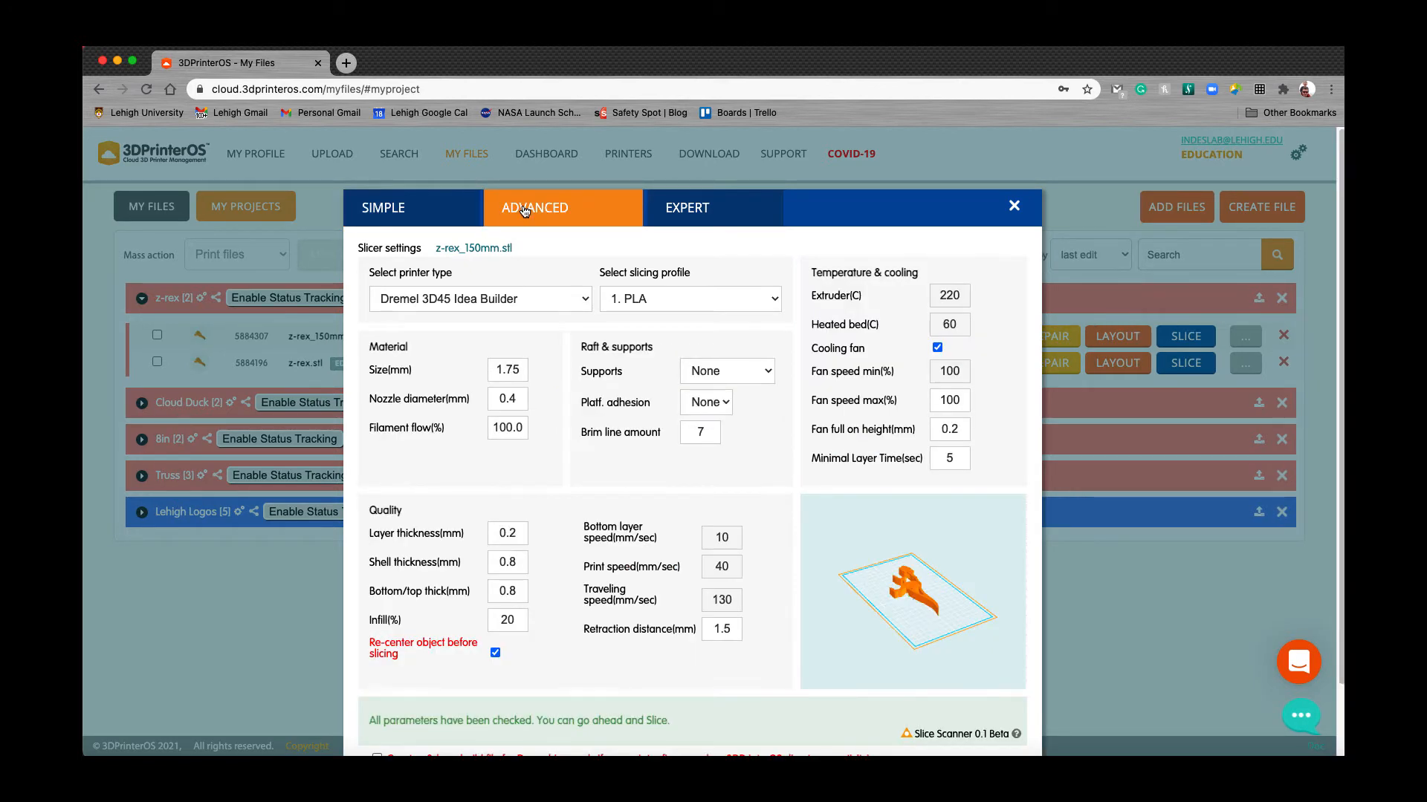
pyautogui.click(704, 210)
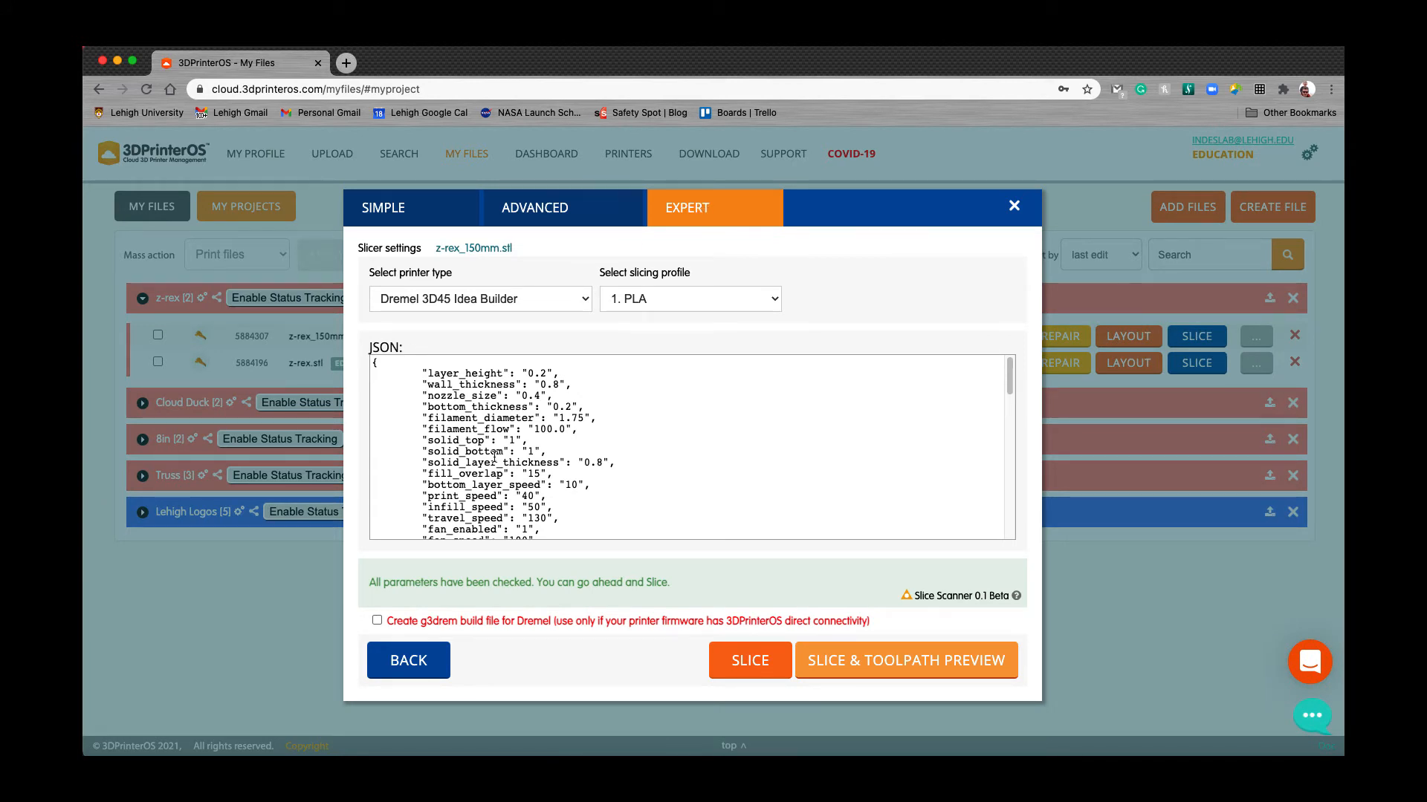
pyautogui.scroll(-15, 494, 451)
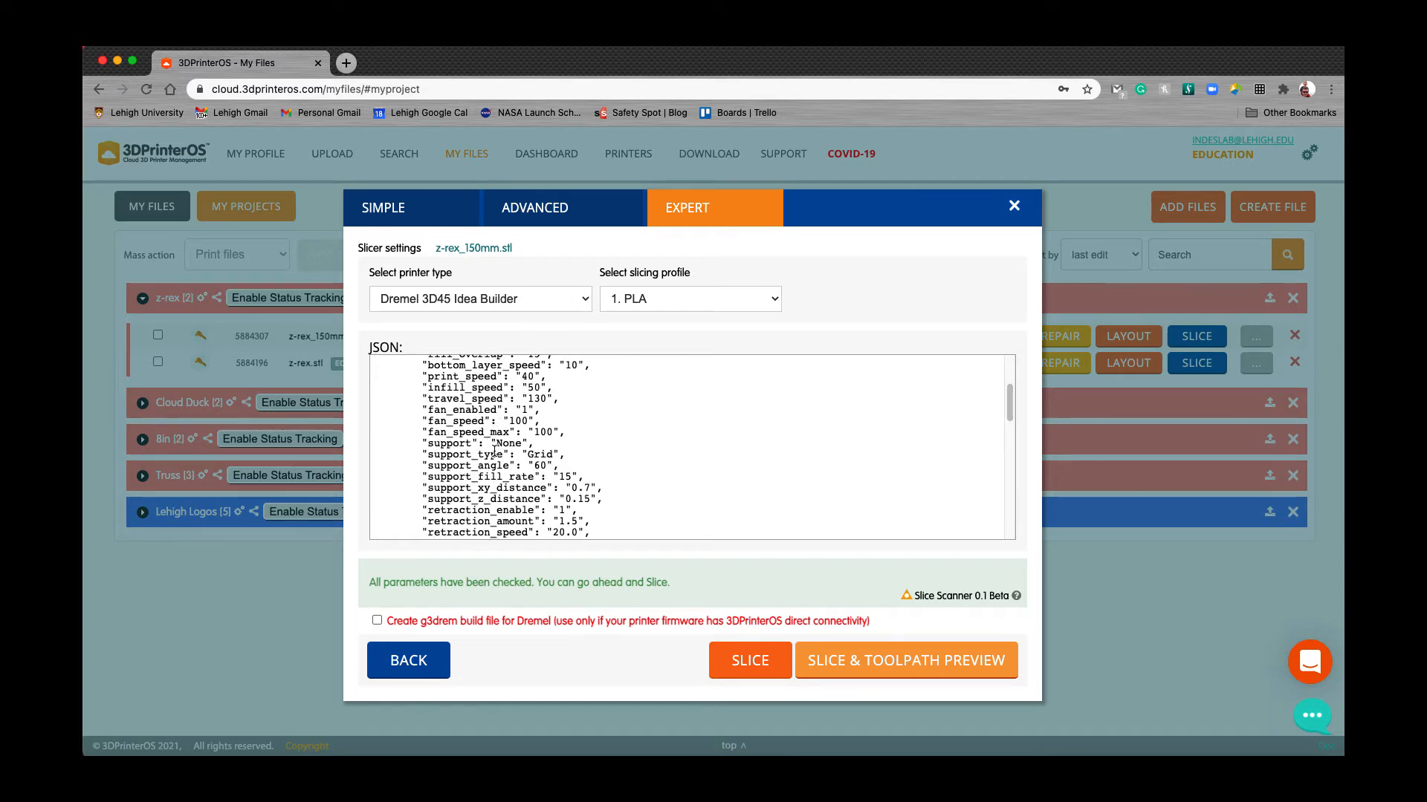
pyautogui.scroll(-2, 495, 451)
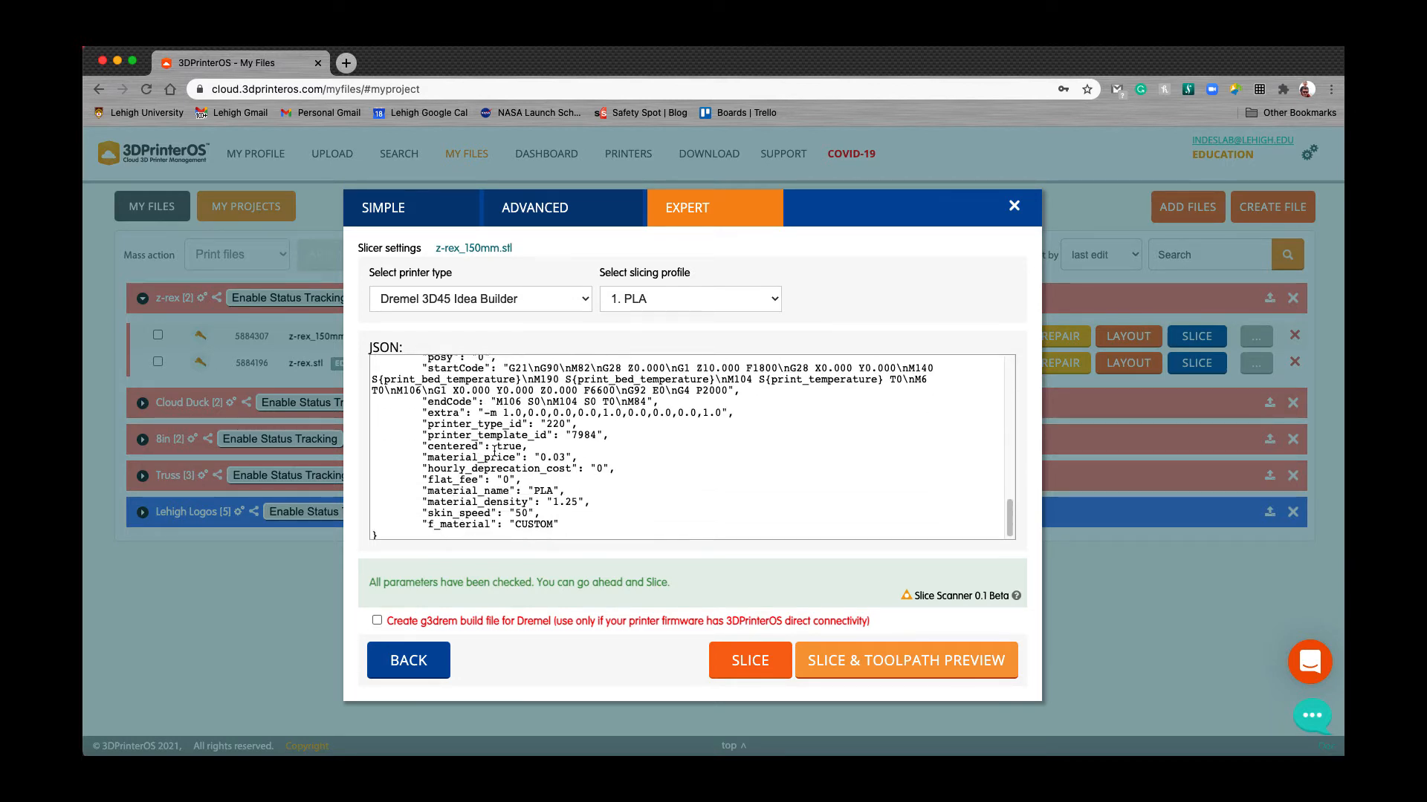
pyautogui.scroll(8, 494, 451)
pyautogui.scroll(3, 494, 451)
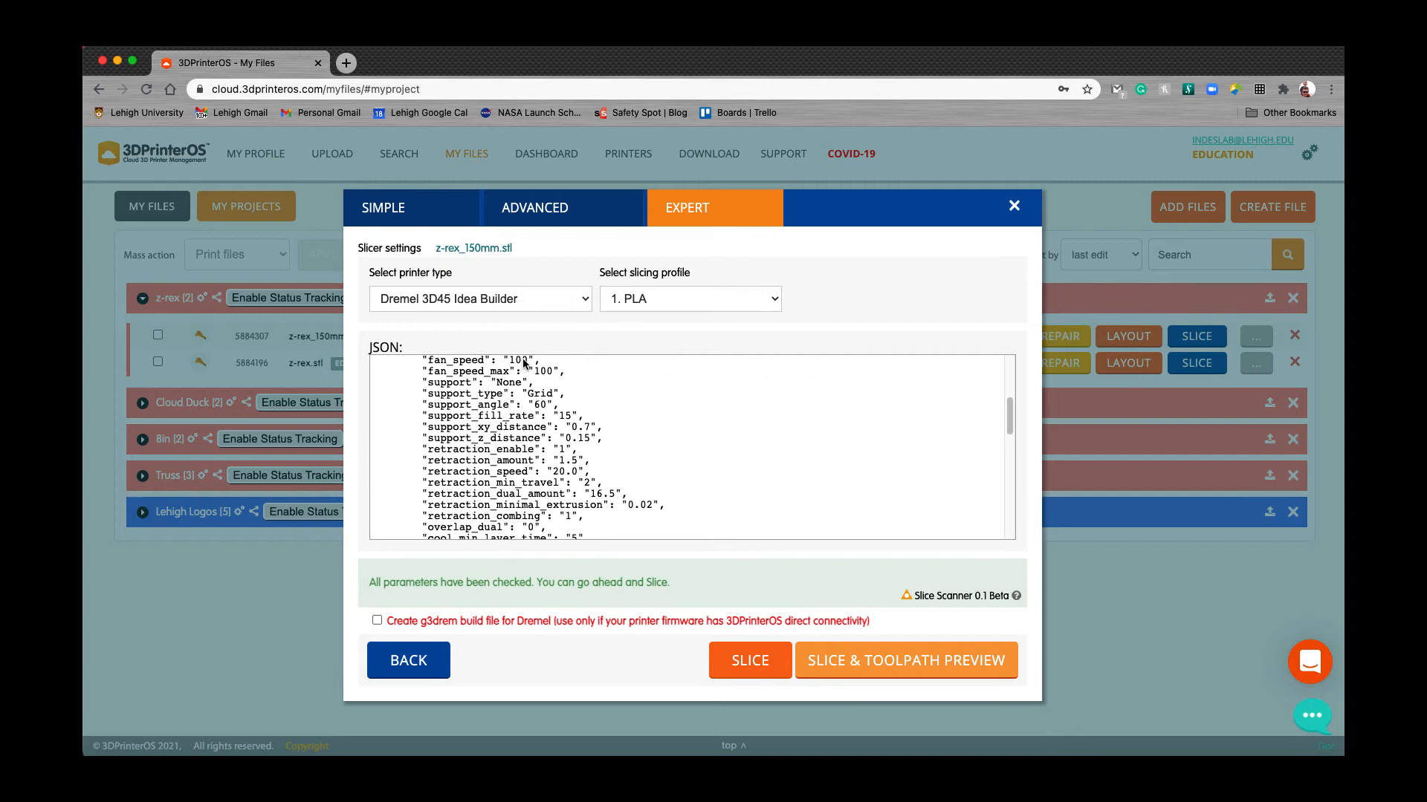
pyautogui.click(534, 215)
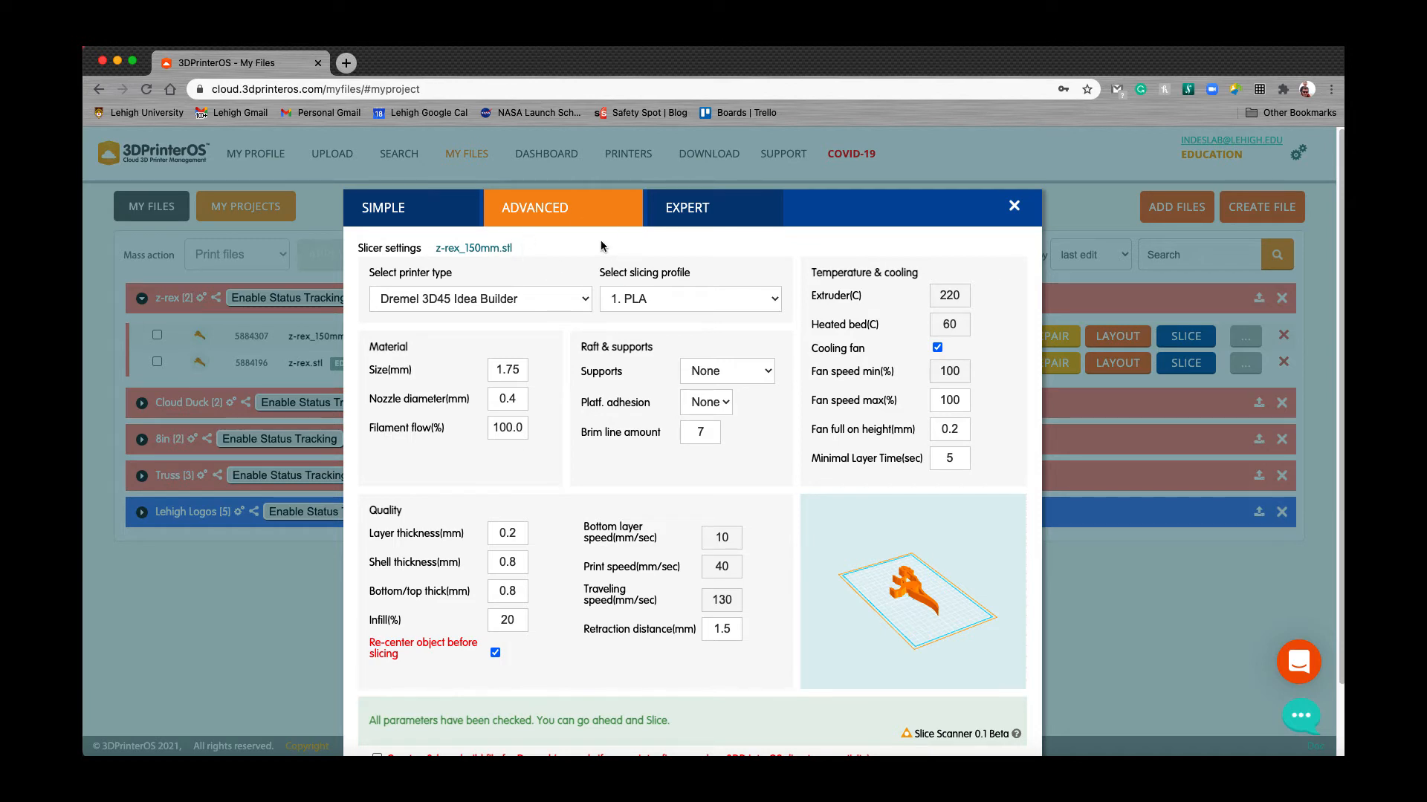
pyautogui.click(424, 216)
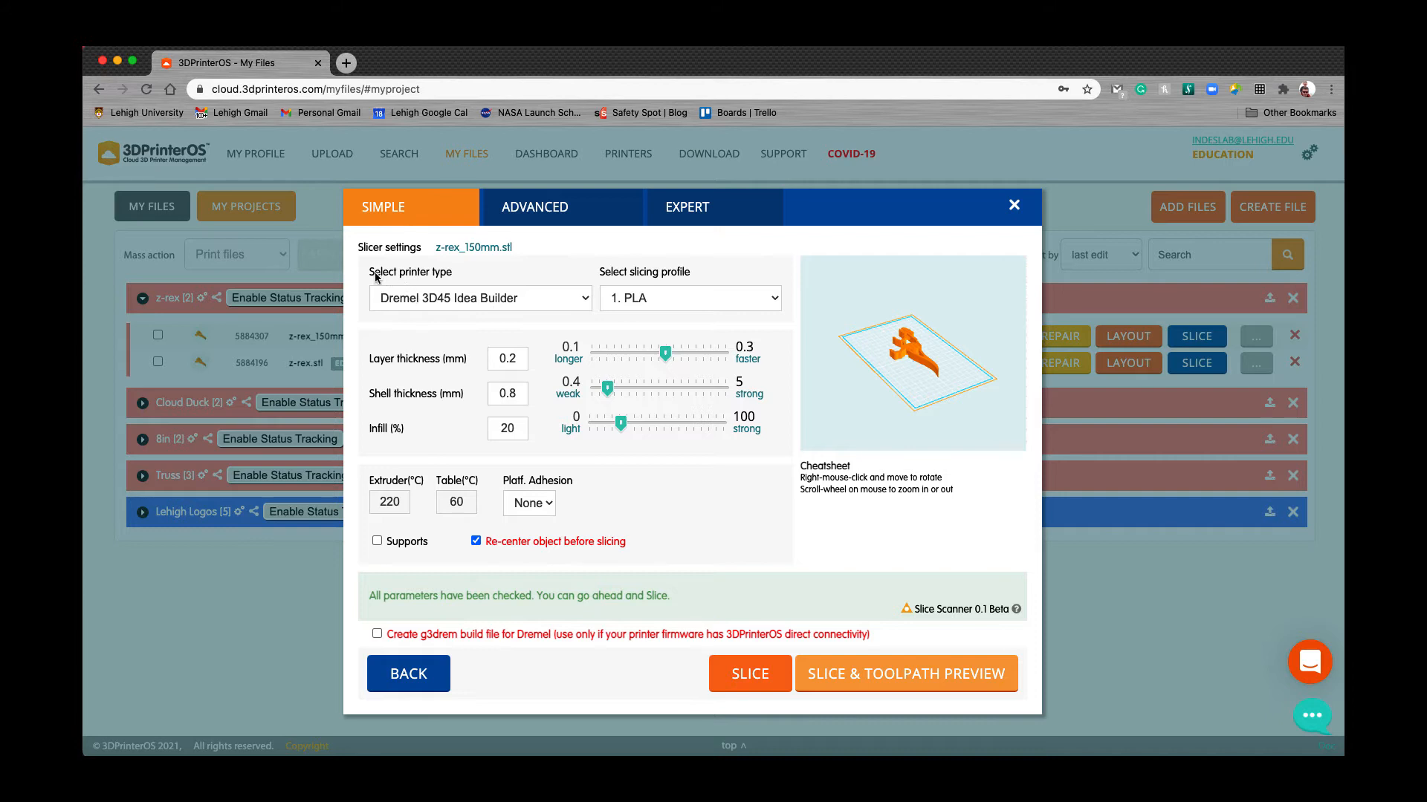
# Select the Dremel 3D45 Idea Builder as printer type and 1. PLA as slicing profile
pyautogui.click(584, 301)
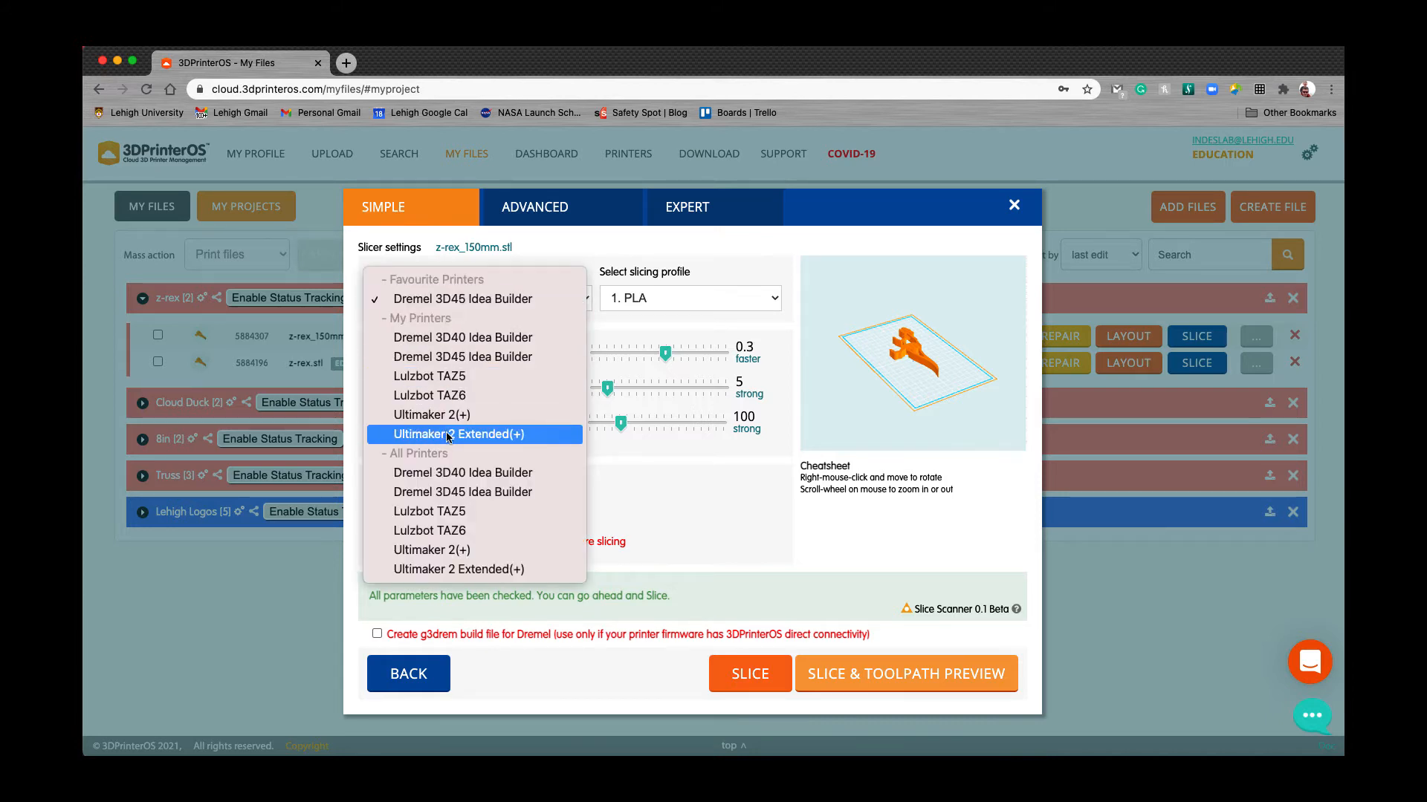
pyautogui.click(469, 300)
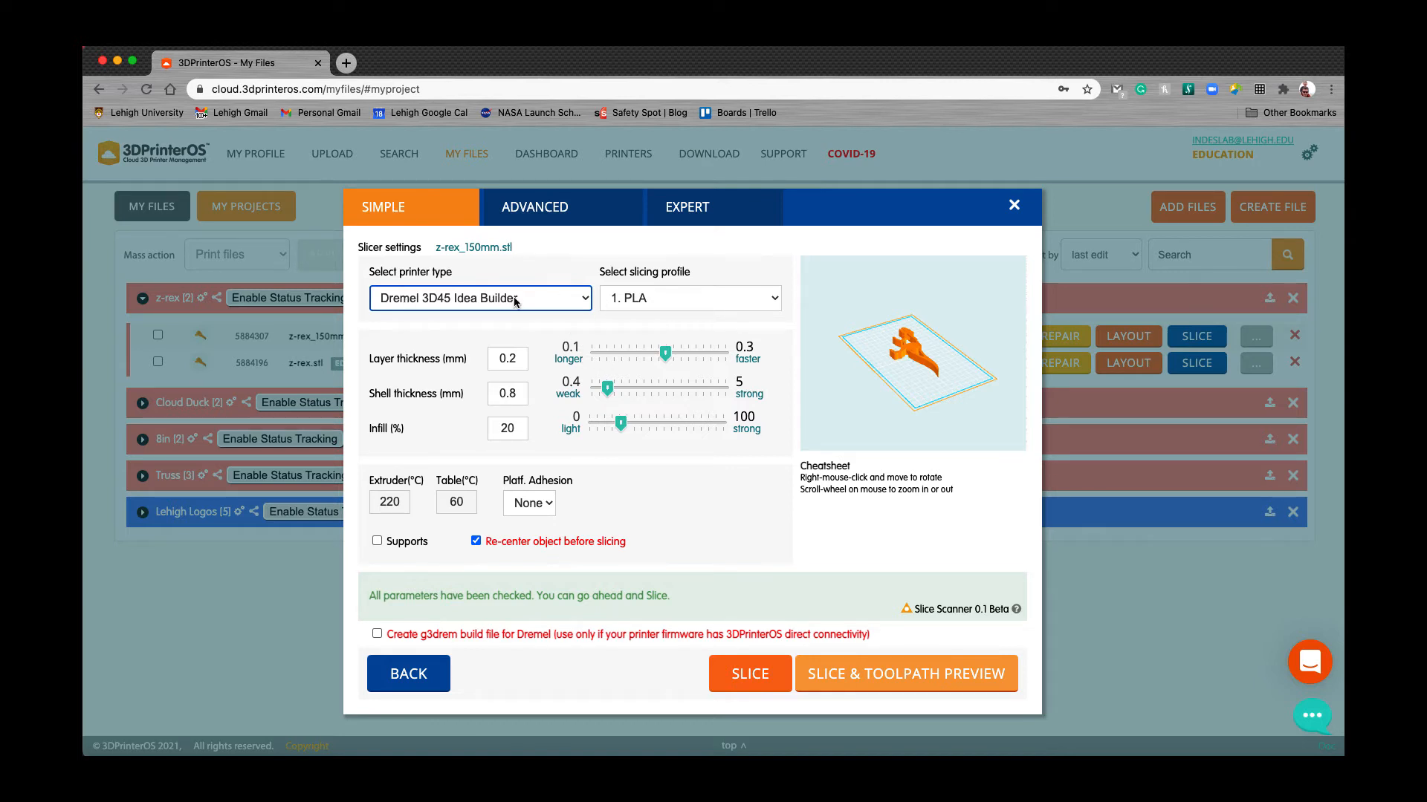
pyautogui.click(773, 305)
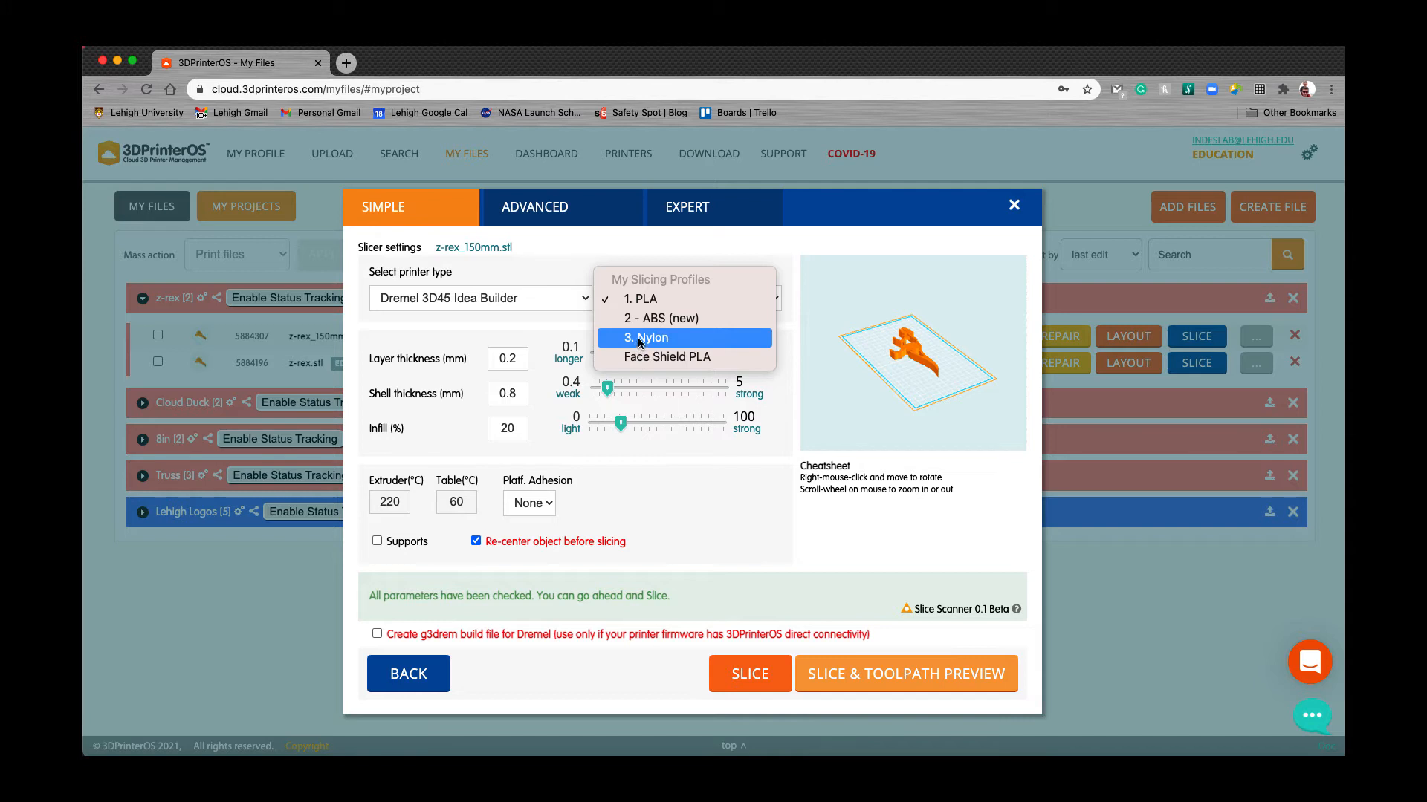
pyautogui.click(656, 303)
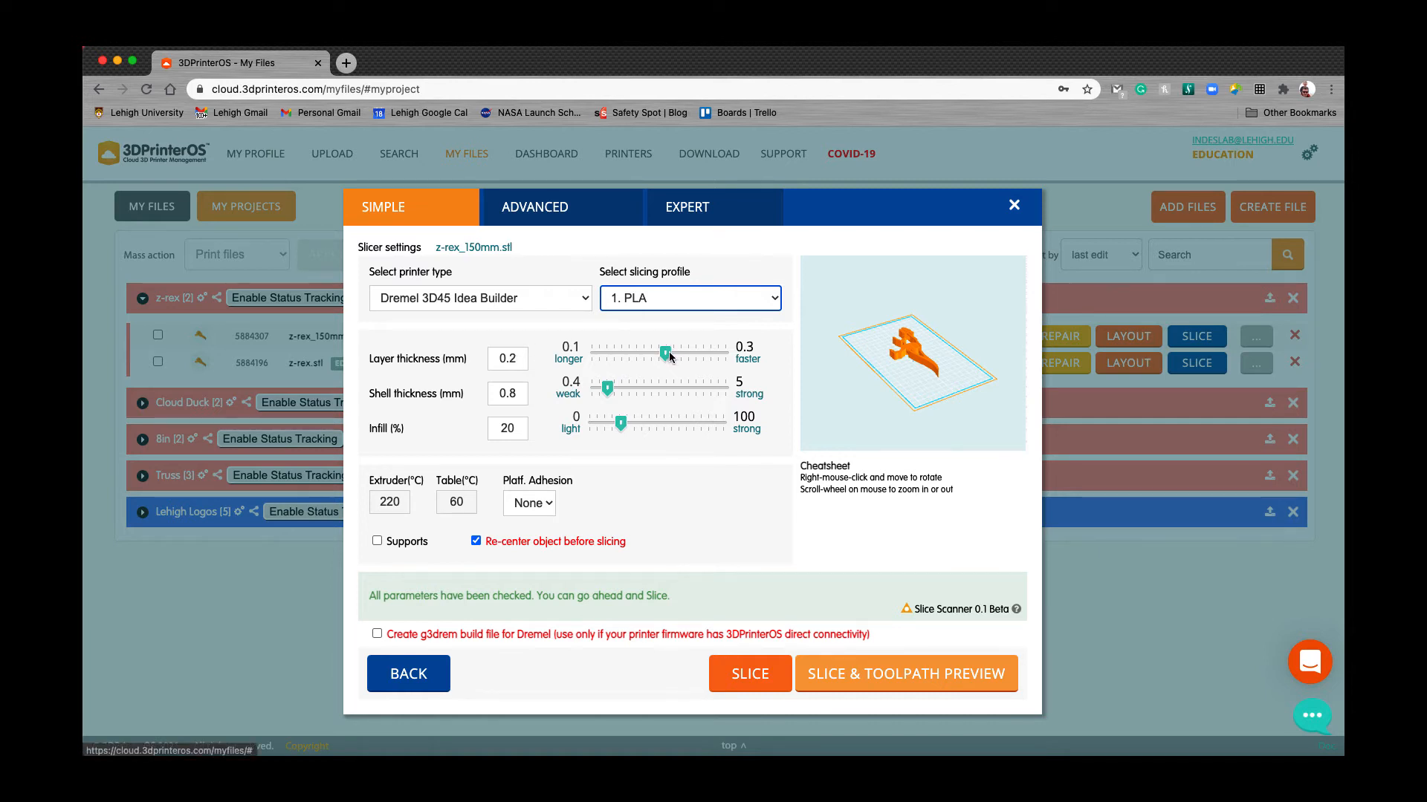
# Try a layer thickness of 0.1 mm, return it to 0.2 mm, and set the shell thickness to 1.6 mm
pyautogui.moveTo(665, 356); pyautogui.dragTo(557, 355)
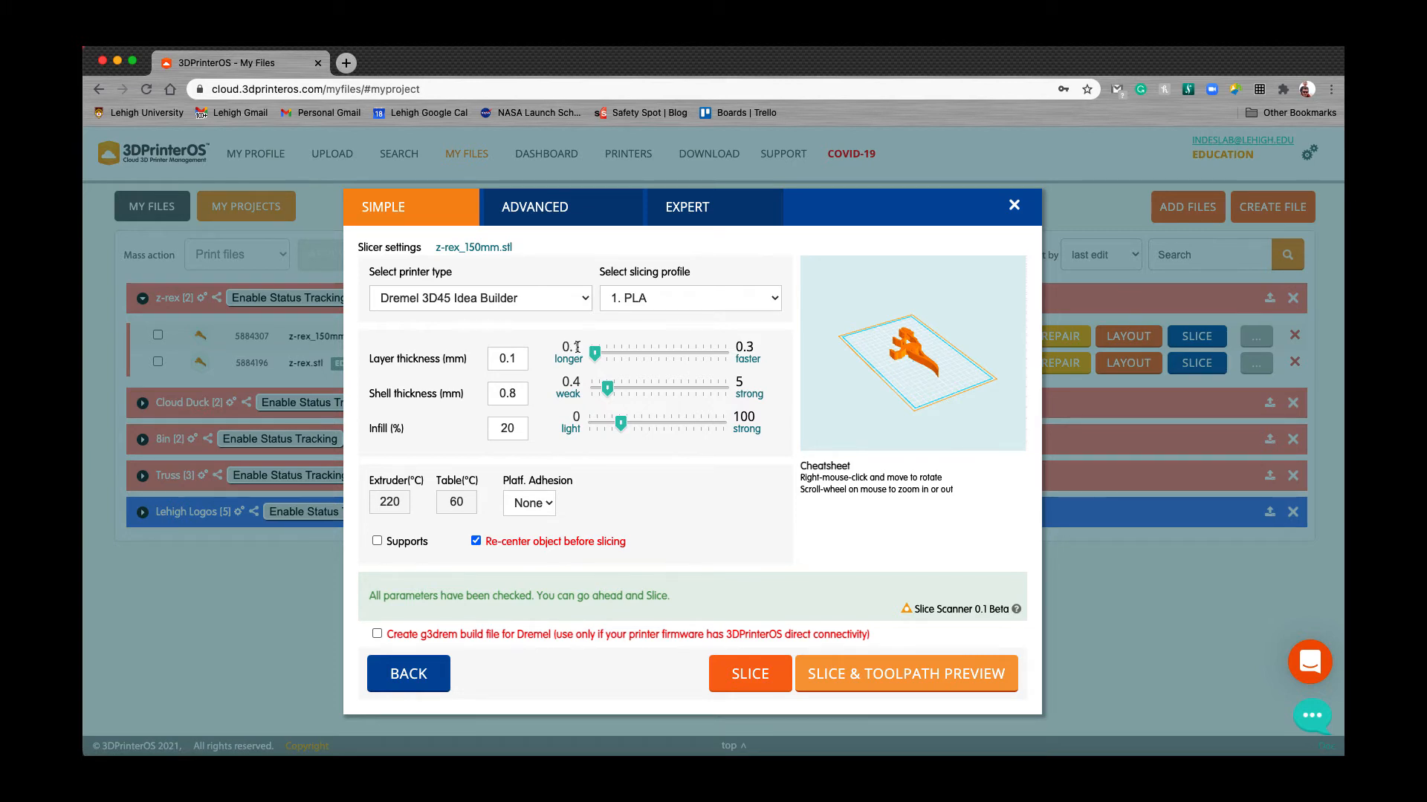
pyautogui.moveTo(598, 356); pyautogui.dragTo(664, 354)
pyautogui.moveTo(603, 385); pyautogui.dragTo(608, 386)
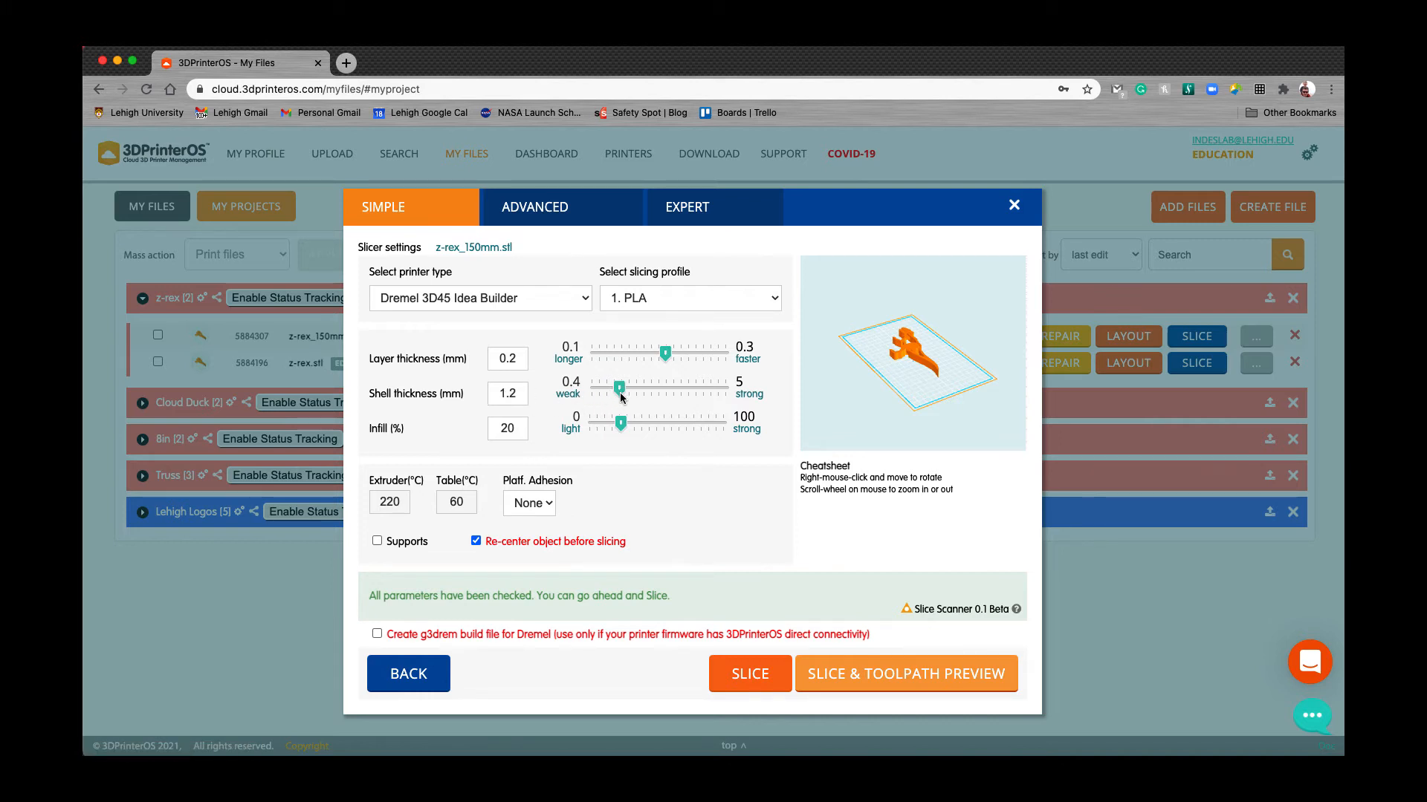
pyautogui.moveTo(623, 395); pyautogui.dragTo(635, 395)
# Set the infill to 59% and keep the platform adhesion at None
pyautogui.moveTo(621, 422); pyautogui.dragTo(654, 422)
pyautogui.moveTo(664, 422); pyautogui.dragTo(668, 425)
pyautogui.doubleClick(460, 504)
pyautogui.doubleClick(382, 503)
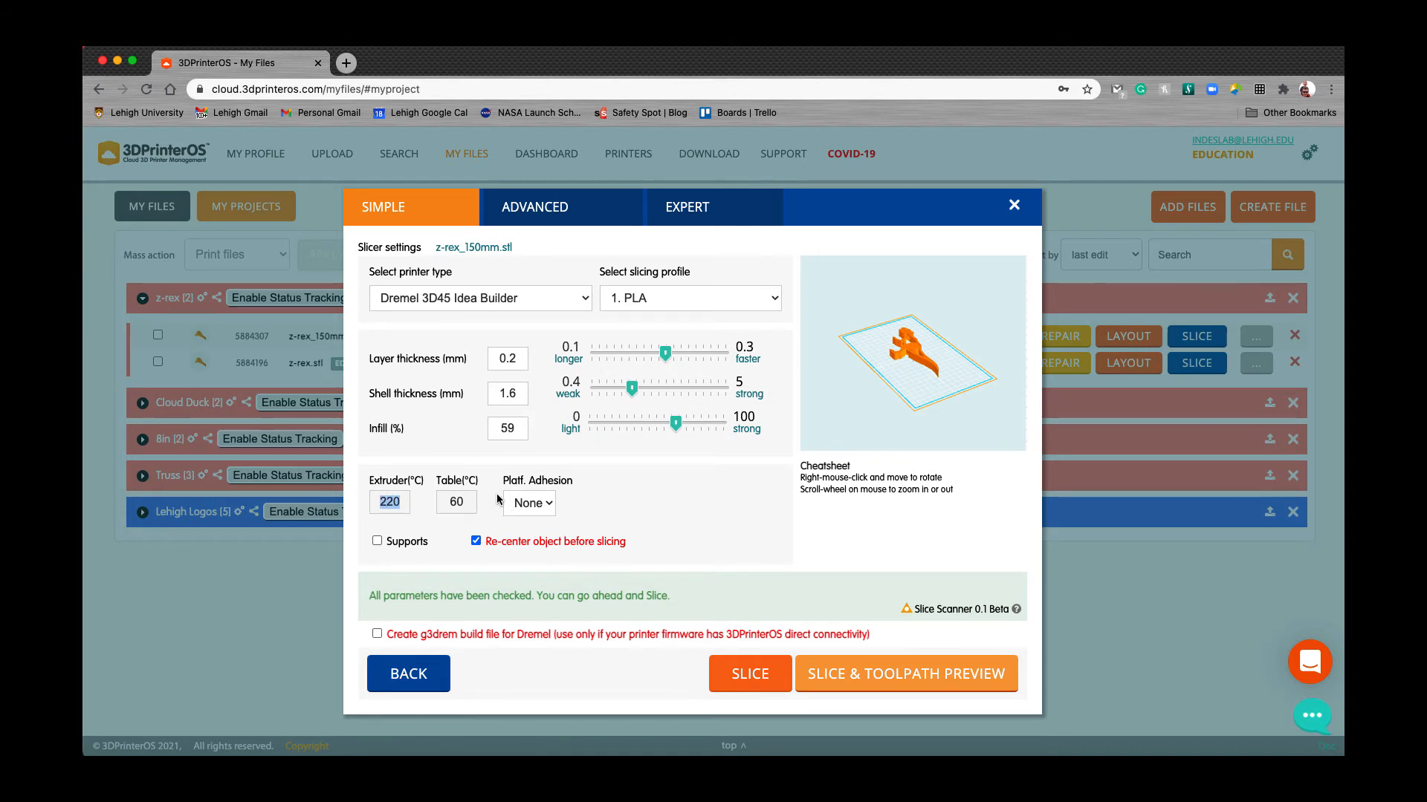
pyautogui.click(548, 507)
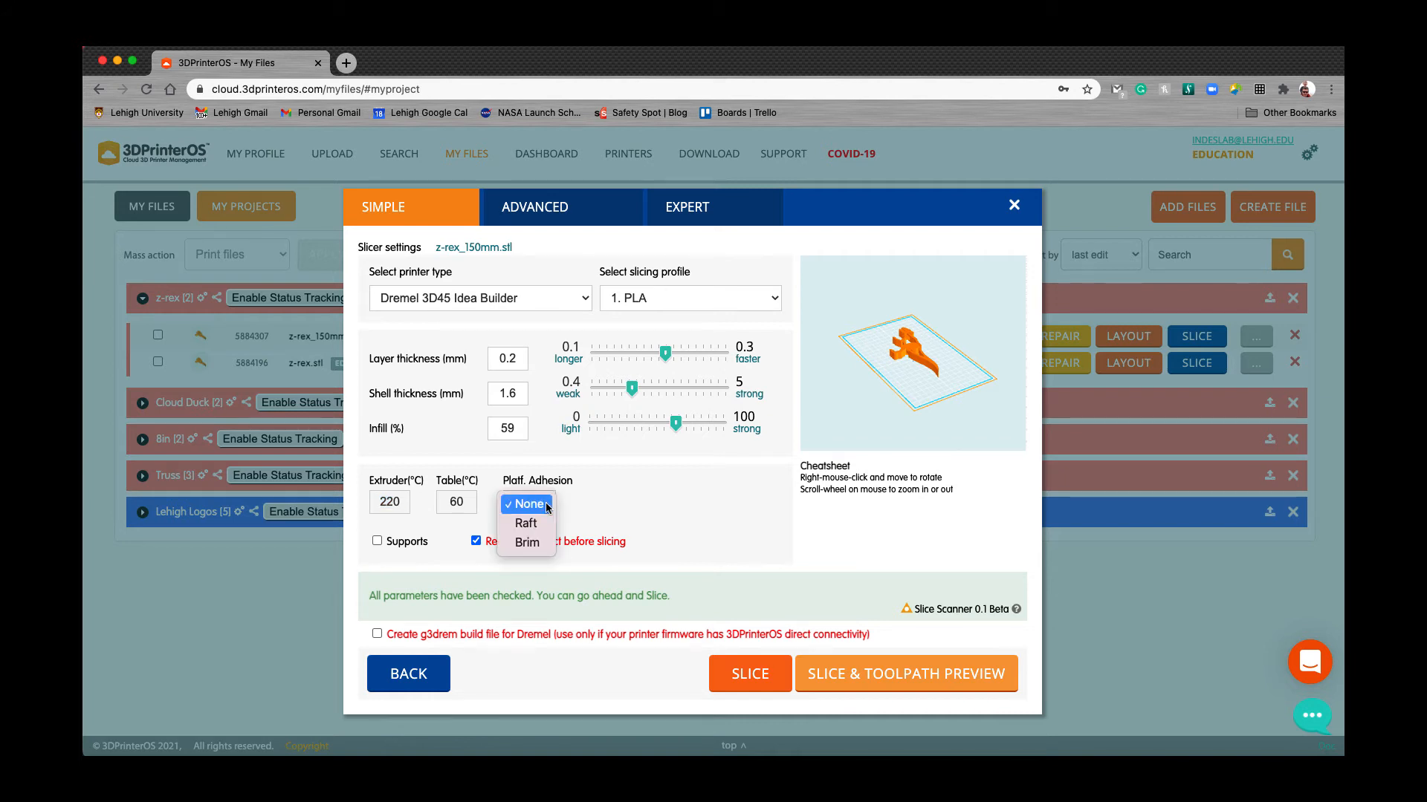
pyautogui.click(547, 506)
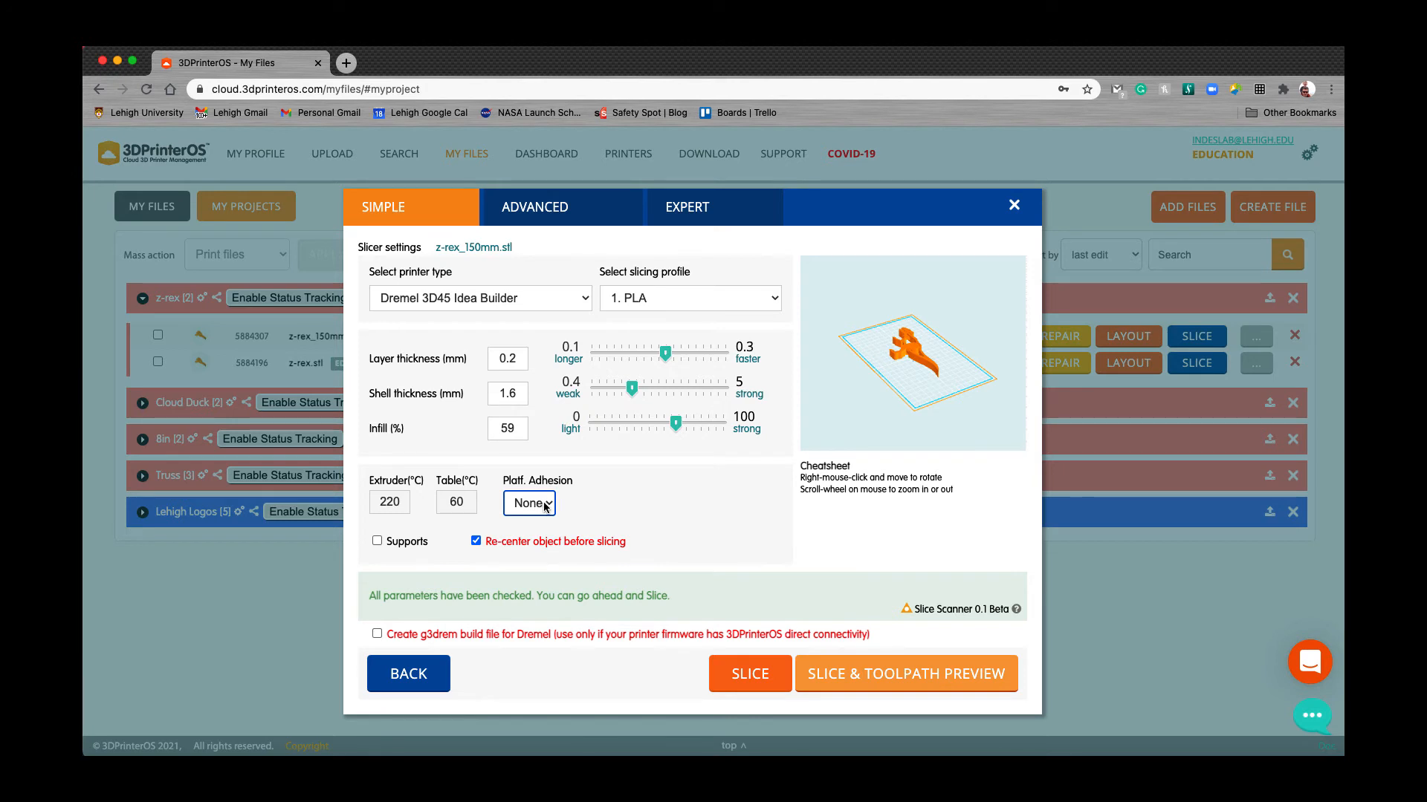
# Slice z-rex_150mm.stl with supports switched off and open the resulting G-code in the toolpath viewer
pyautogui.click(377, 542)
pyautogui.click(377, 541)
pyautogui.click(853, 680)
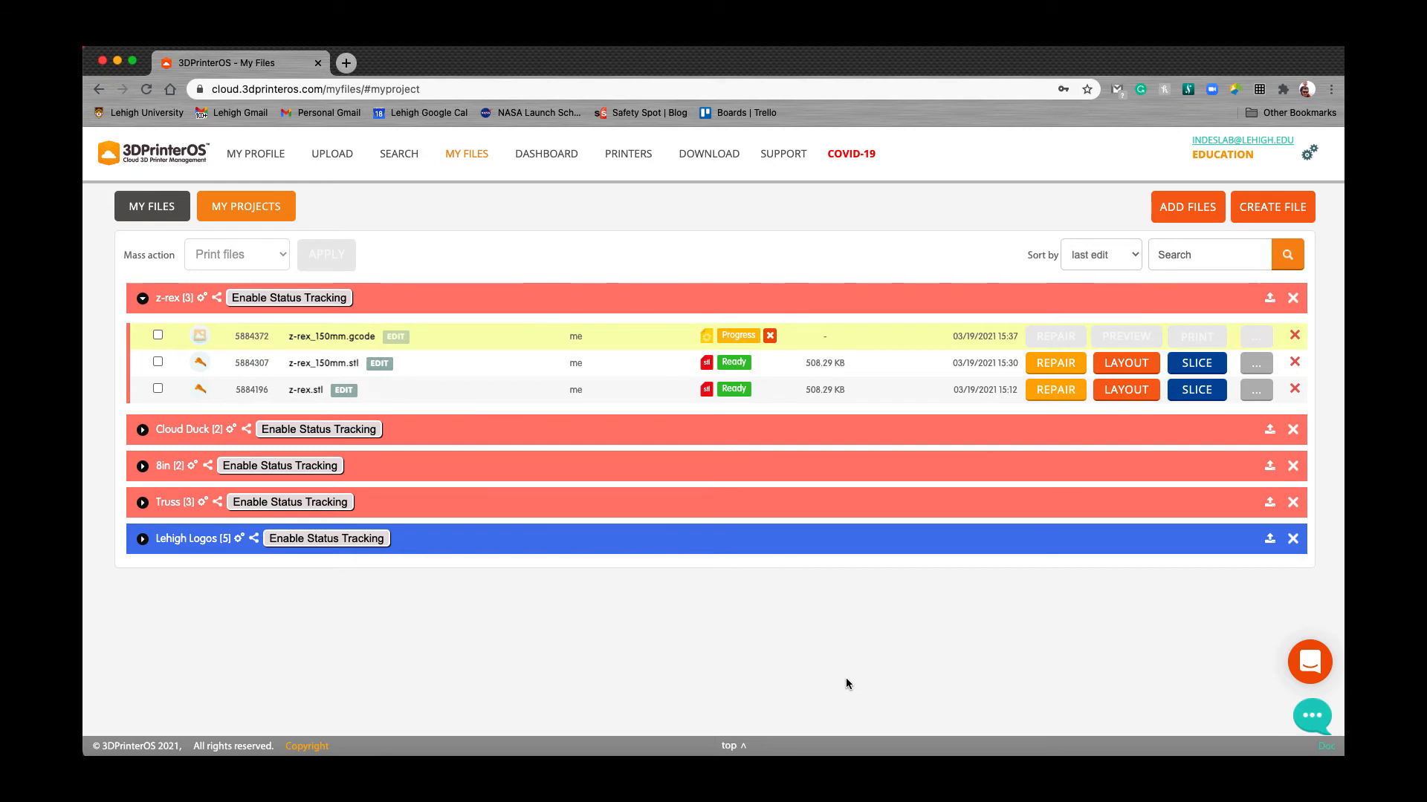
pyautogui.click(755, 343)
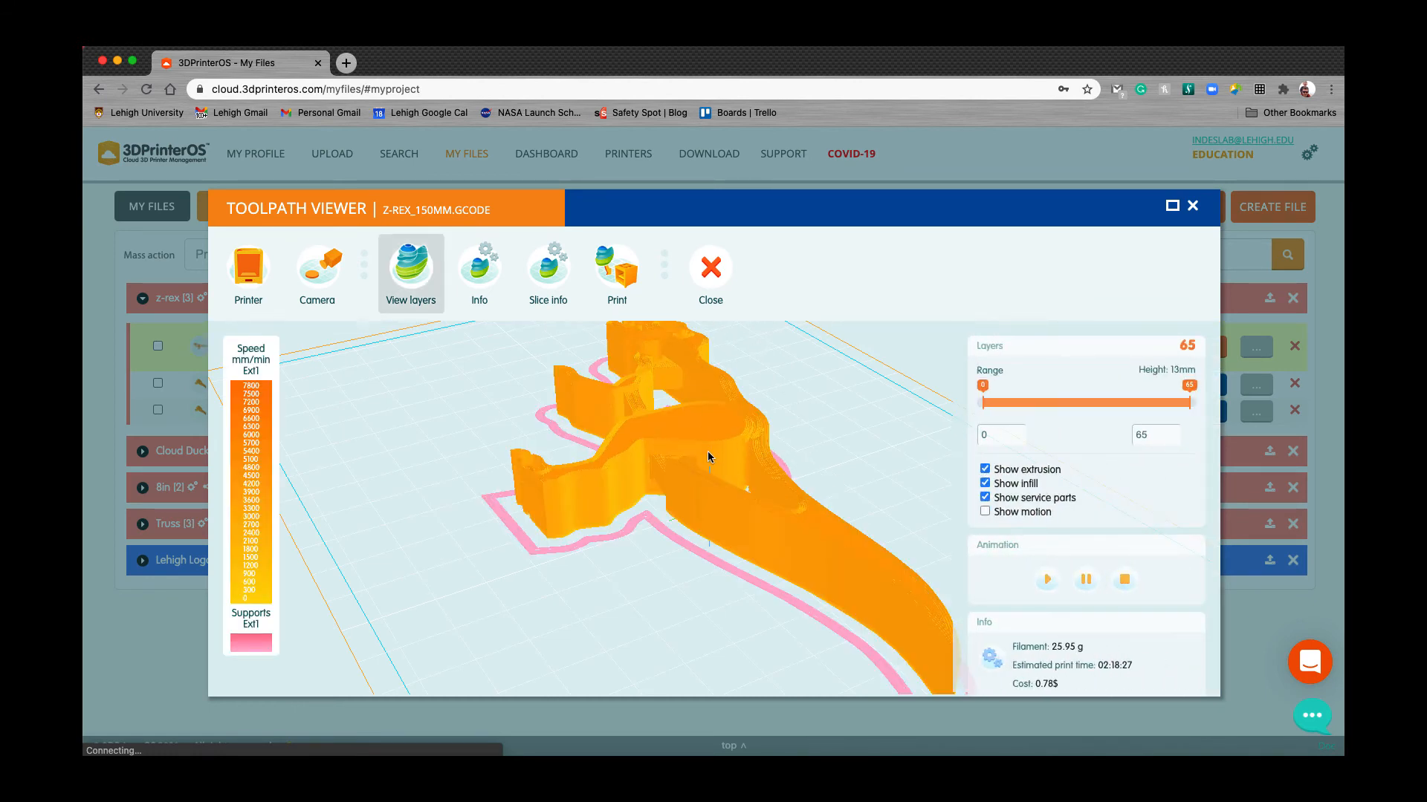
# View the sliced z-rex from above and limit the displayed layers to the range 0 to 49
pyautogui.moveTo(646, 484); pyautogui.dragTo(656, 598)
pyautogui.scroll(6, 765, 520)
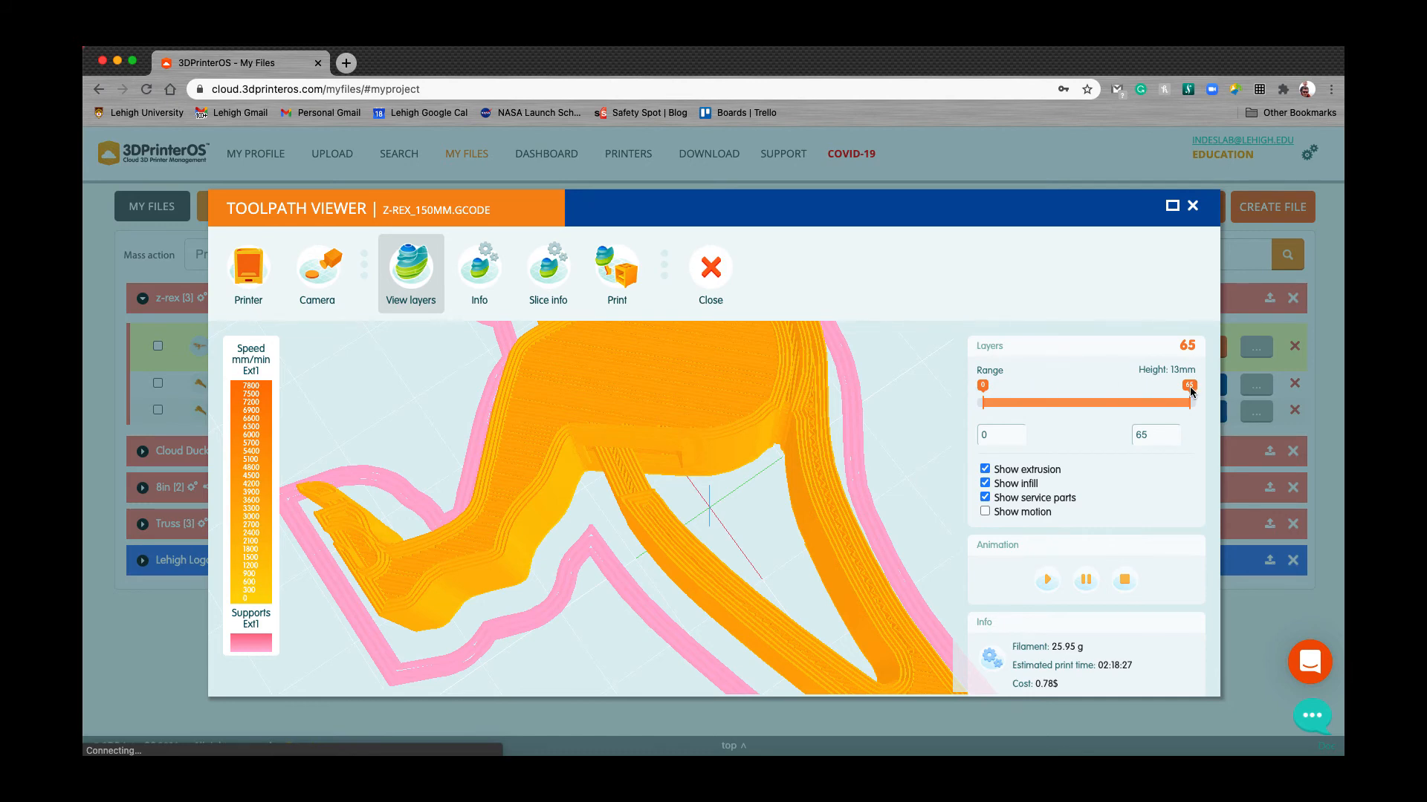
pyautogui.moveTo(1191, 392); pyautogui.dragTo(1139, 396)
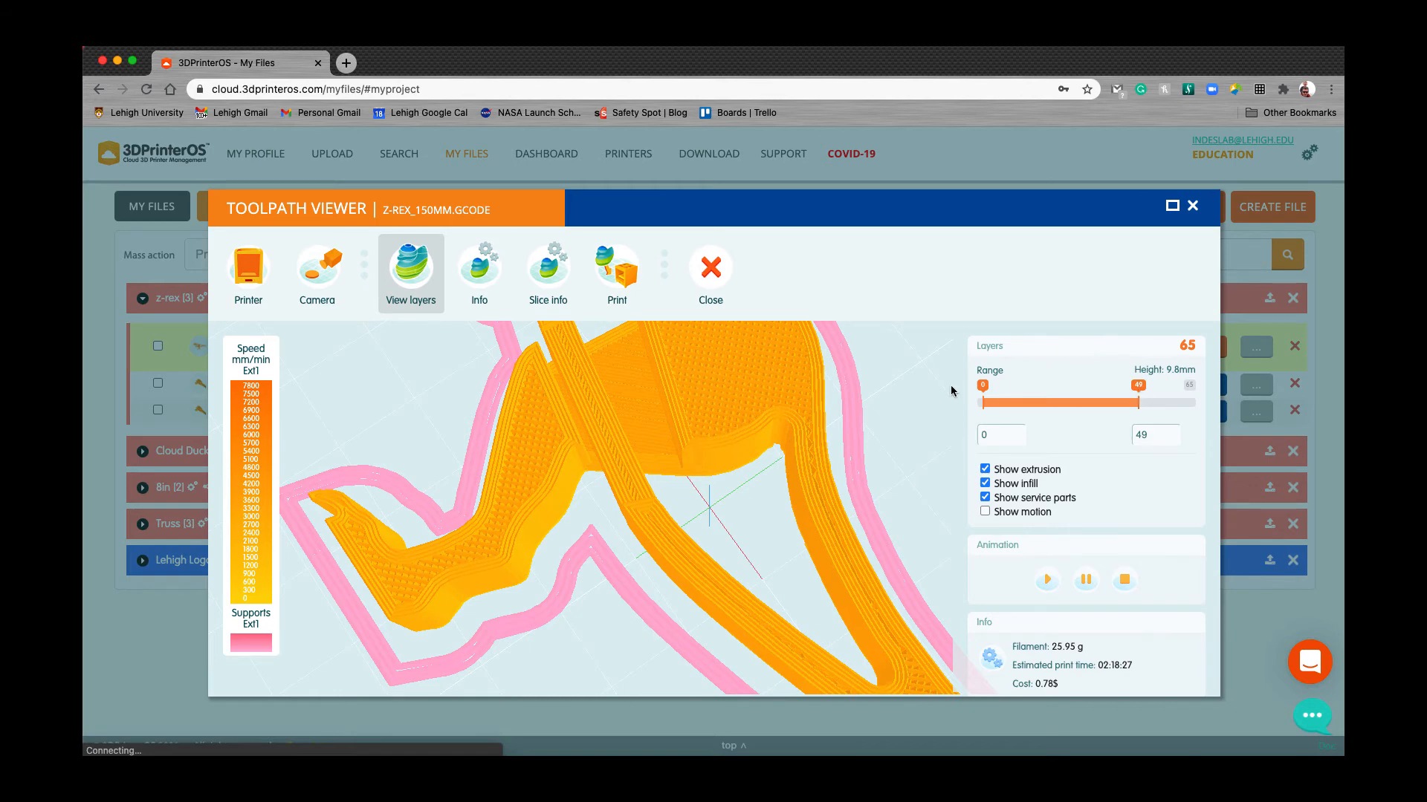
# Examine the infill pattern and shell lines inside the z-rex body at layer 49, close up and from farther away
pyautogui.moveTo(810, 431); pyautogui.dragTo(766, 443)
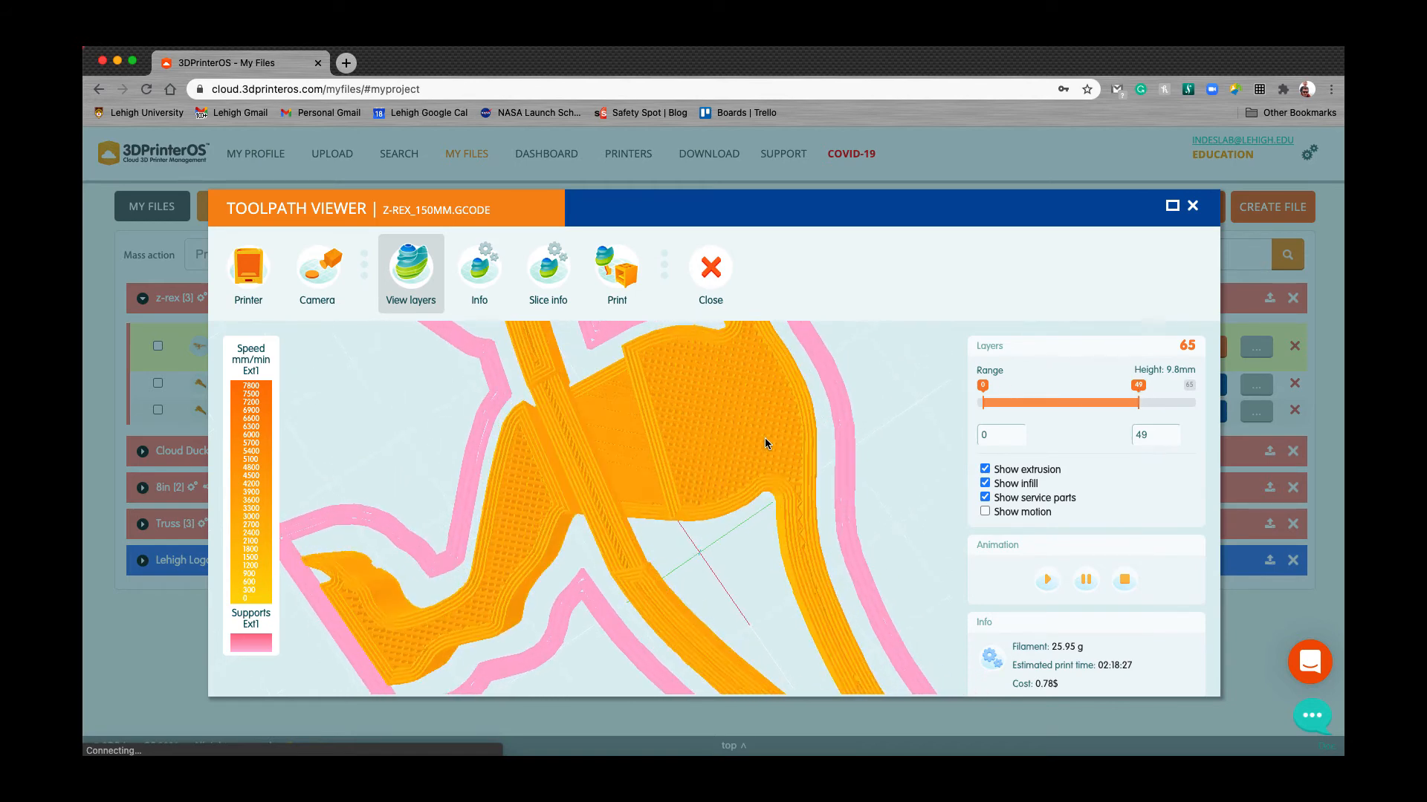
pyautogui.scroll(8, 767, 438)
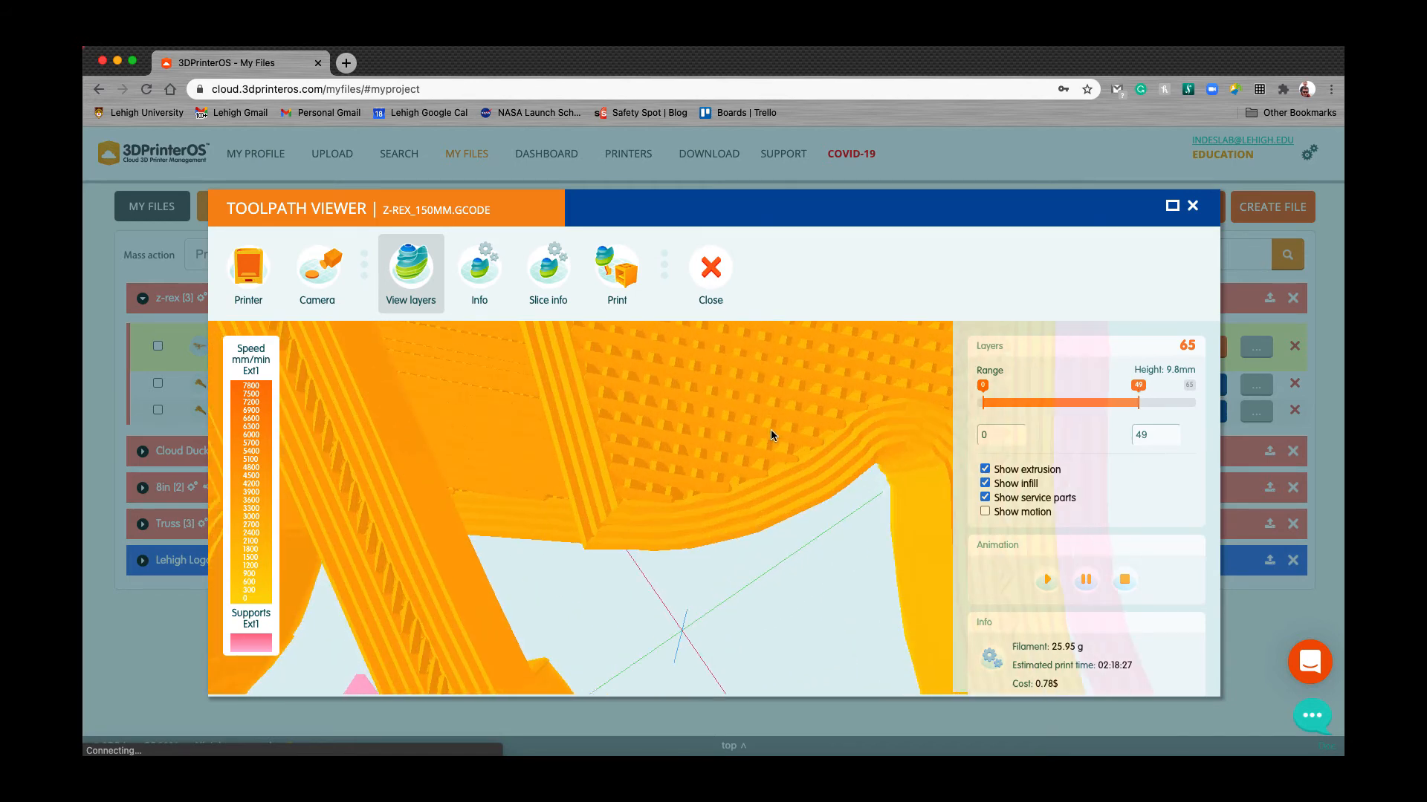
pyautogui.scroll(2, 771, 435)
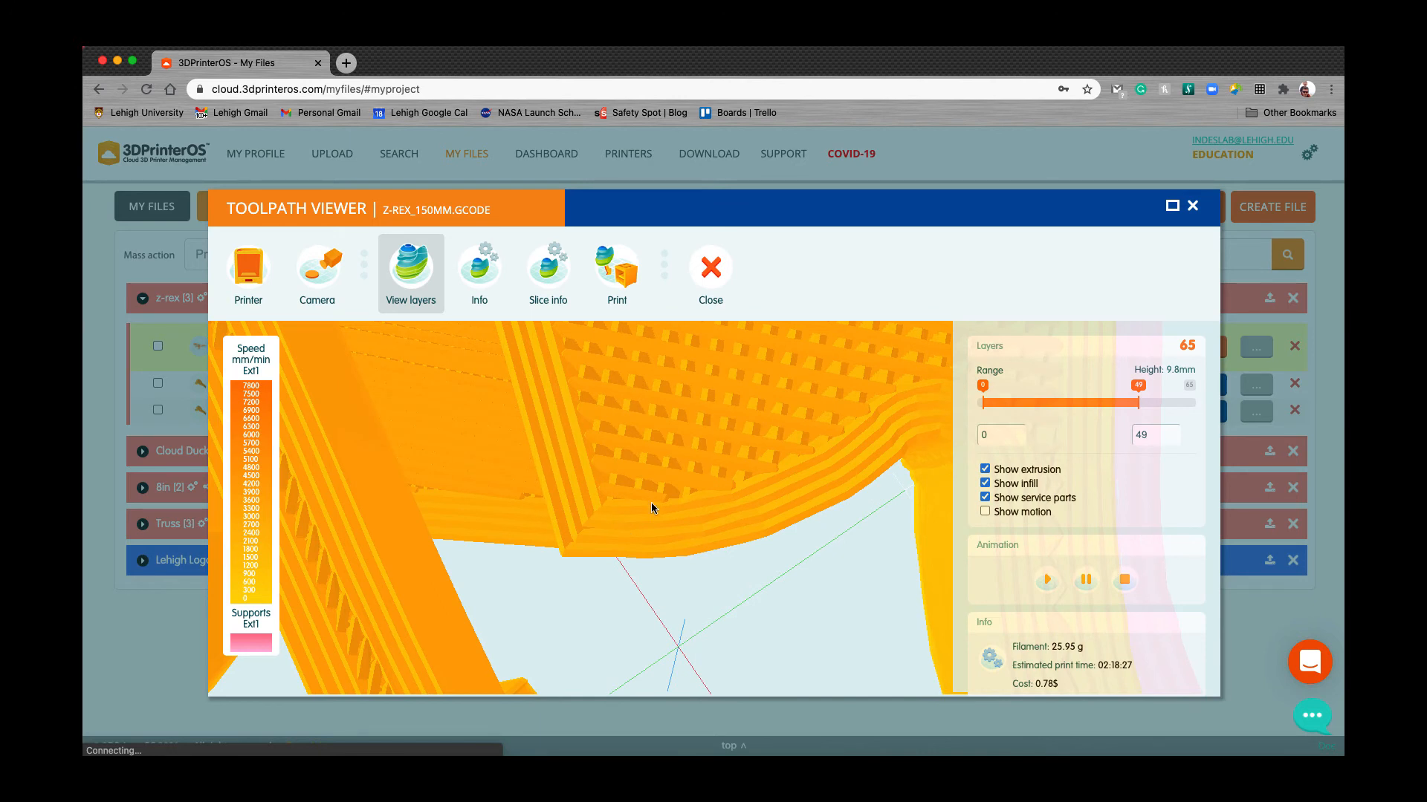
pyautogui.scroll(-5, 844, 478)
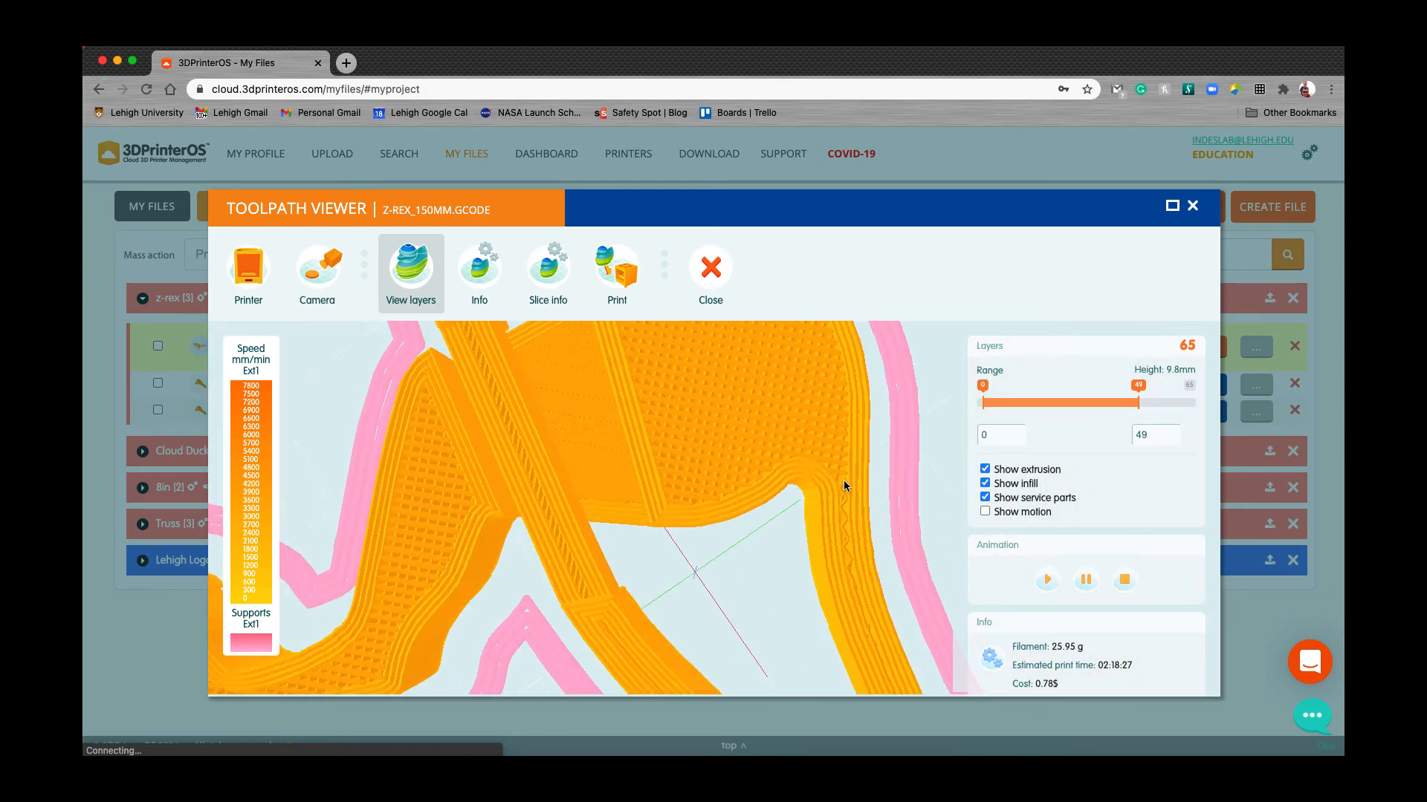
pyautogui.scroll(-4, 828, 592)
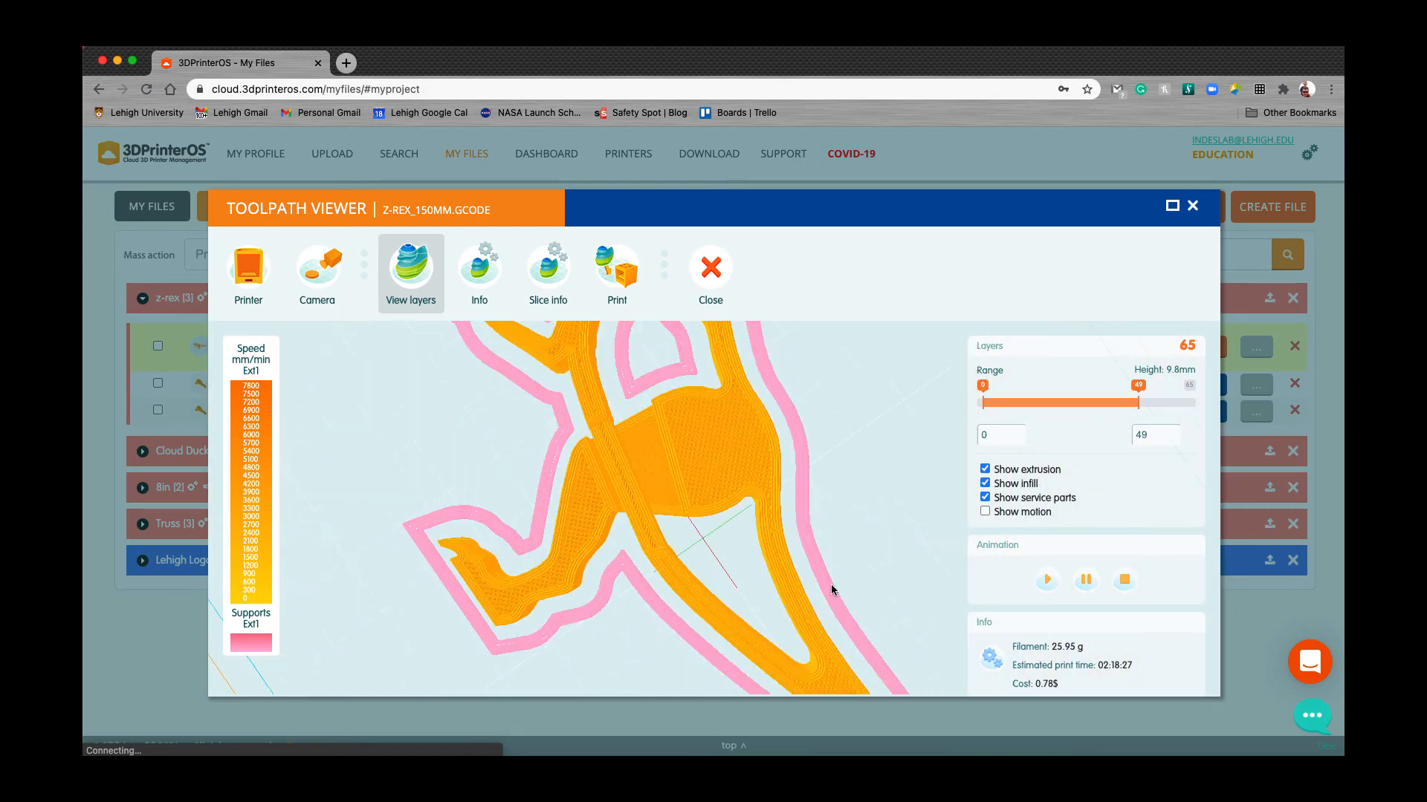
pyautogui.scroll(3, 815, 641)
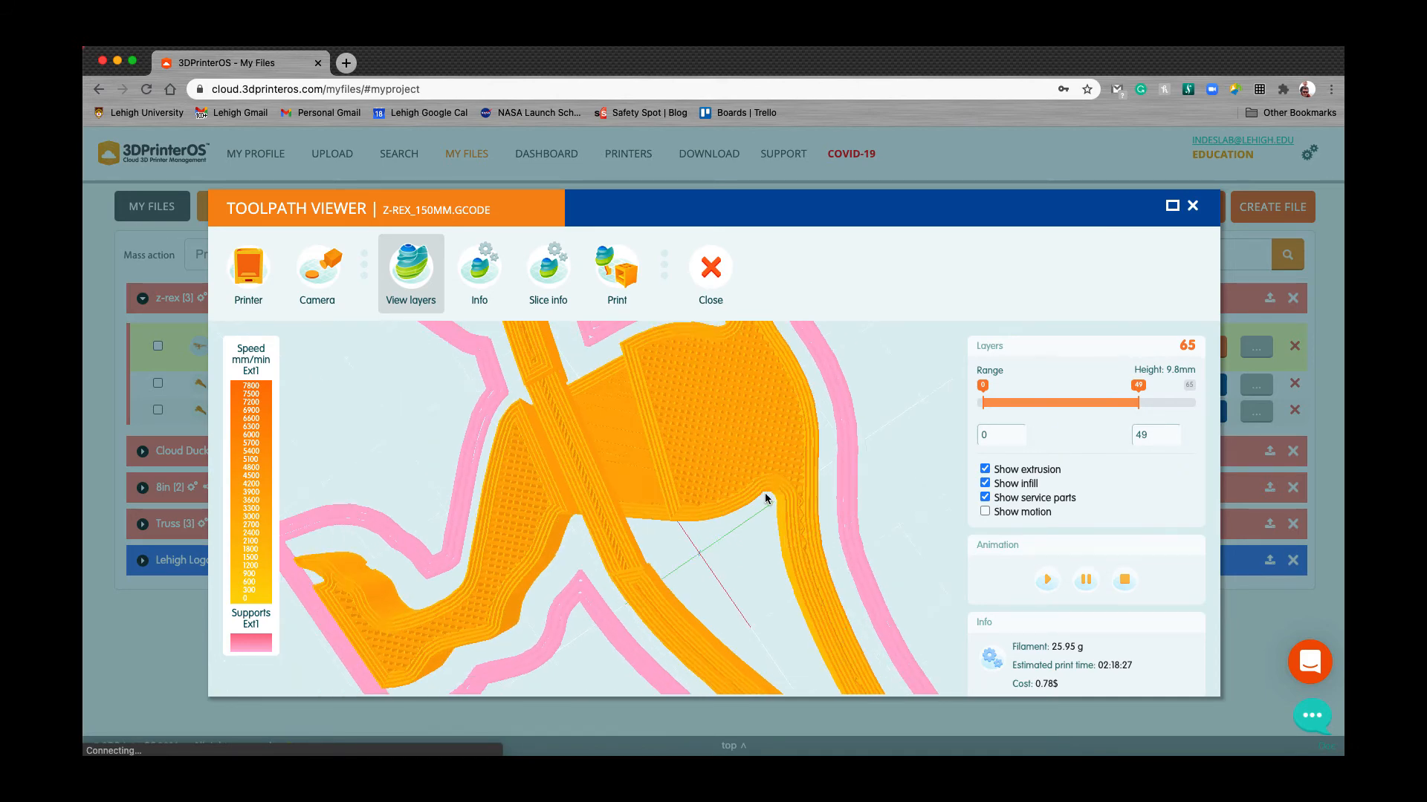
pyautogui.scroll(1, 765, 451)
pyautogui.scroll(1, 766, 449)
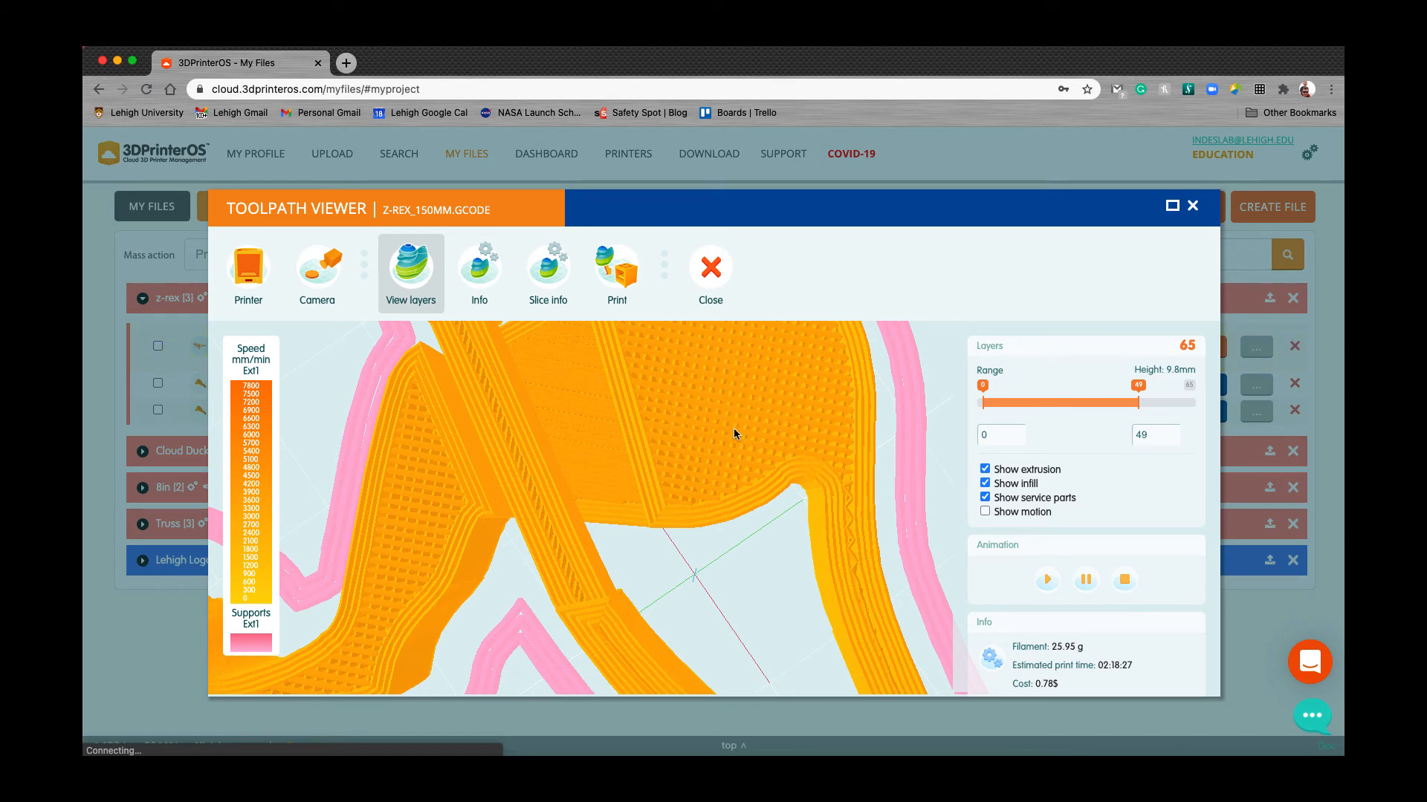
pyautogui.scroll(4, 751, 409)
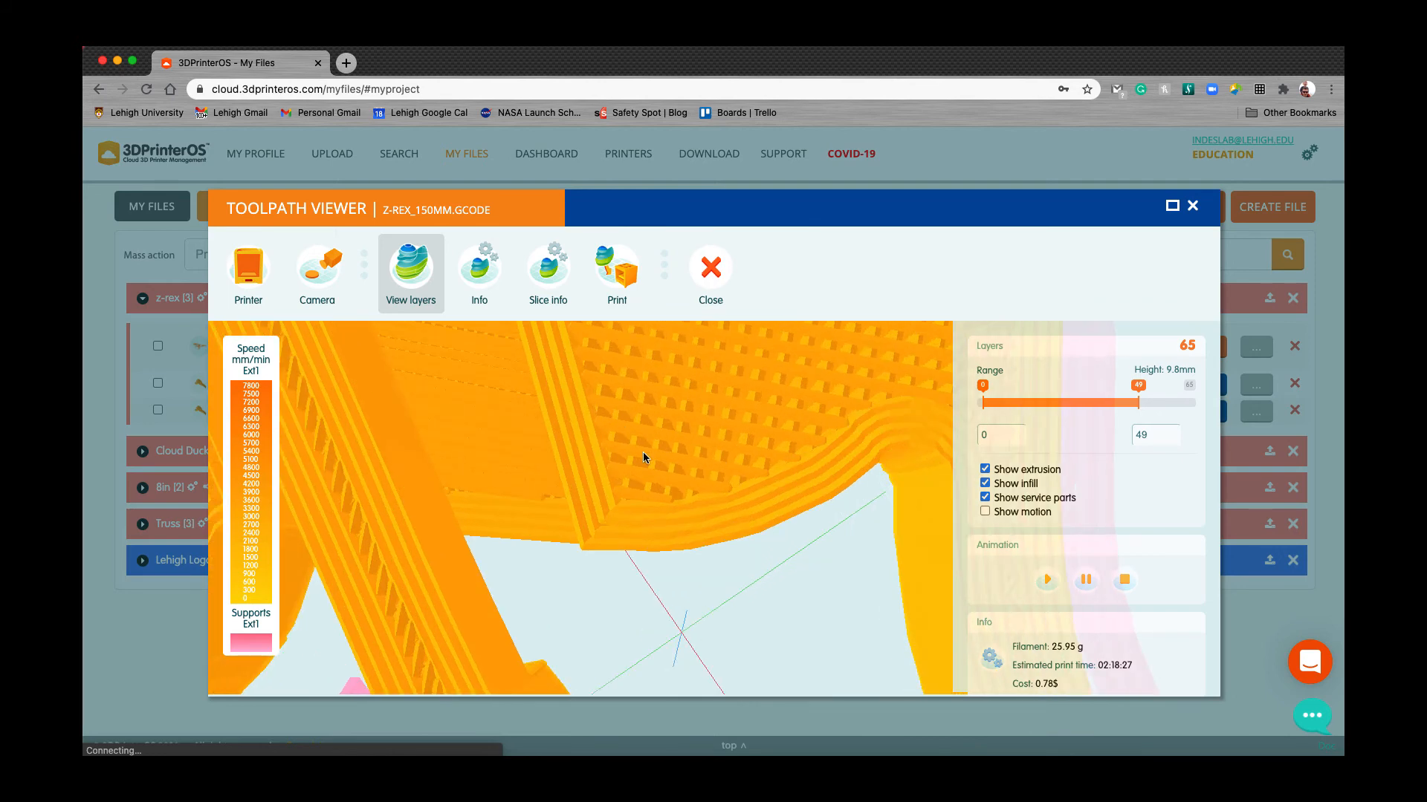
pyautogui.scroll(-4, 684, 463)
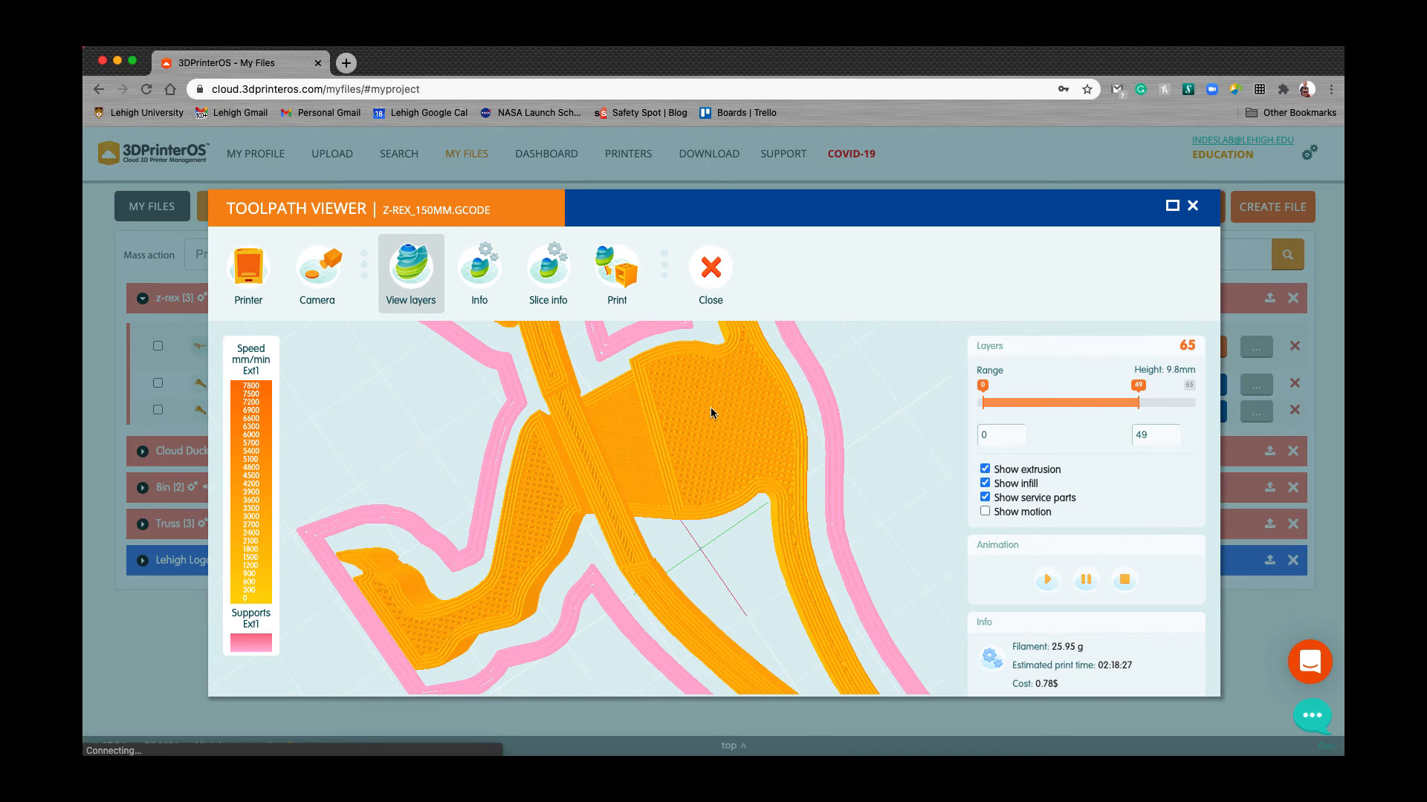
pyautogui.scroll(-2, 710, 414)
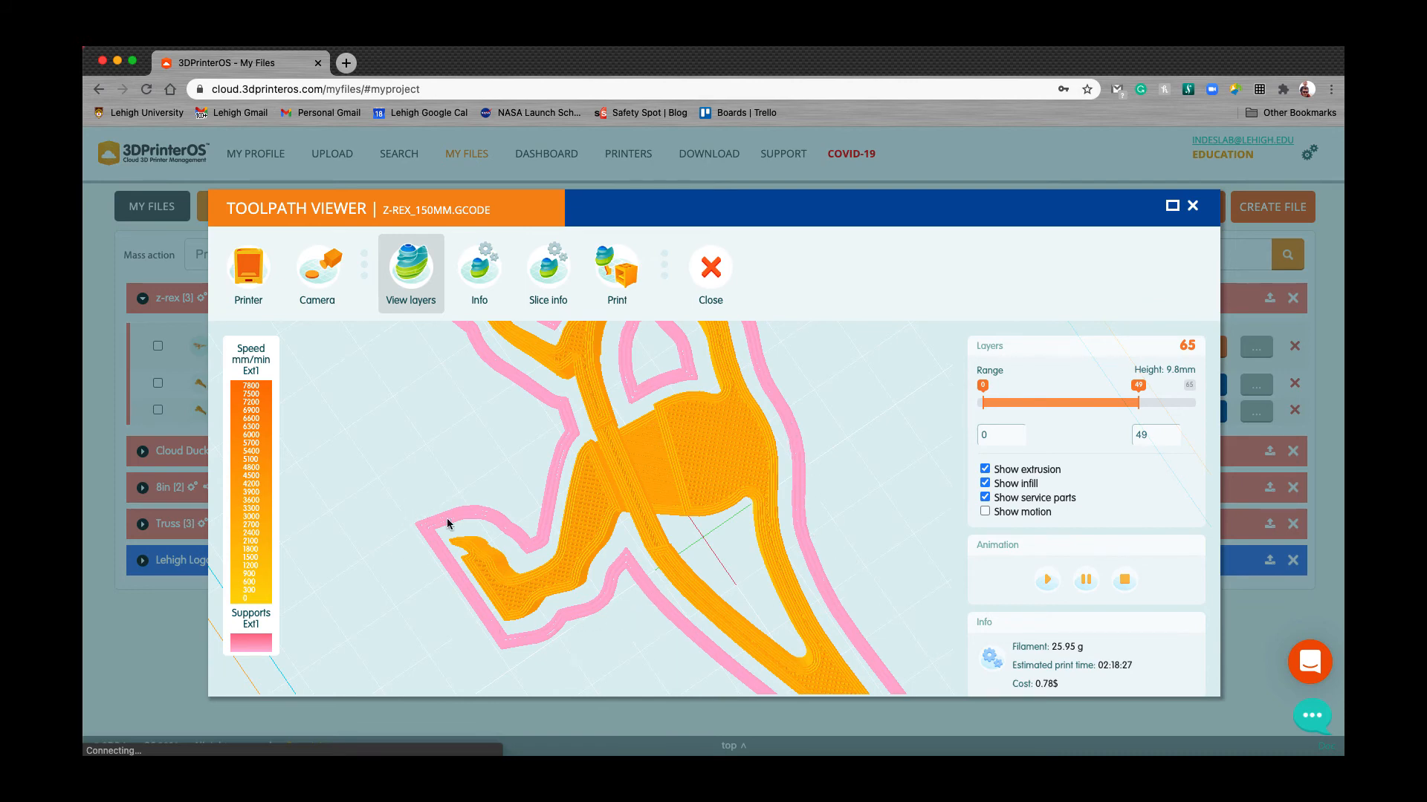
# Limit the displayed layers to the range 0 to 1 and view the start of the z-rex print from above
pyautogui.scroll(-2, 605, 407)
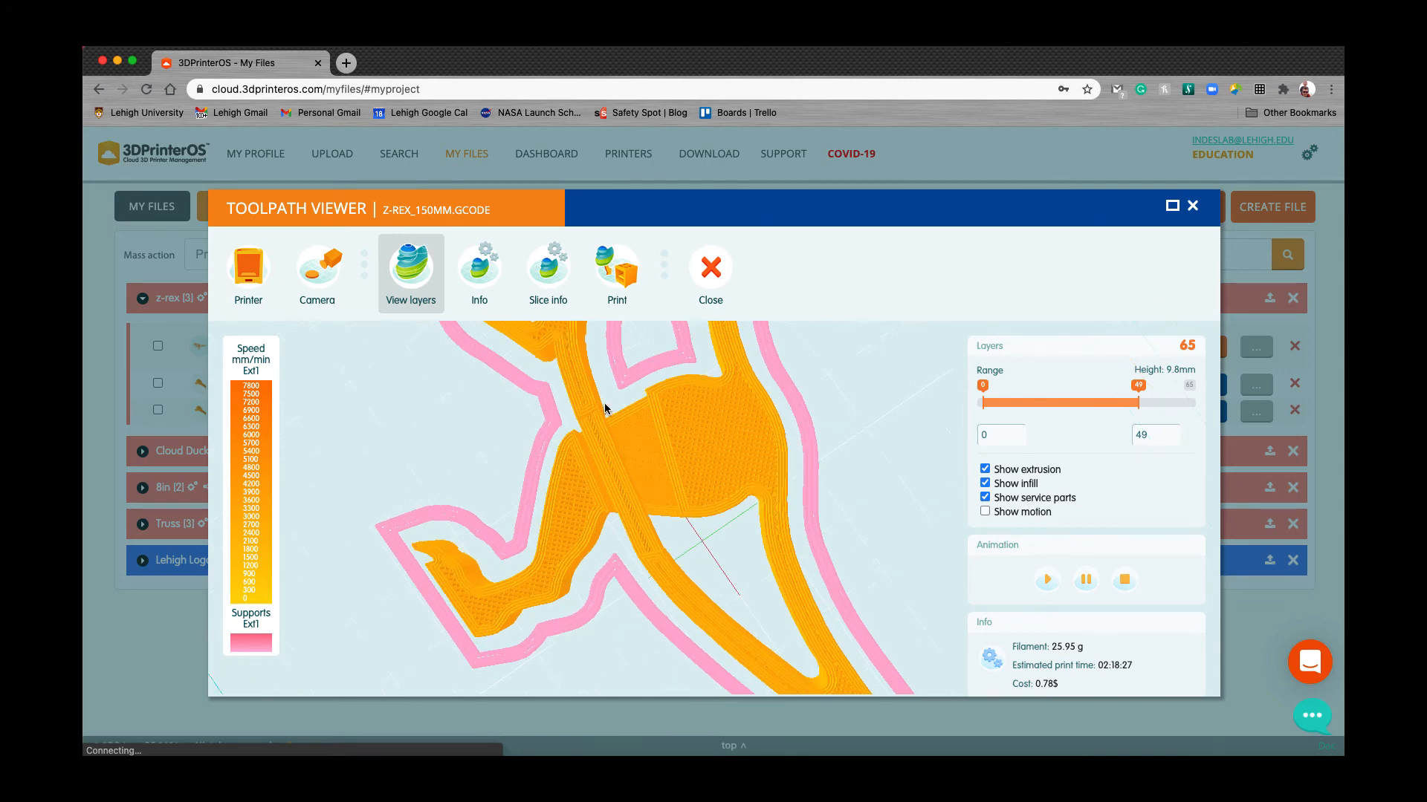
pyautogui.scroll(-2, 605, 408)
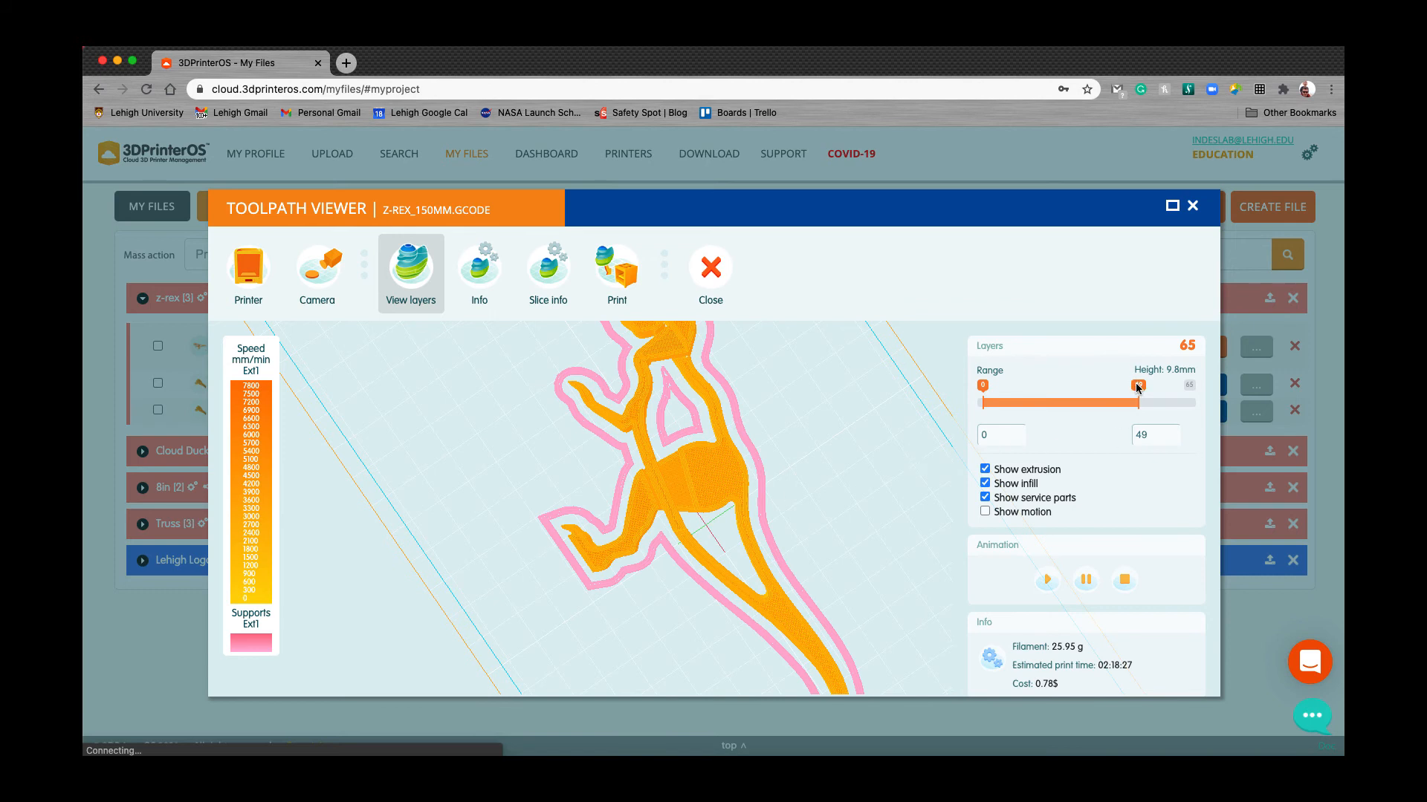
pyautogui.moveTo(1136, 388); pyautogui.dragTo(985, 390)
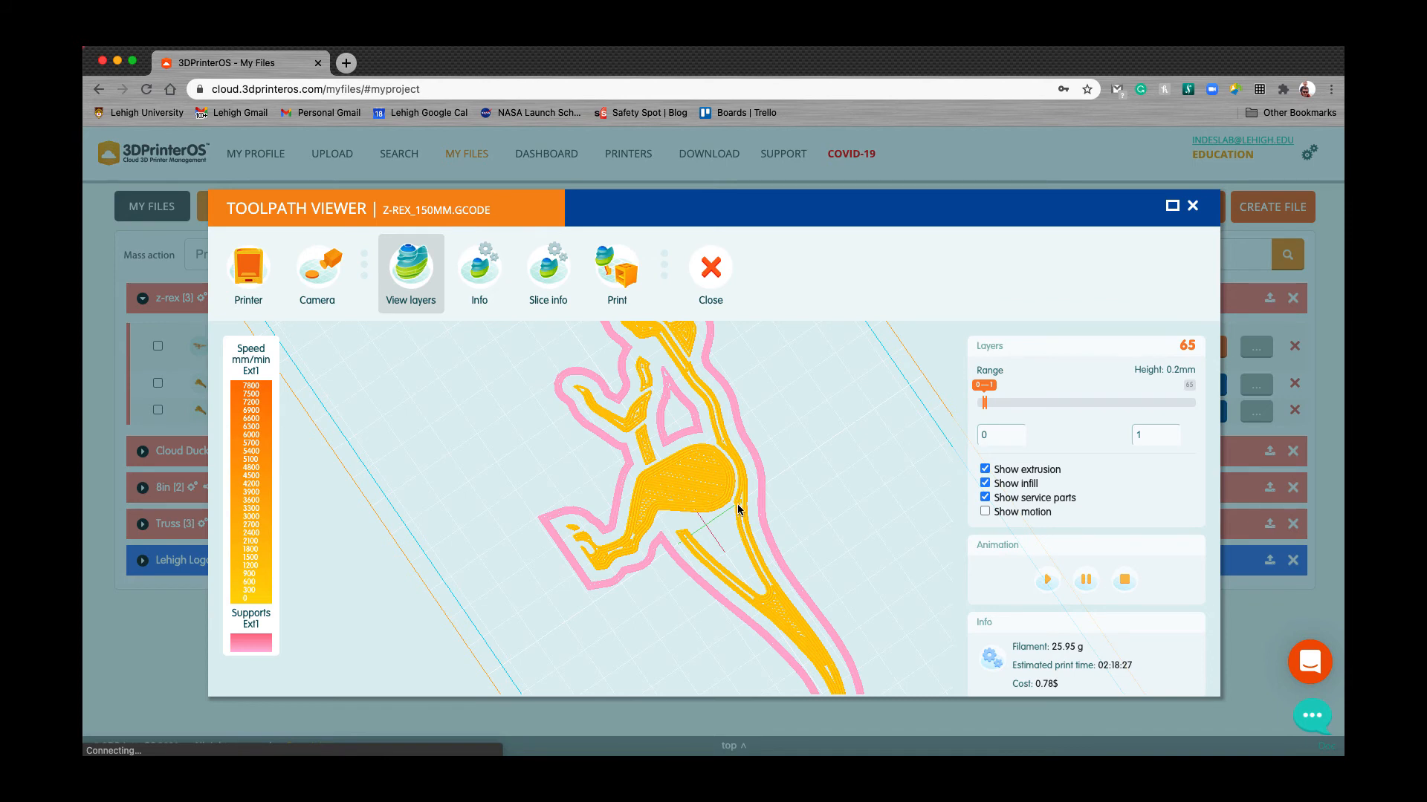
# Restore the displayed layers to the range 0 to 65, view the whole z-rex at an angle and close the toolpath viewer
pyautogui.moveTo(987, 385); pyautogui.dragTo(1202, 397)
pyautogui.moveTo(890, 440); pyautogui.dragTo(837, 404)
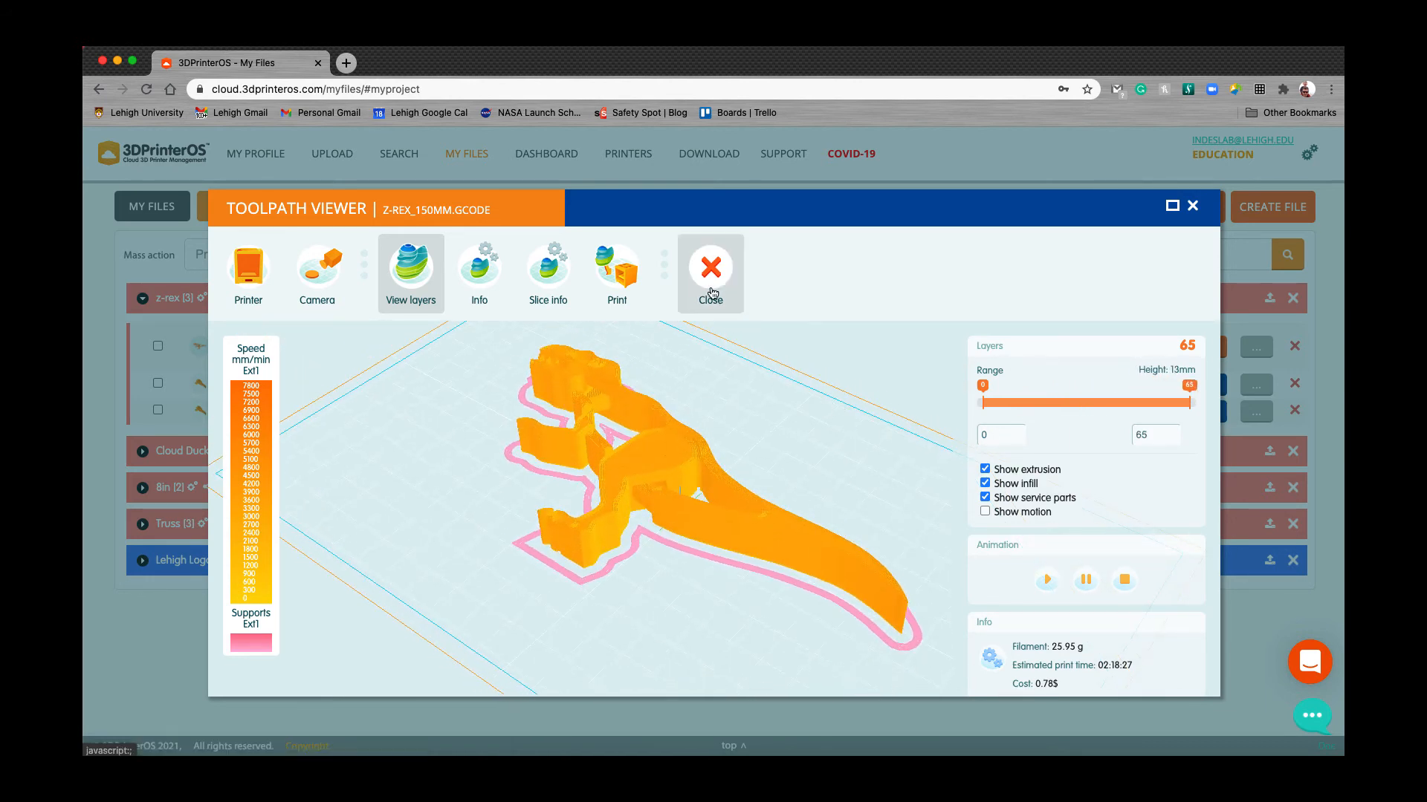
pyautogui.click(704, 269)
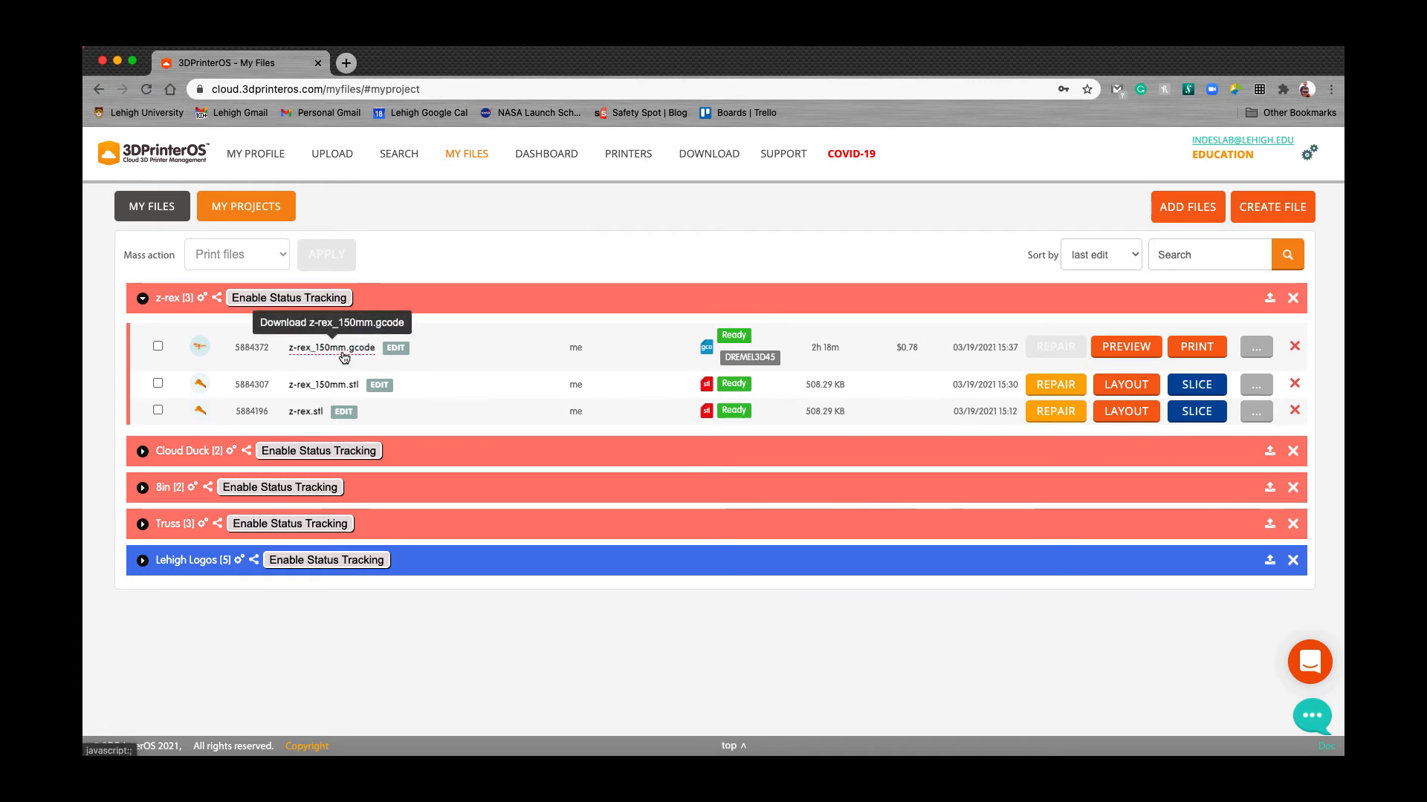
# Start a print of z-rex_150mm.gcode to open its printer selection
pyautogui.click(349, 349)
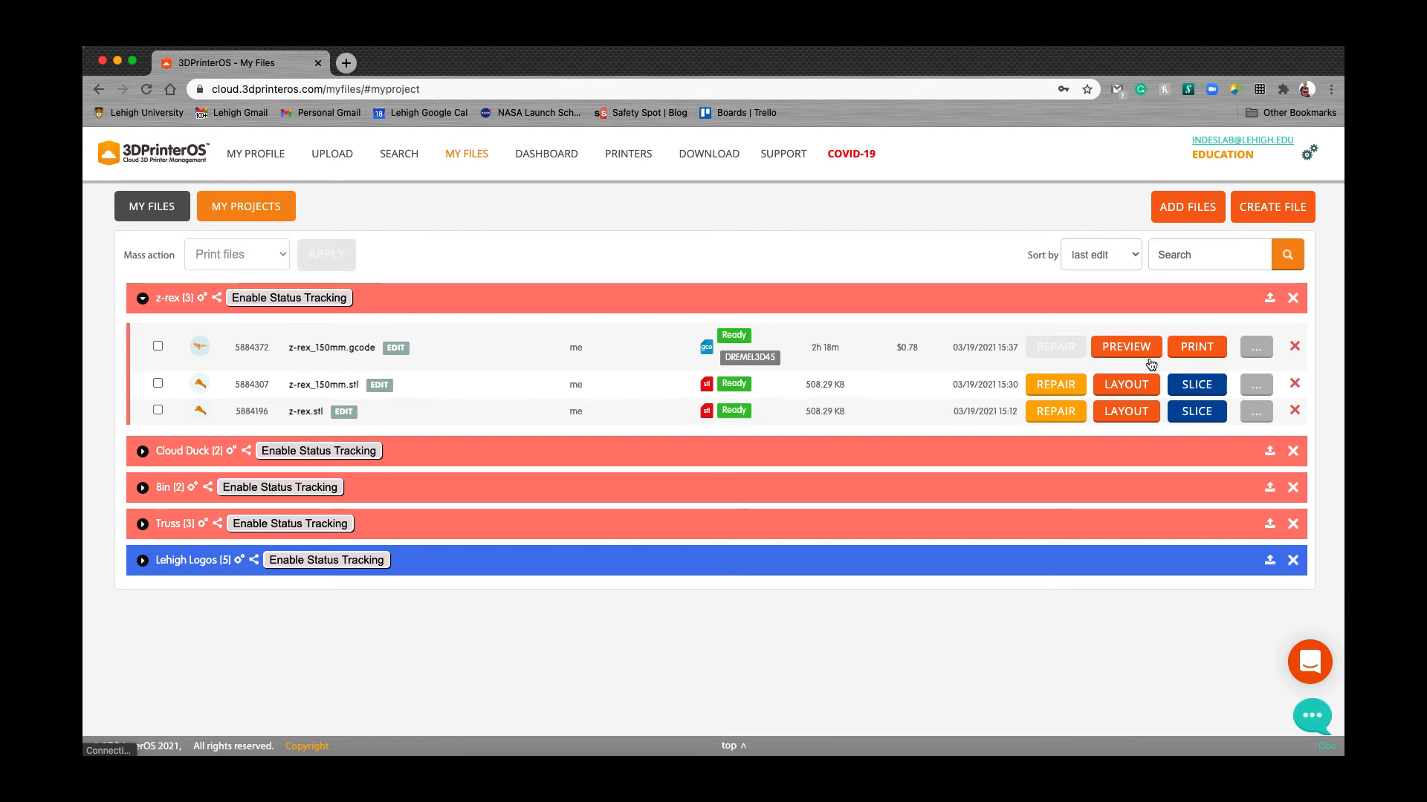
pyautogui.click(1189, 347)
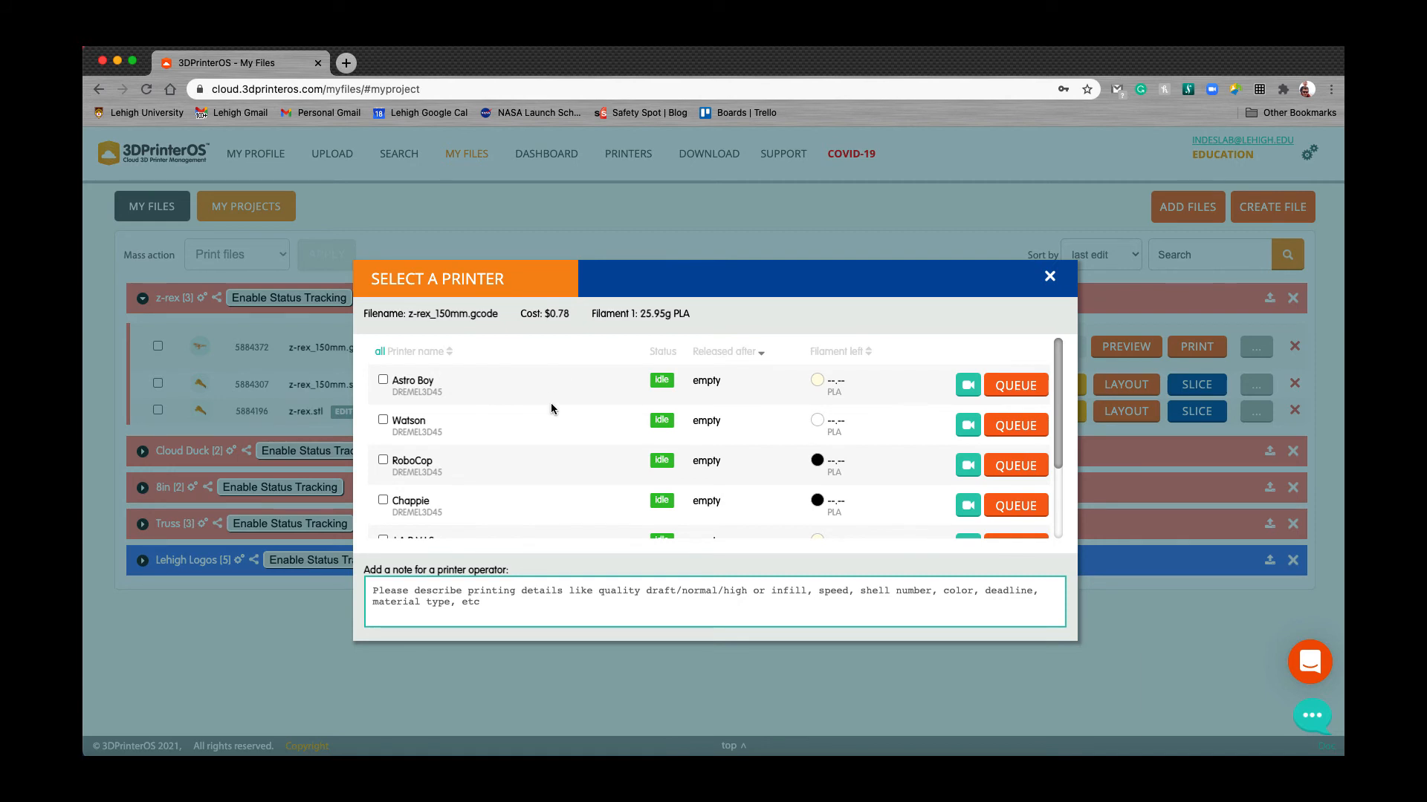
# Look through the full list of compatible Dremel 3D45 printers, checking each one's name, status and queue
pyautogui.scroll(-1, 560, 419)
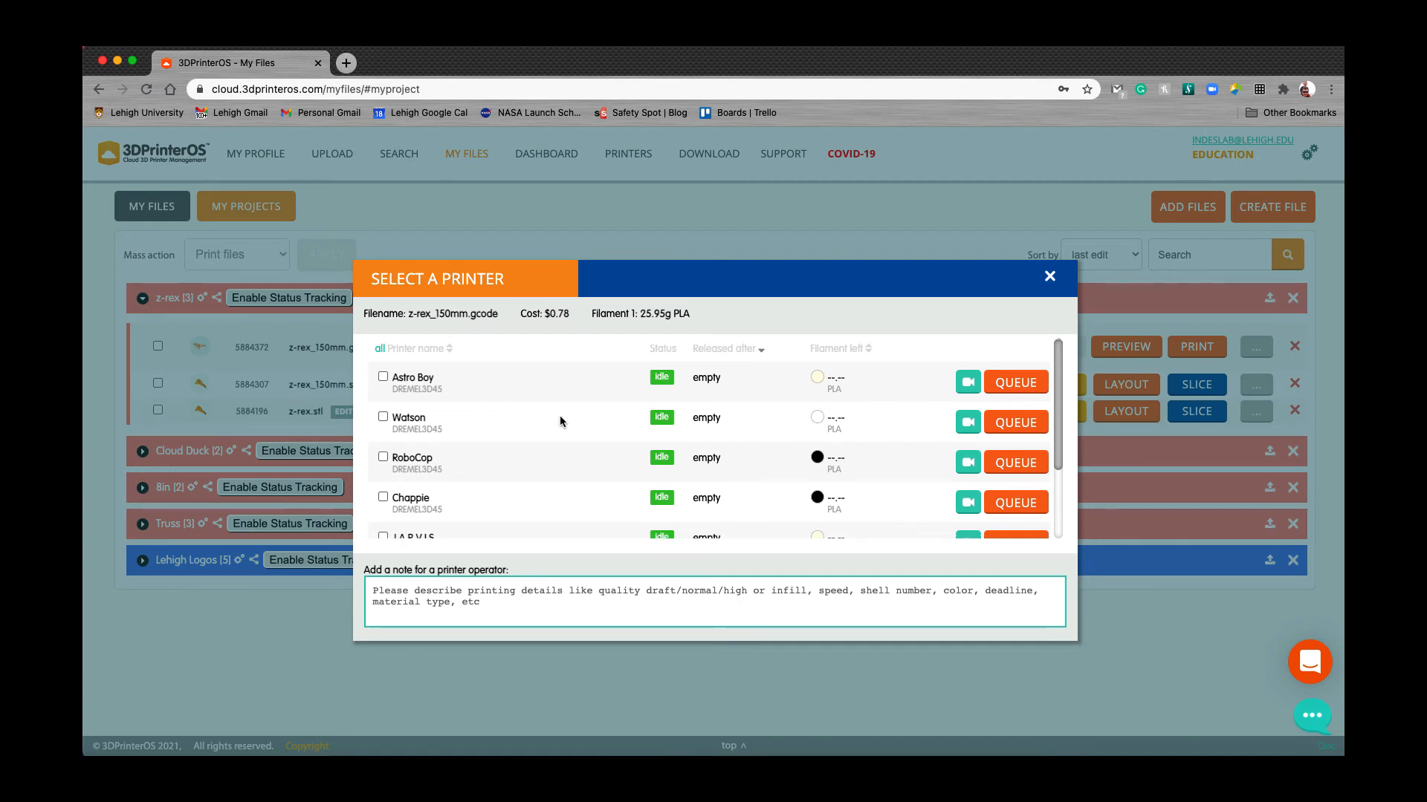
pyautogui.scroll(-3, 560, 420)
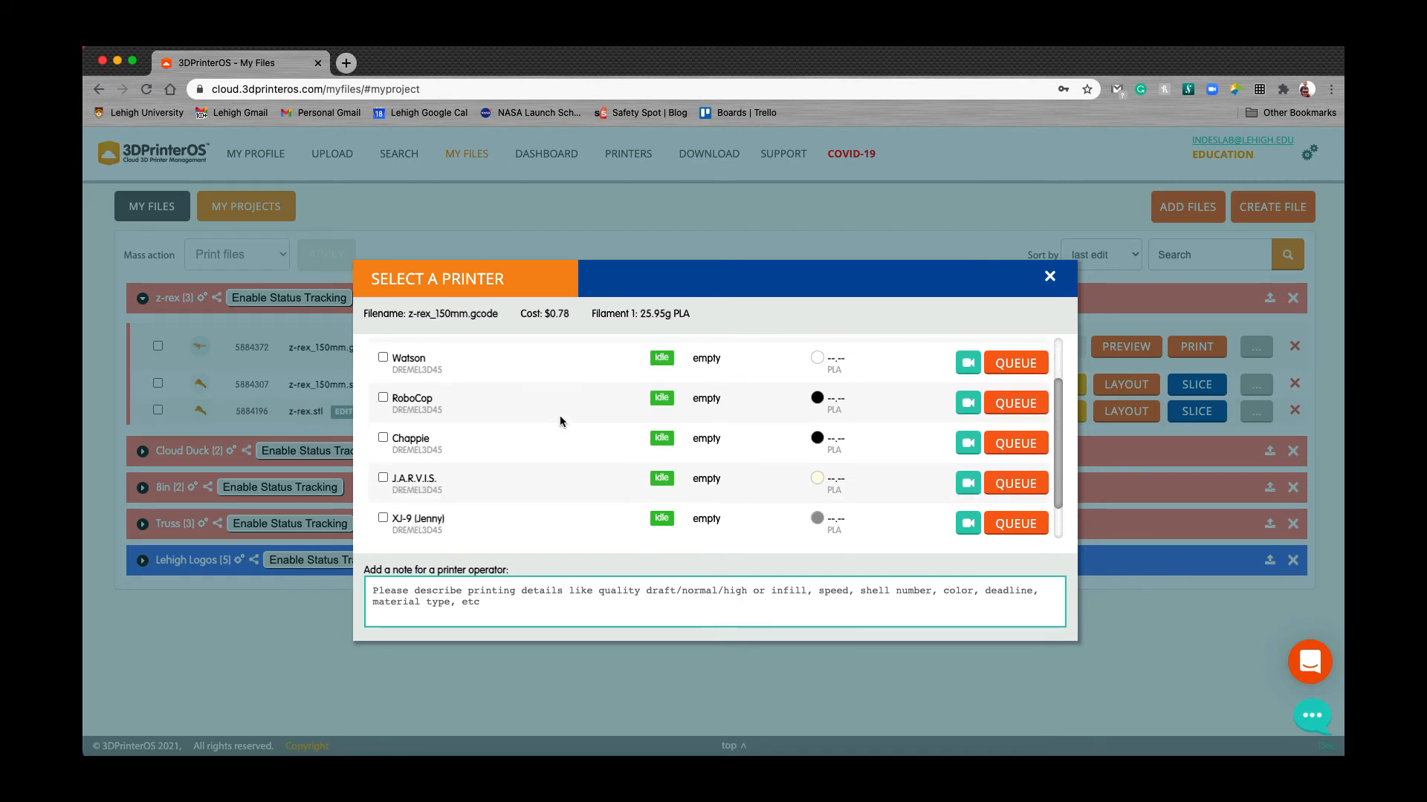
pyautogui.scroll(-1, 559, 422)
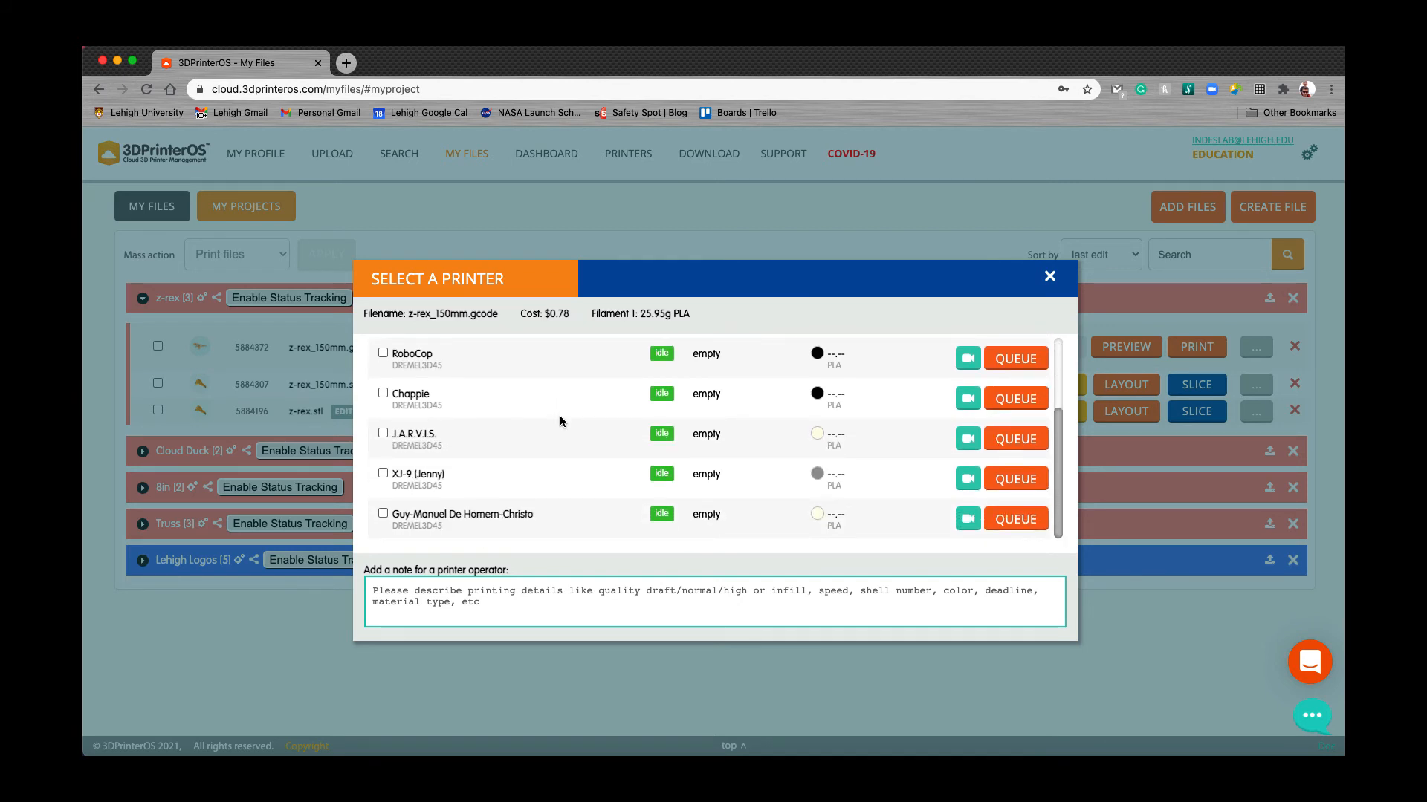
pyautogui.scroll(5, 559, 421)
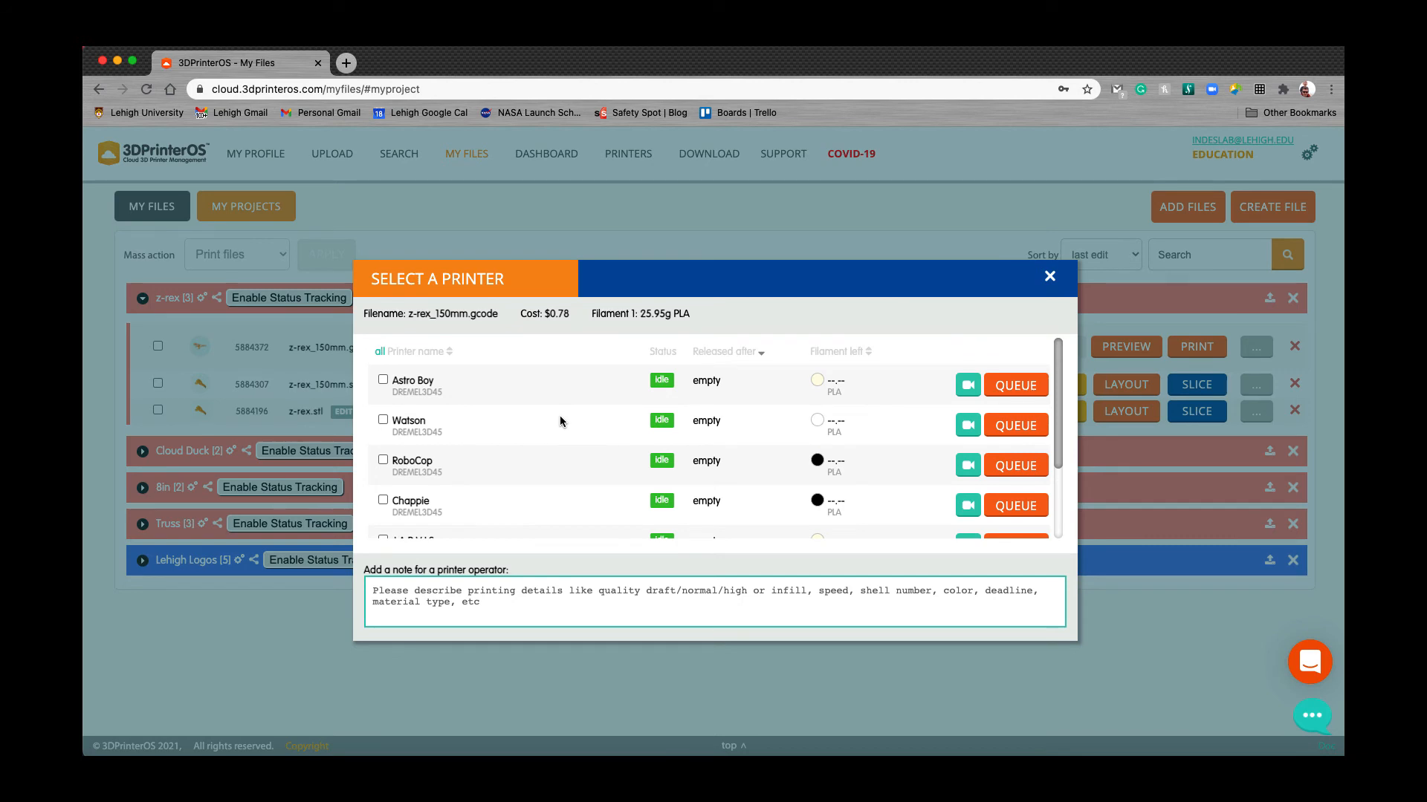
pyautogui.scroll(-1, 559, 416)
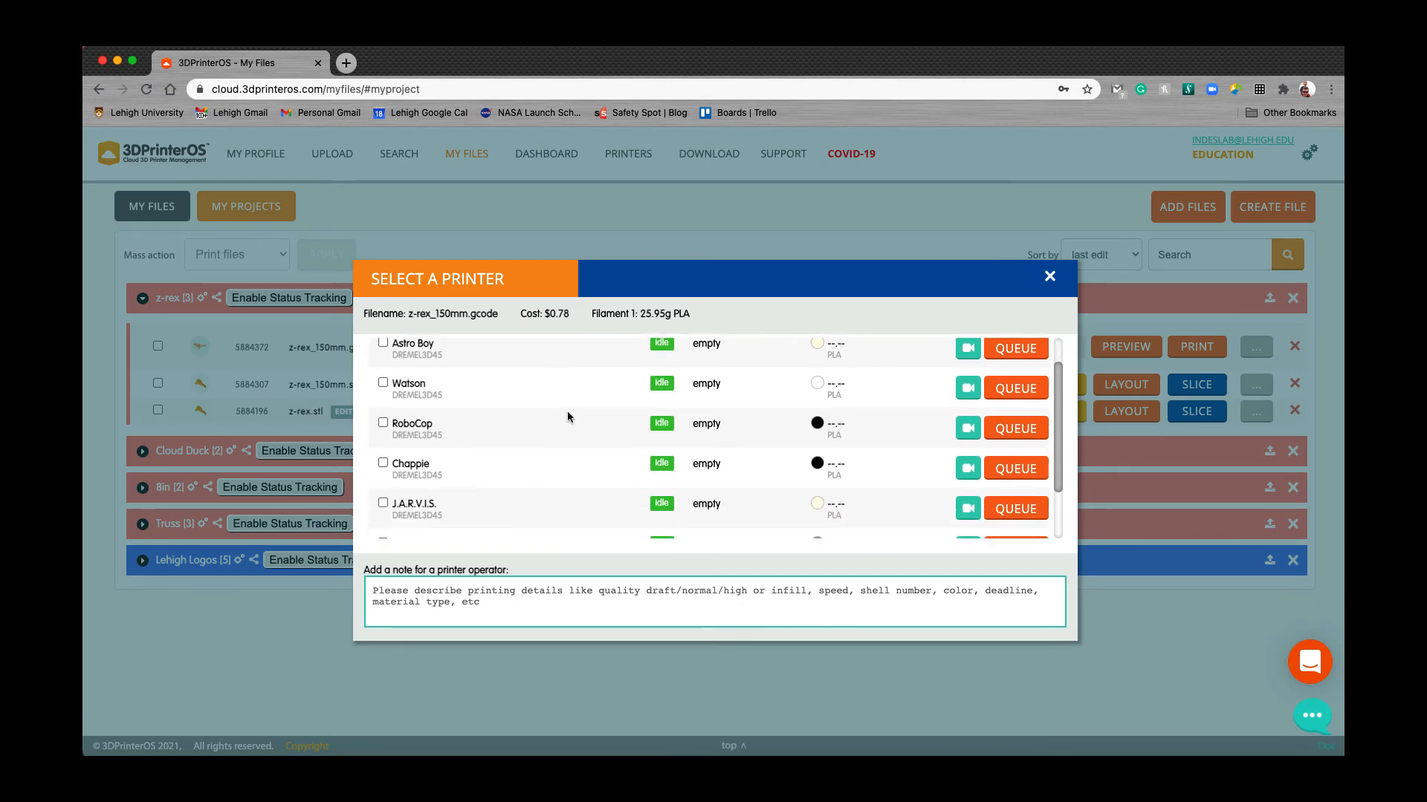
pyautogui.scroll(1, 567, 411)
pyautogui.scroll(-3, 452, 464)
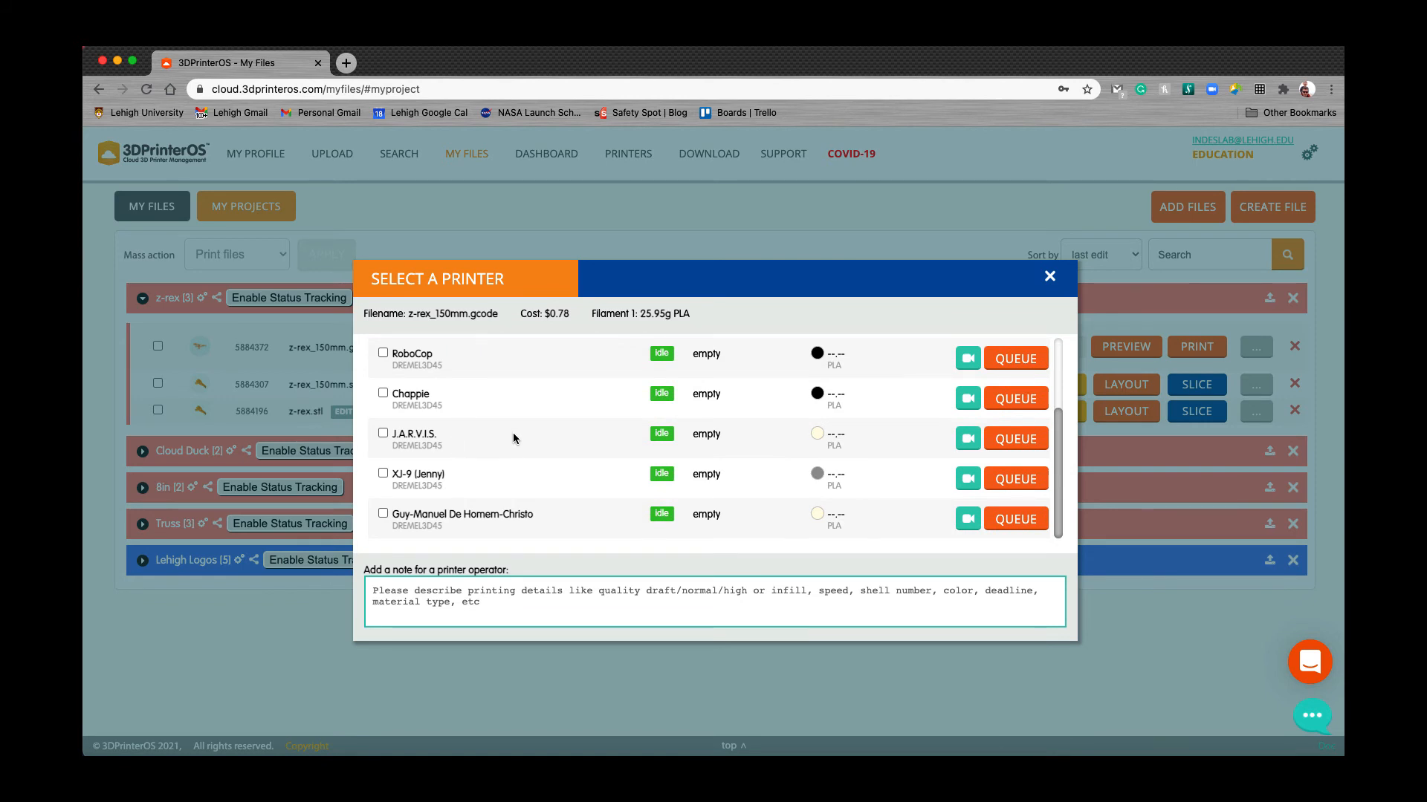
pyautogui.scroll(1, 513, 433)
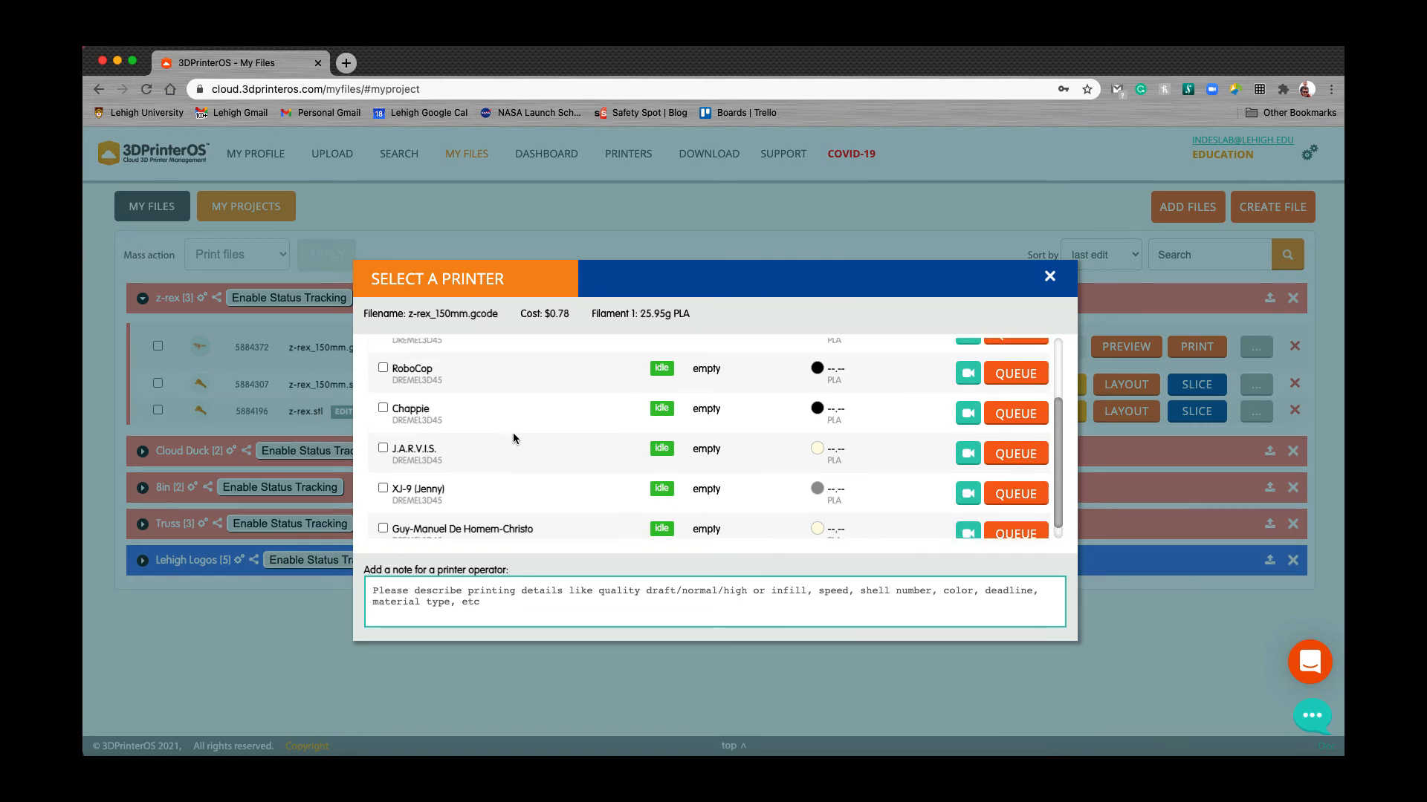
pyautogui.scroll(3, 513, 437)
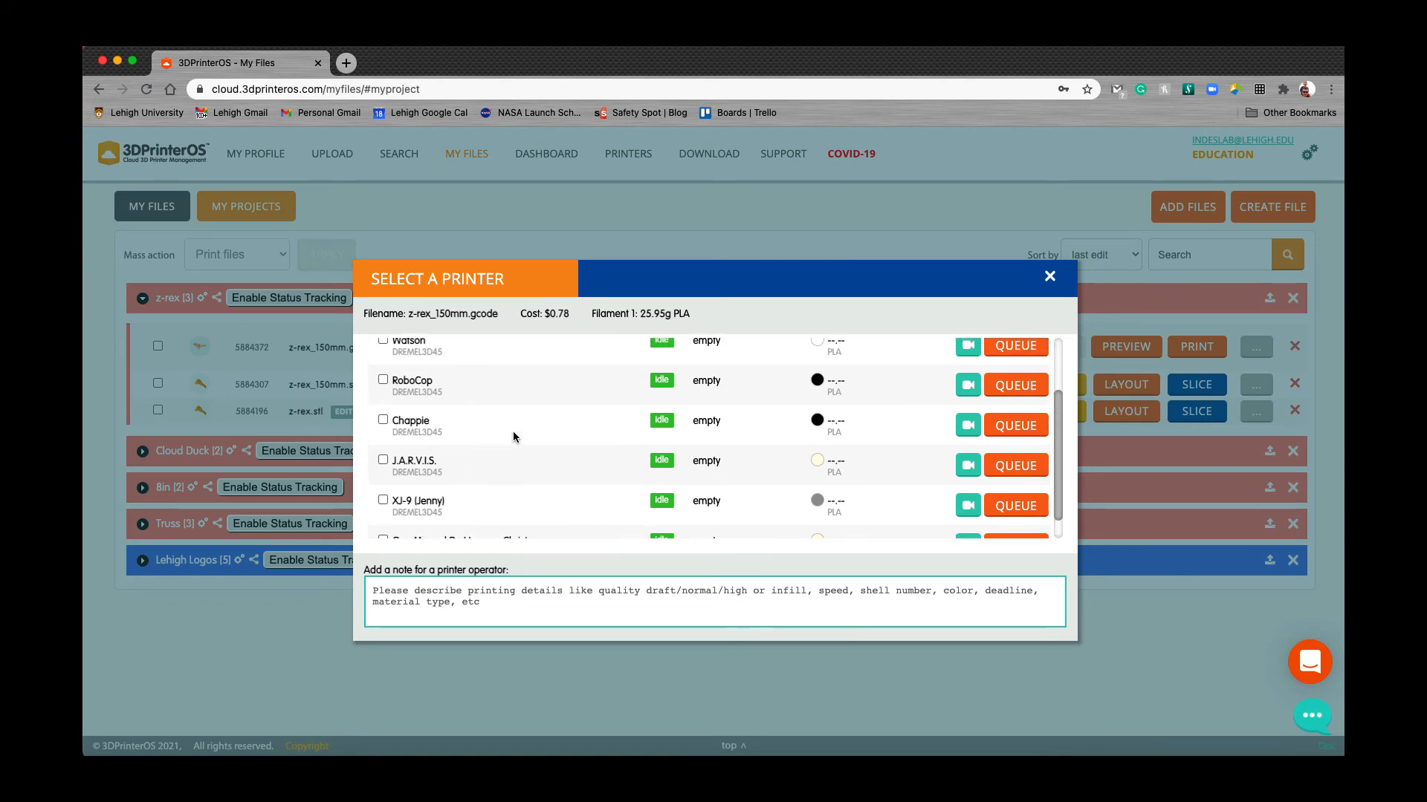
pyautogui.scroll(-3, 650, 457)
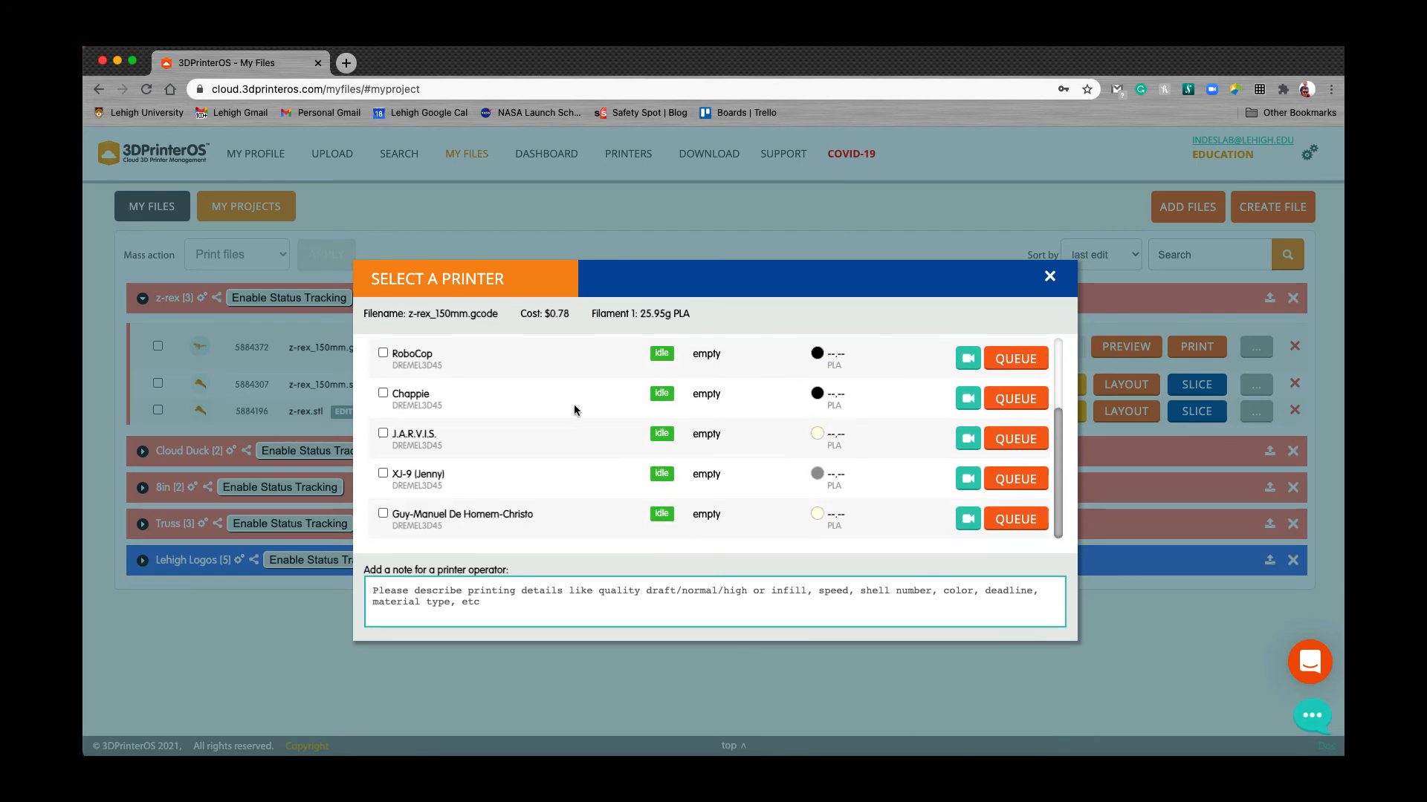
pyautogui.scroll(1, 573, 410)
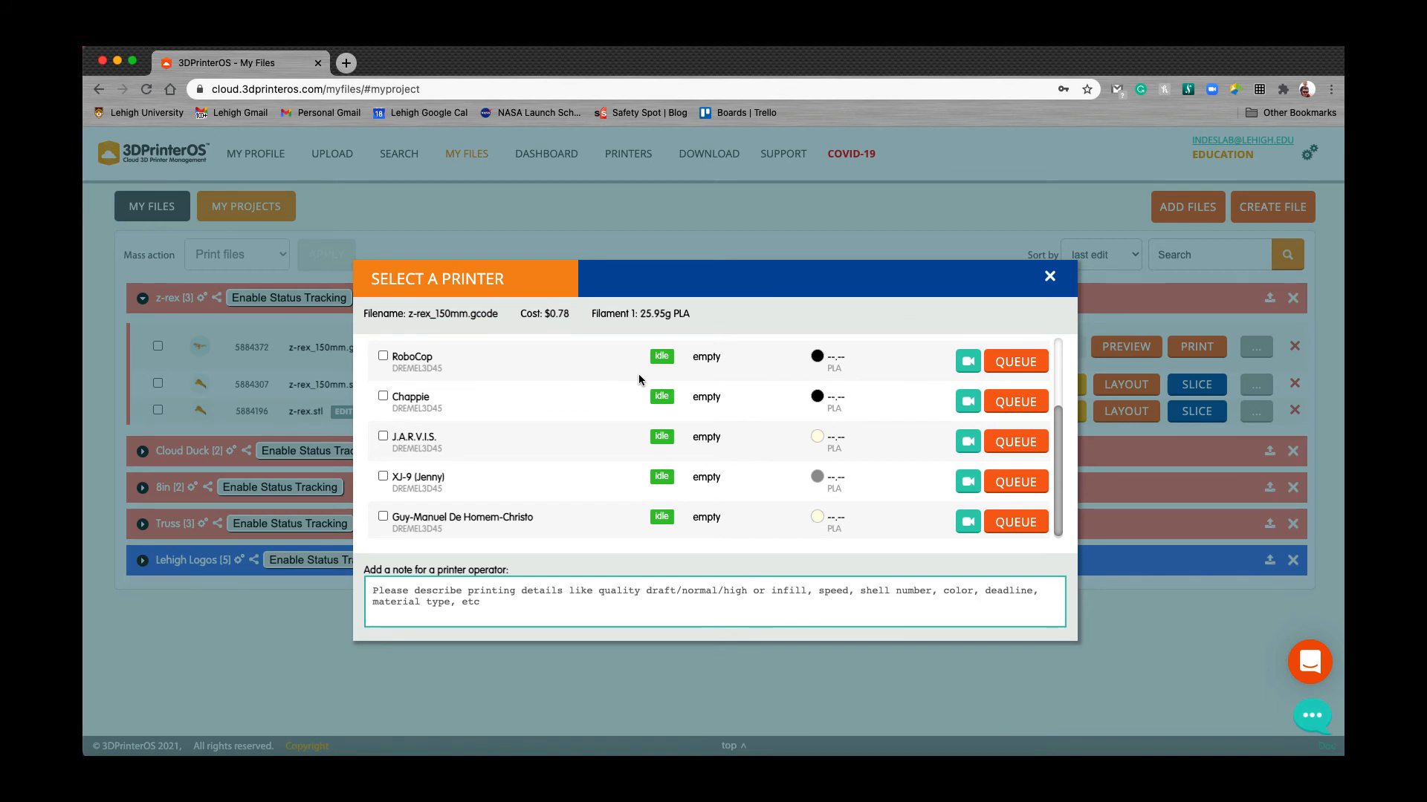
pyautogui.scroll(1, 636, 375)
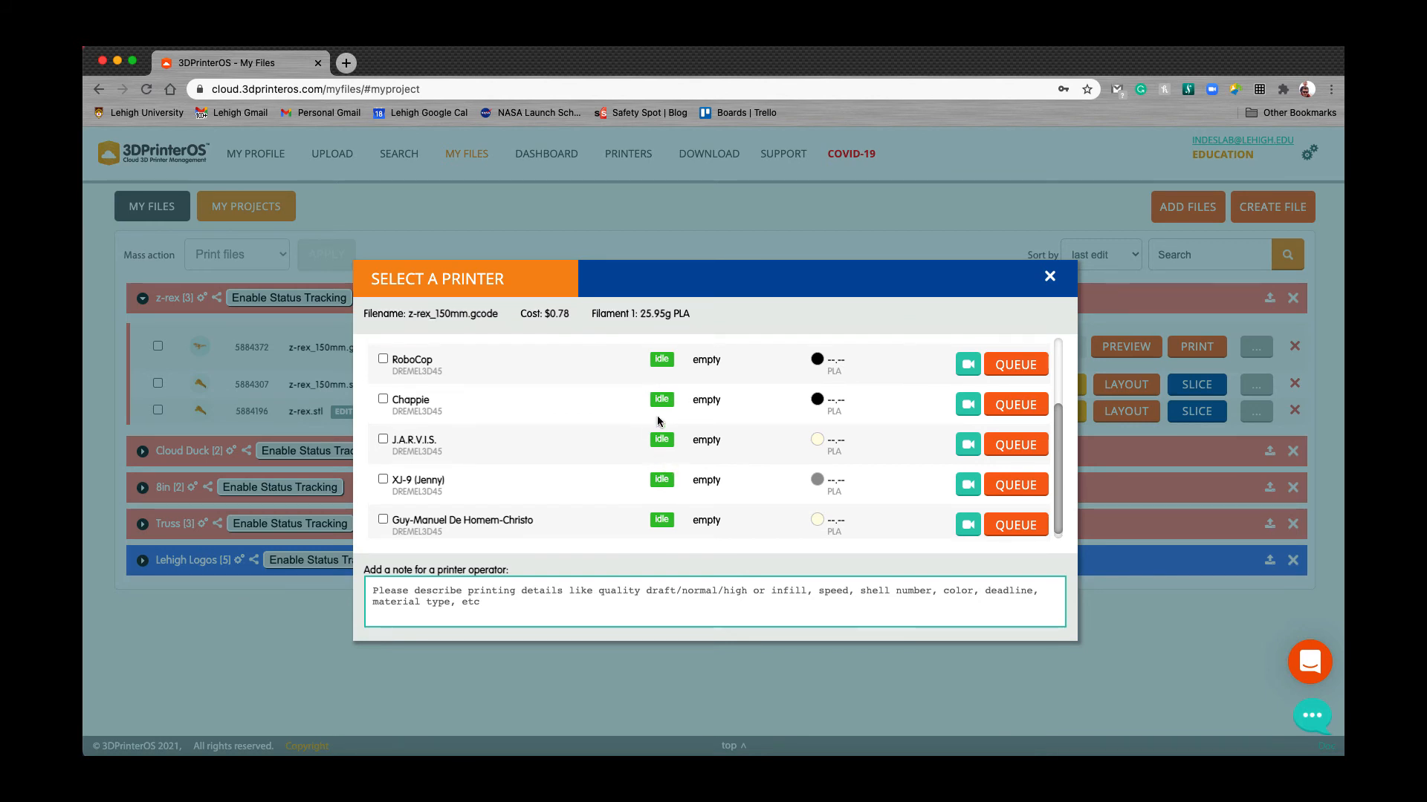
pyautogui.scroll(1, 602, 416)
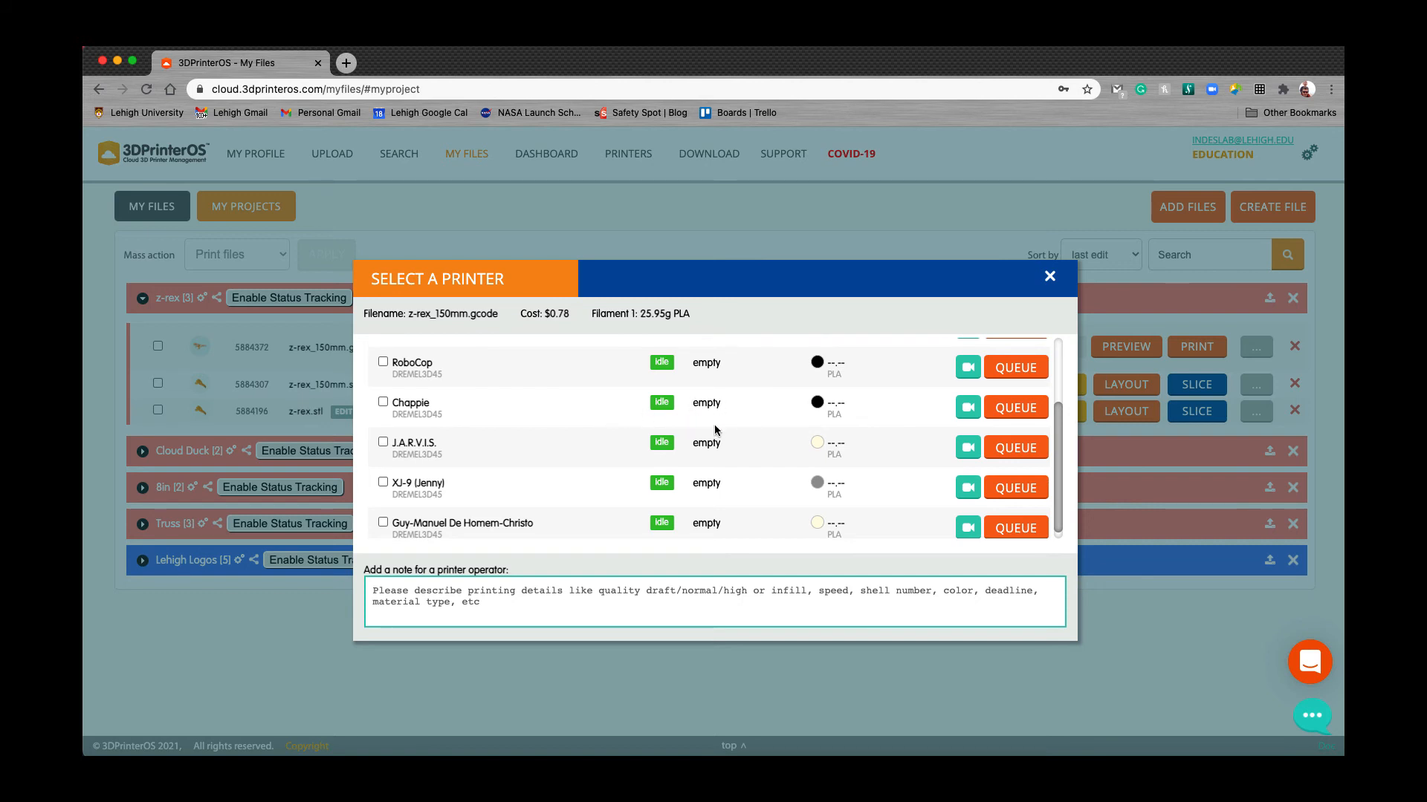
pyautogui.scroll(3, 710, 412)
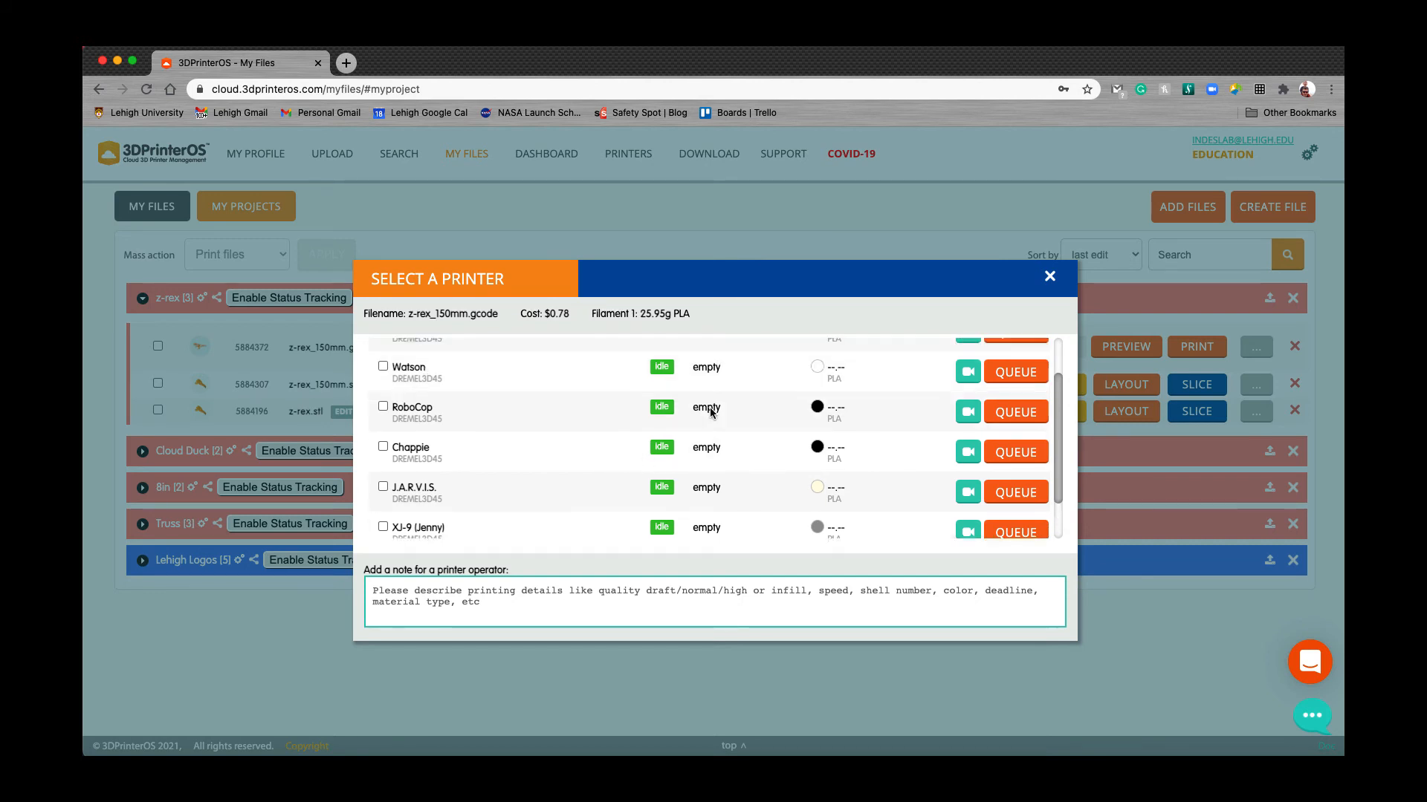
pyautogui.scroll(3, 709, 410)
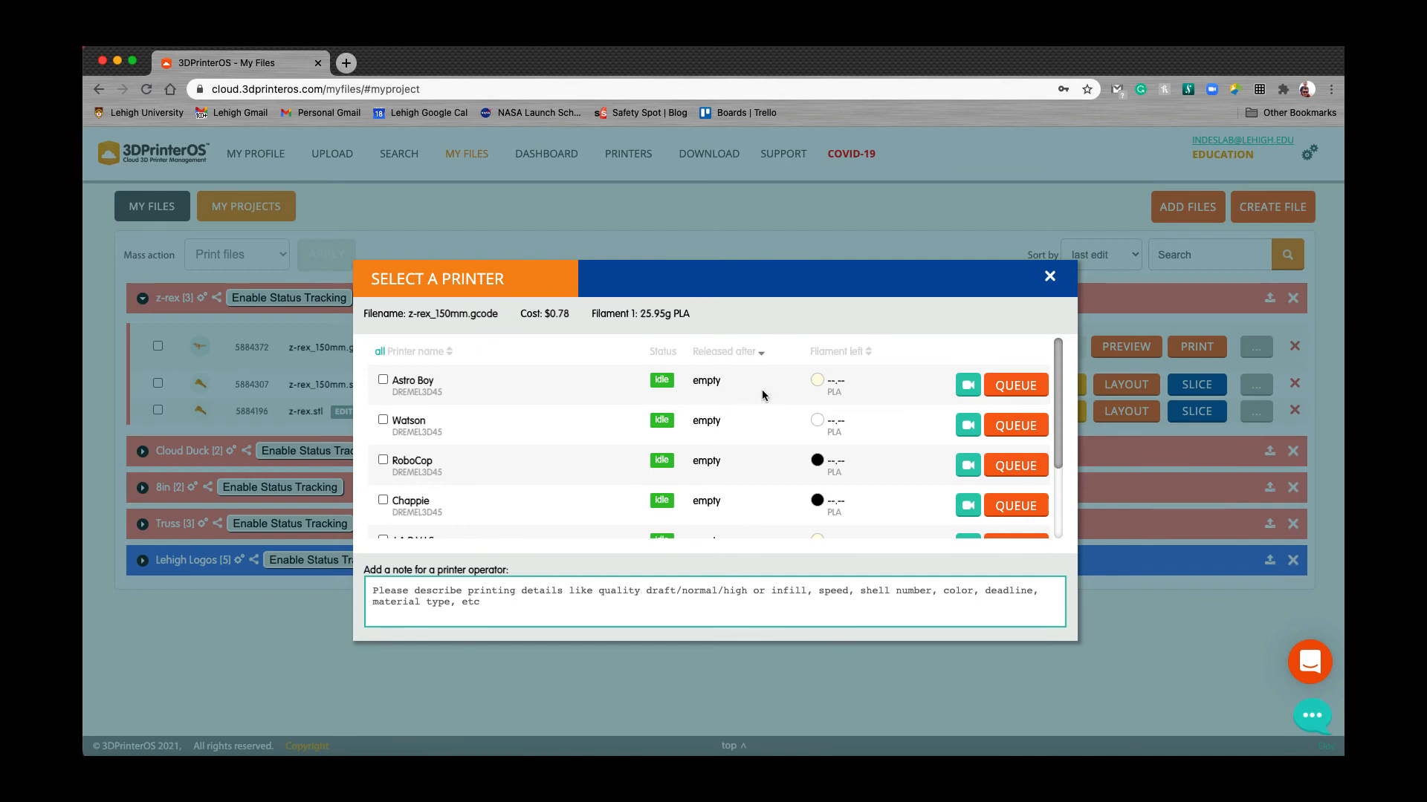
# Compare the printers' availability and the colour of PLA filament loaded in each one
pyautogui.scroll(-2, 674, 434)
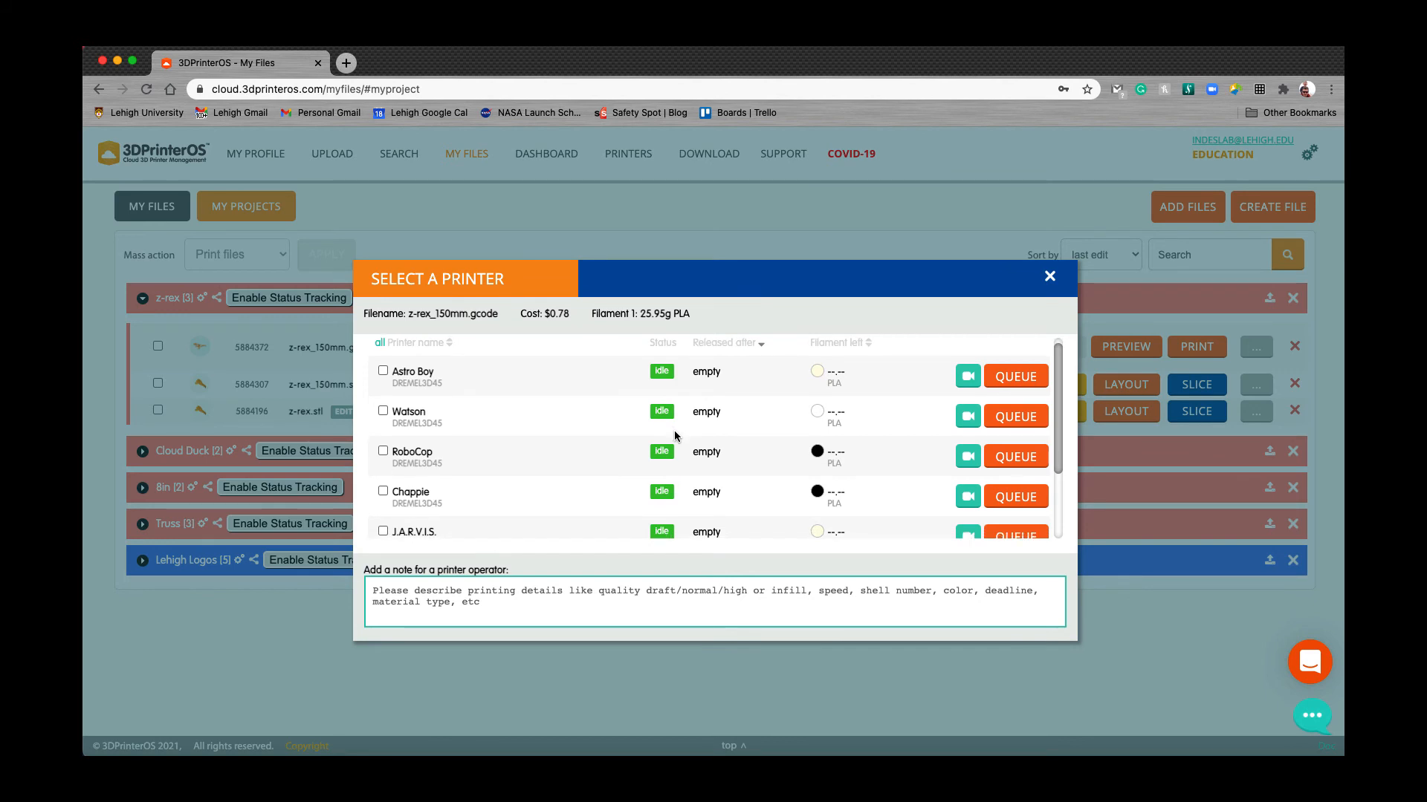
pyautogui.scroll(-3, 675, 434)
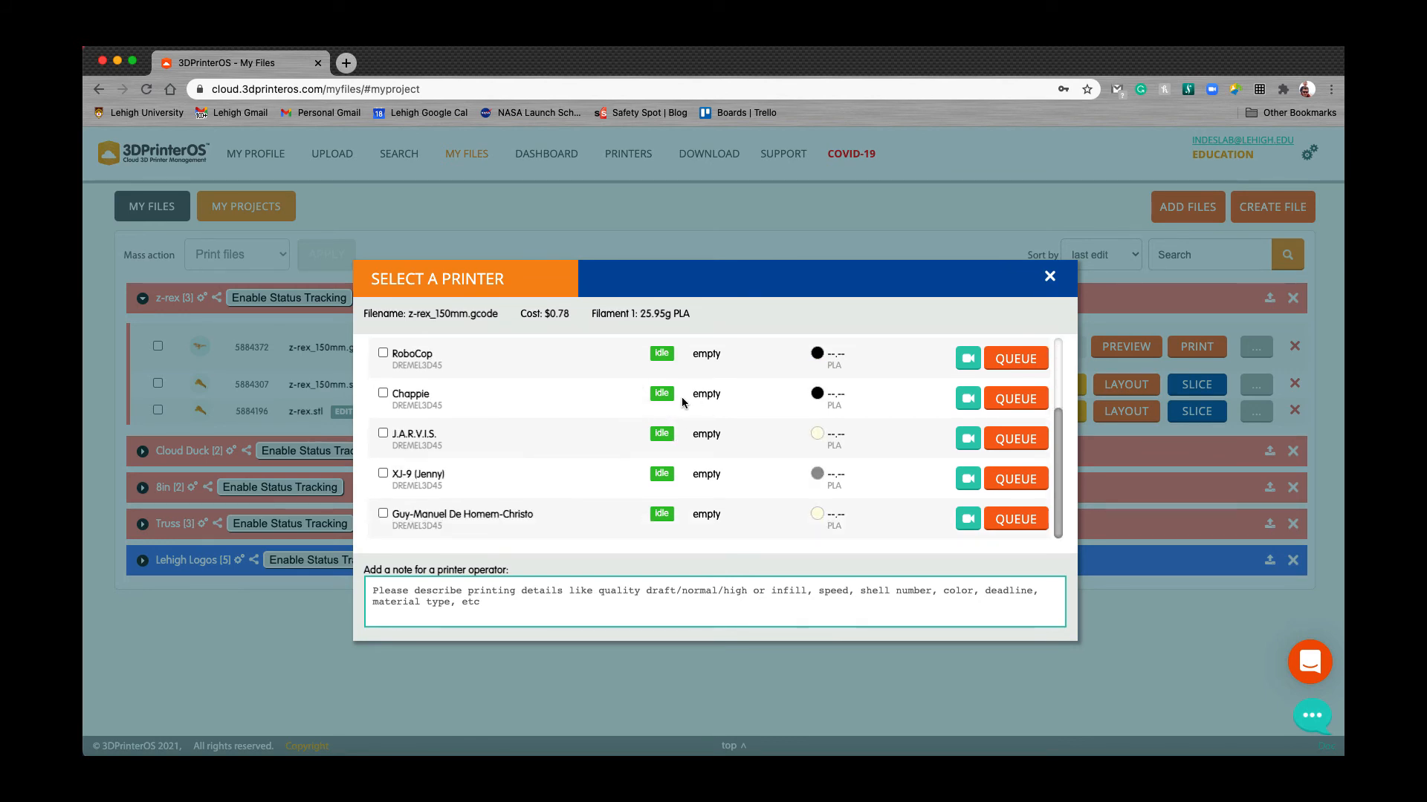
pyautogui.scroll(1, 668, 421)
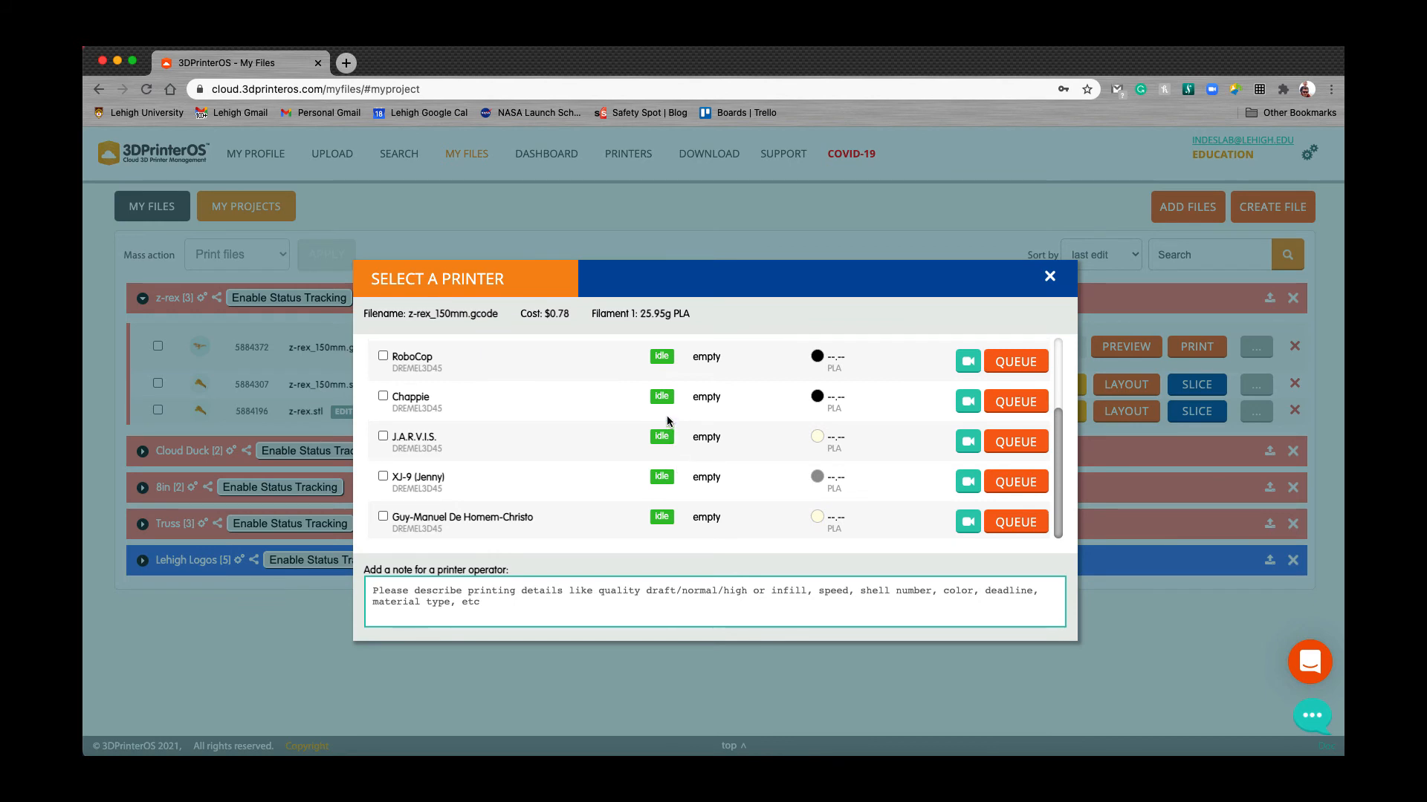
pyautogui.scroll(5, 667, 422)
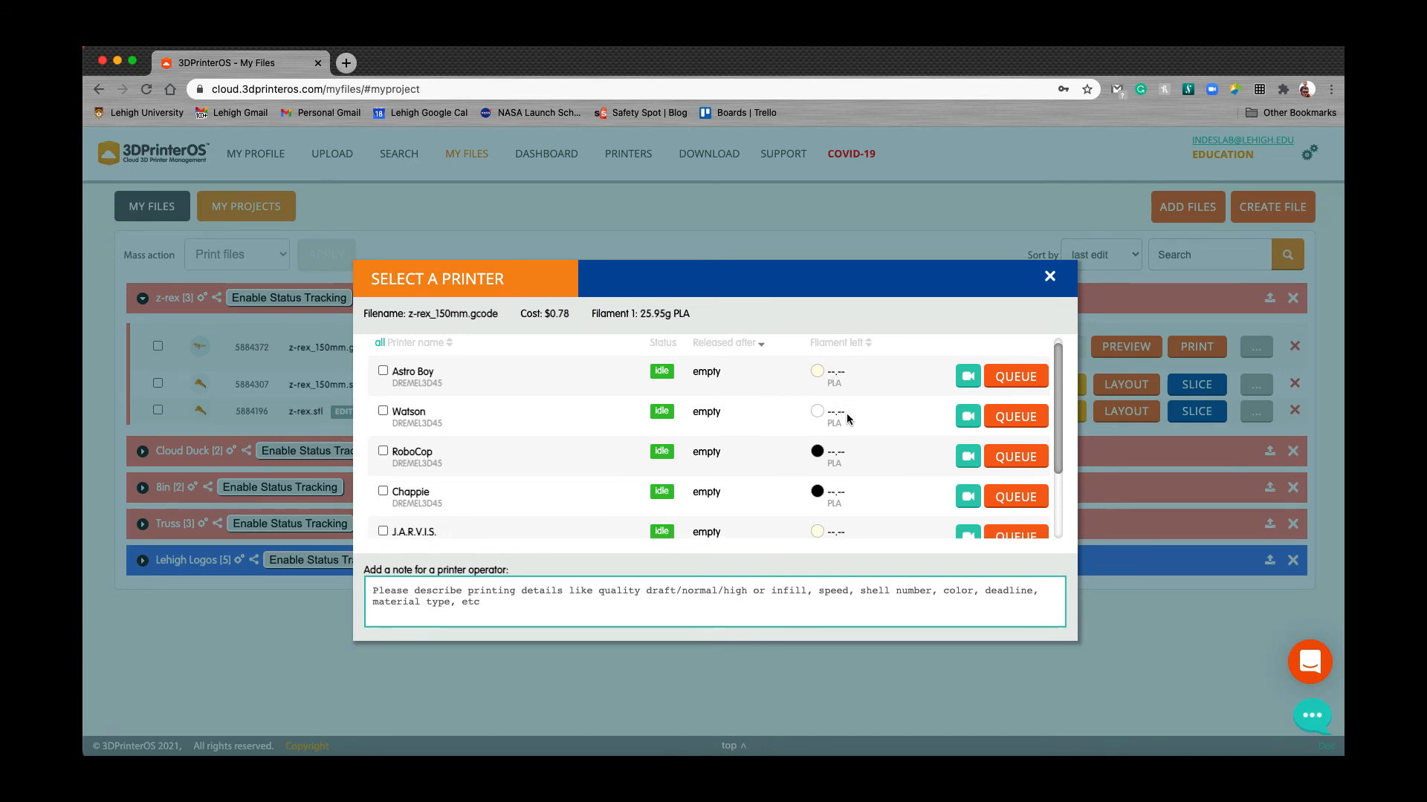
pyautogui.scroll(-3, 847, 418)
pyautogui.scroll(-3, 847, 419)
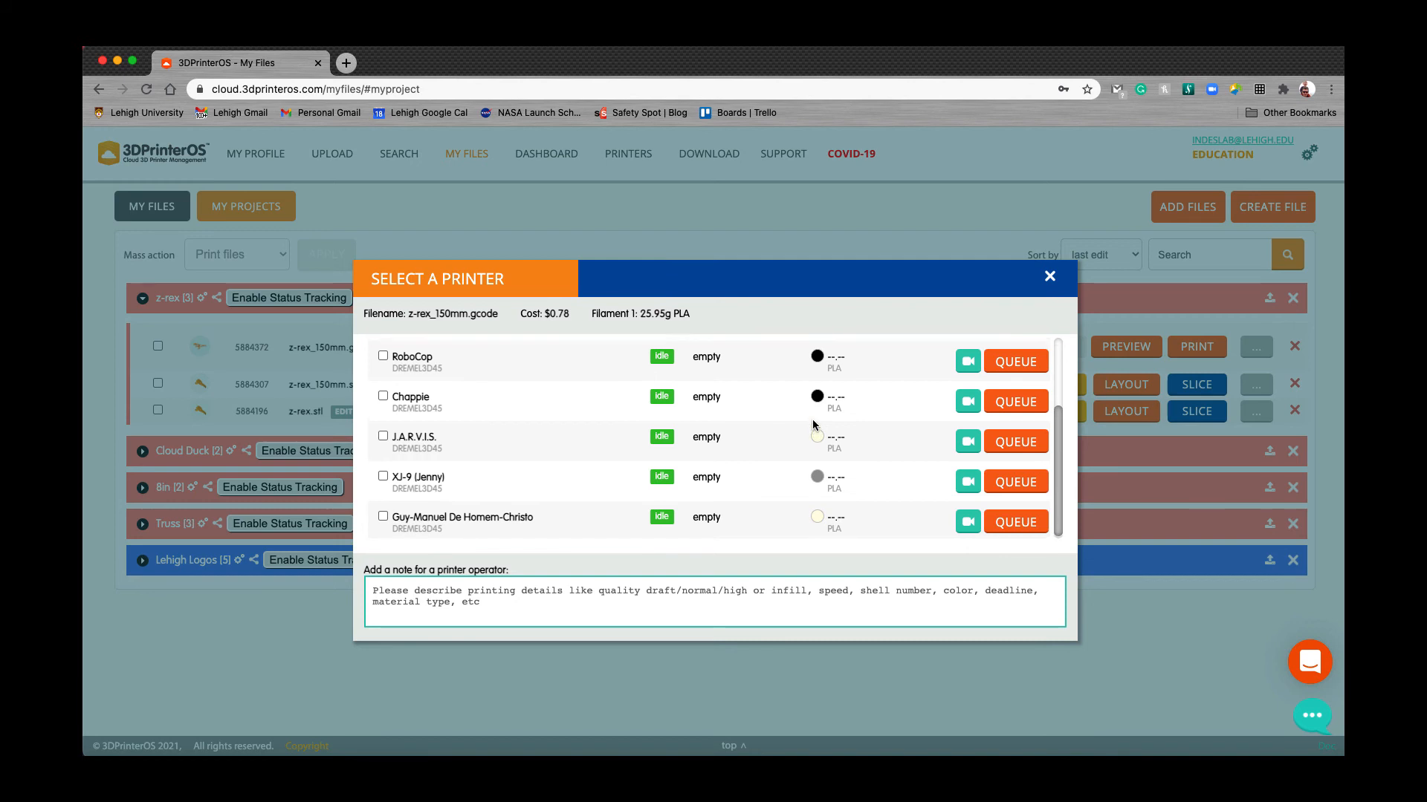
pyautogui.scroll(2, 814, 420)
pyautogui.scroll(2, 816, 425)
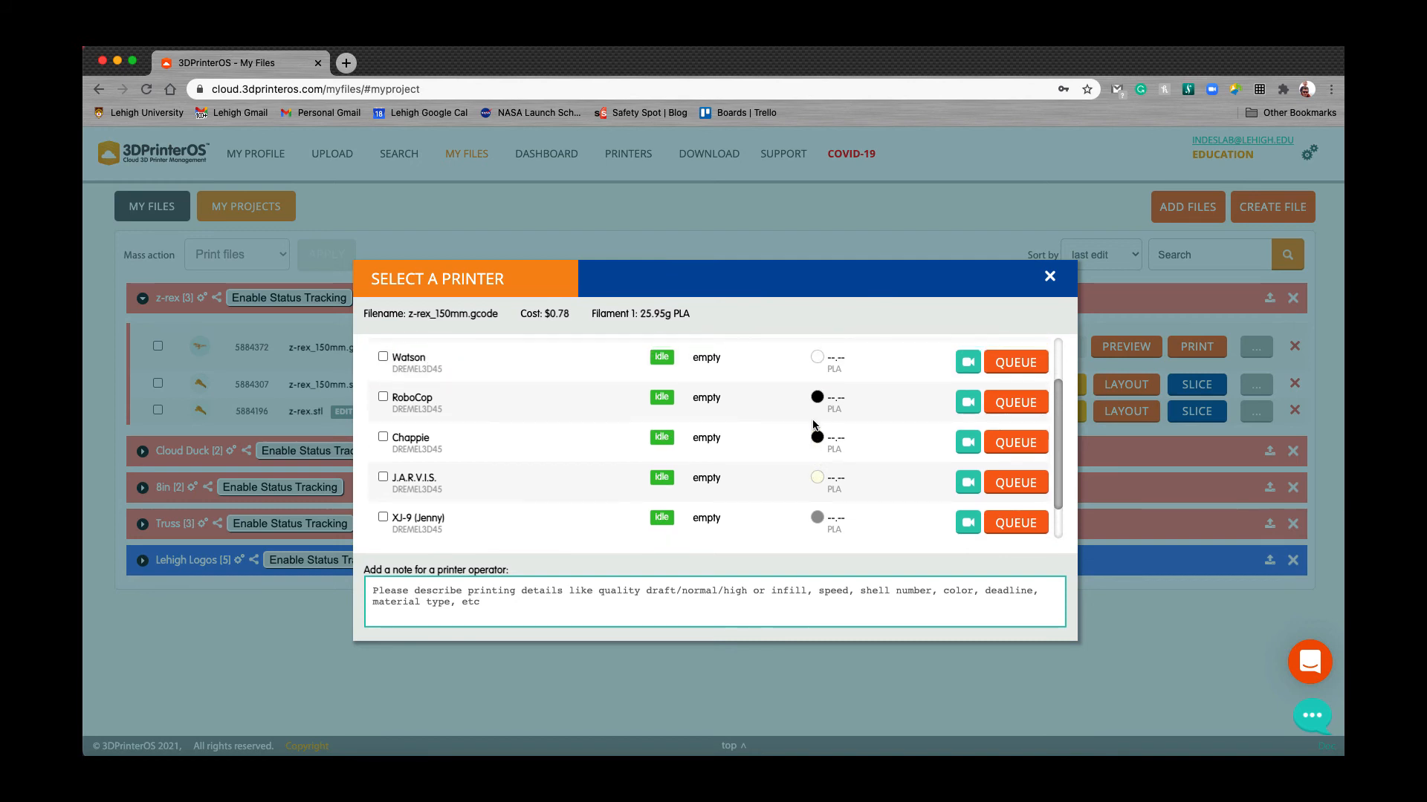
pyautogui.scroll(1, 812, 424)
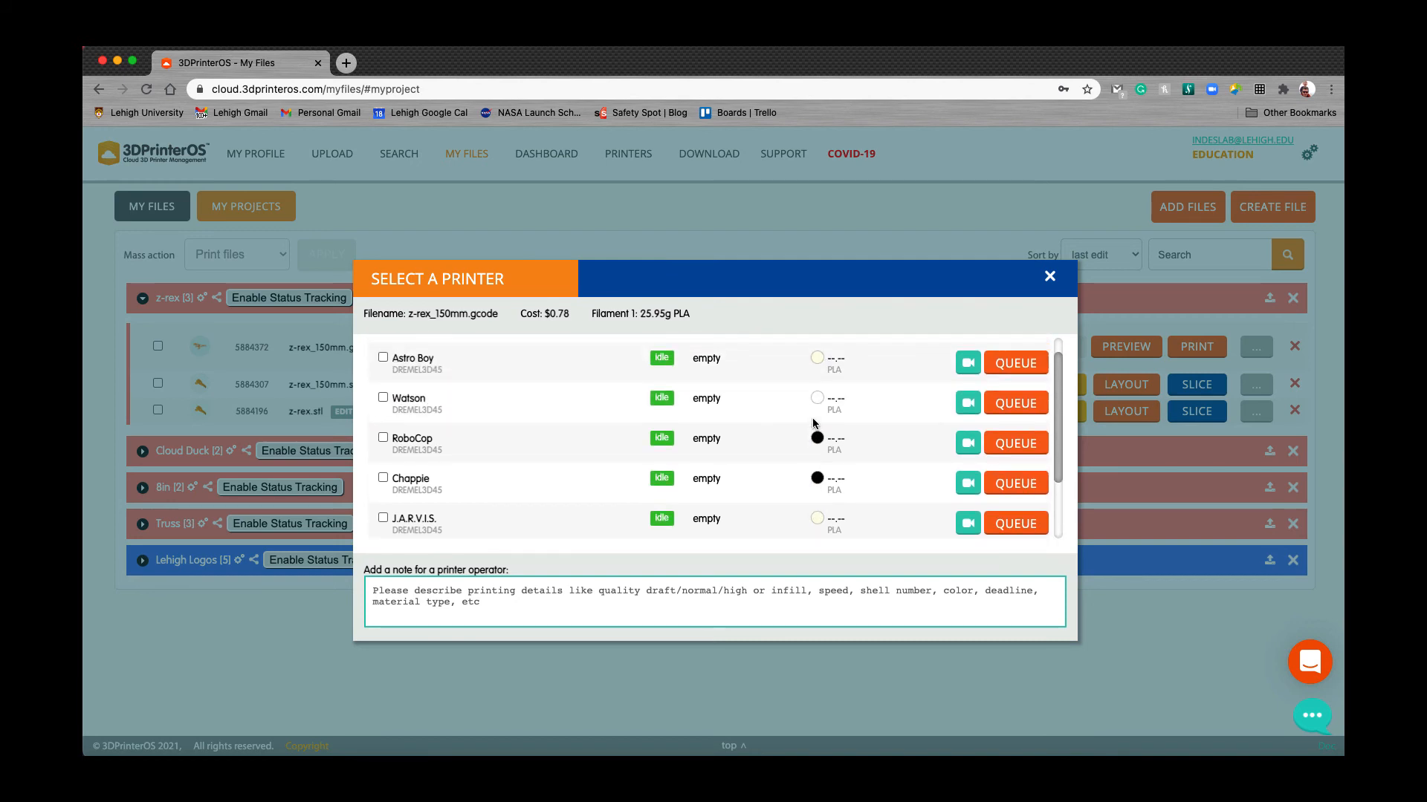
pyautogui.scroll(1, 813, 424)
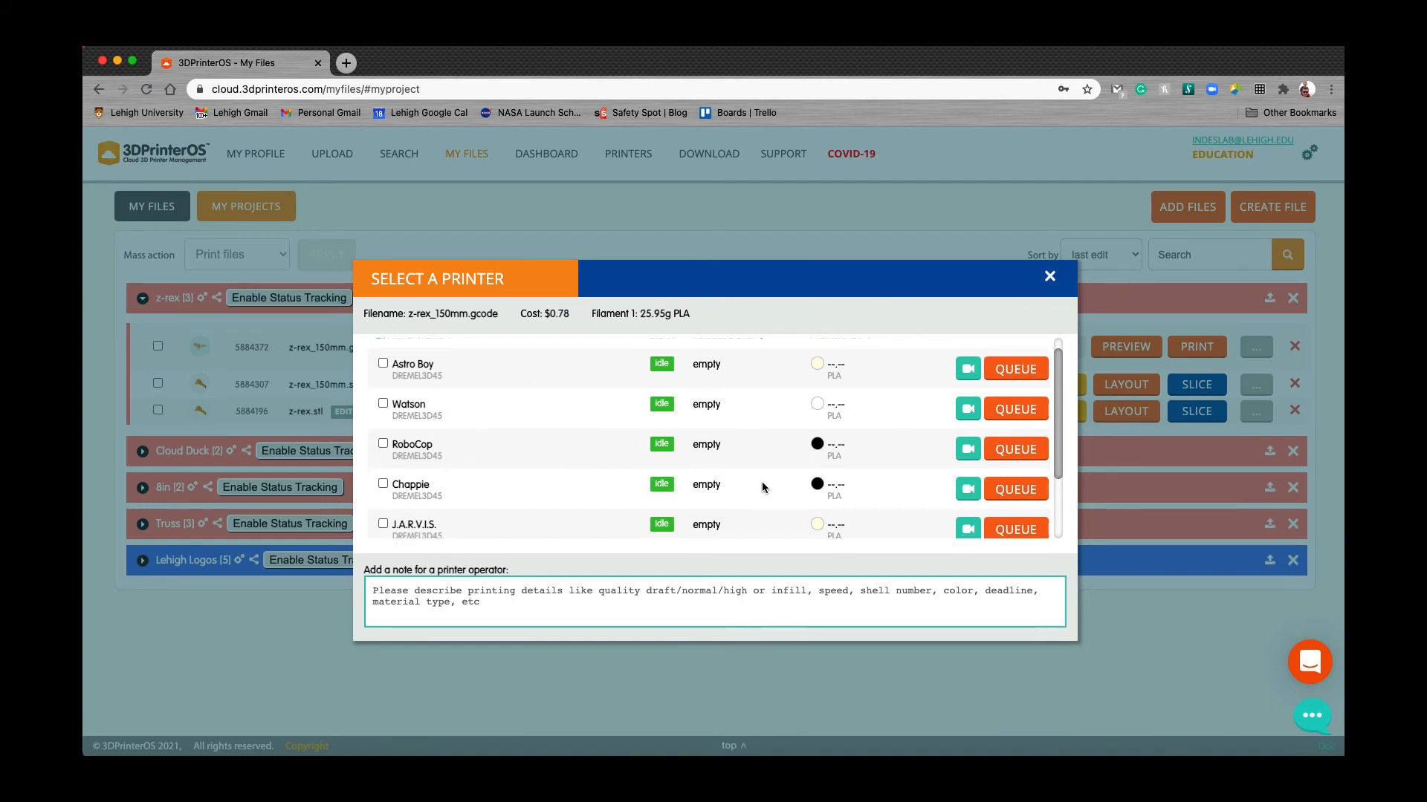
# Queue z-rex_150mm.gcode on the Guy-Manuel De Homem-Christo printer
pyautogui.scroll(-1, 763, 488)
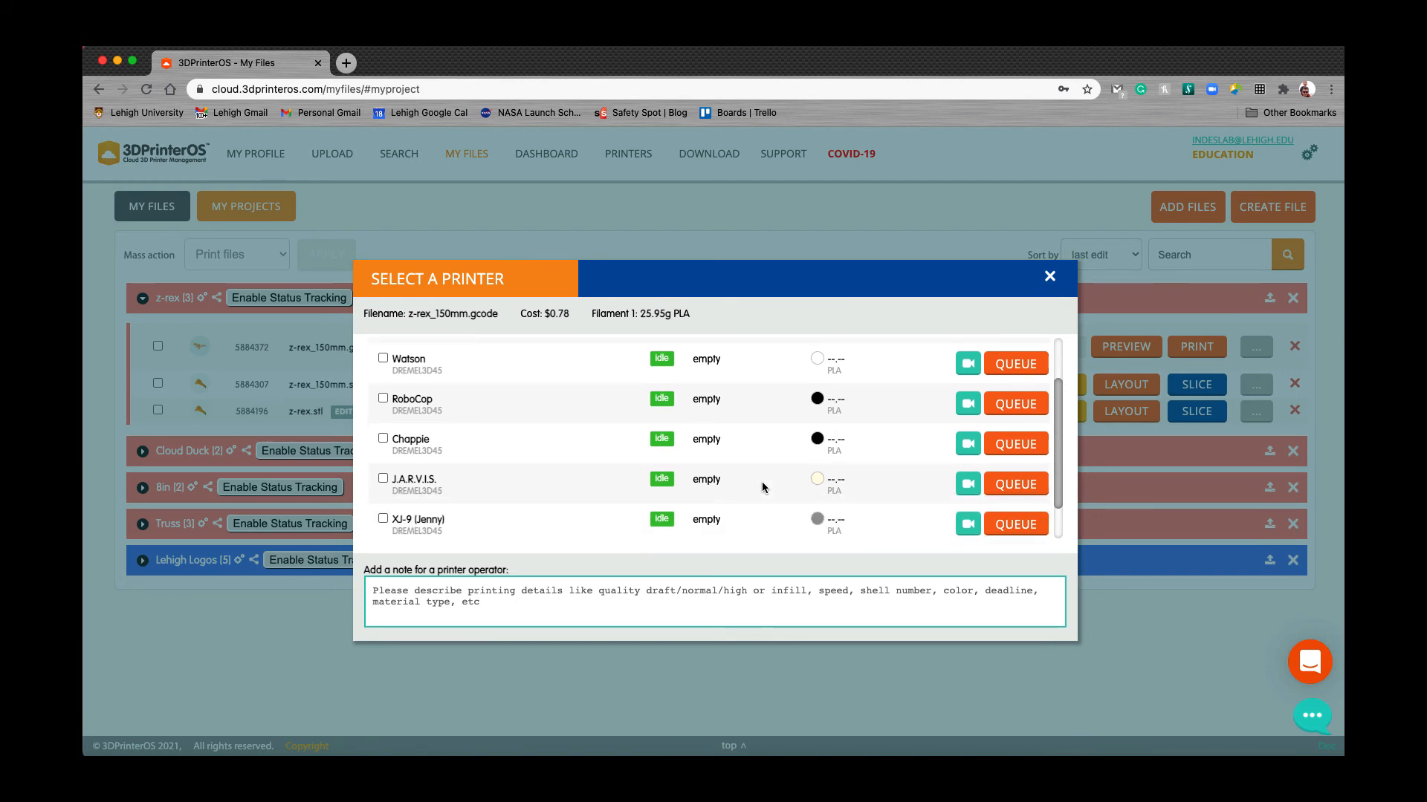
pyautogui.scroll(-1, 763, 487)
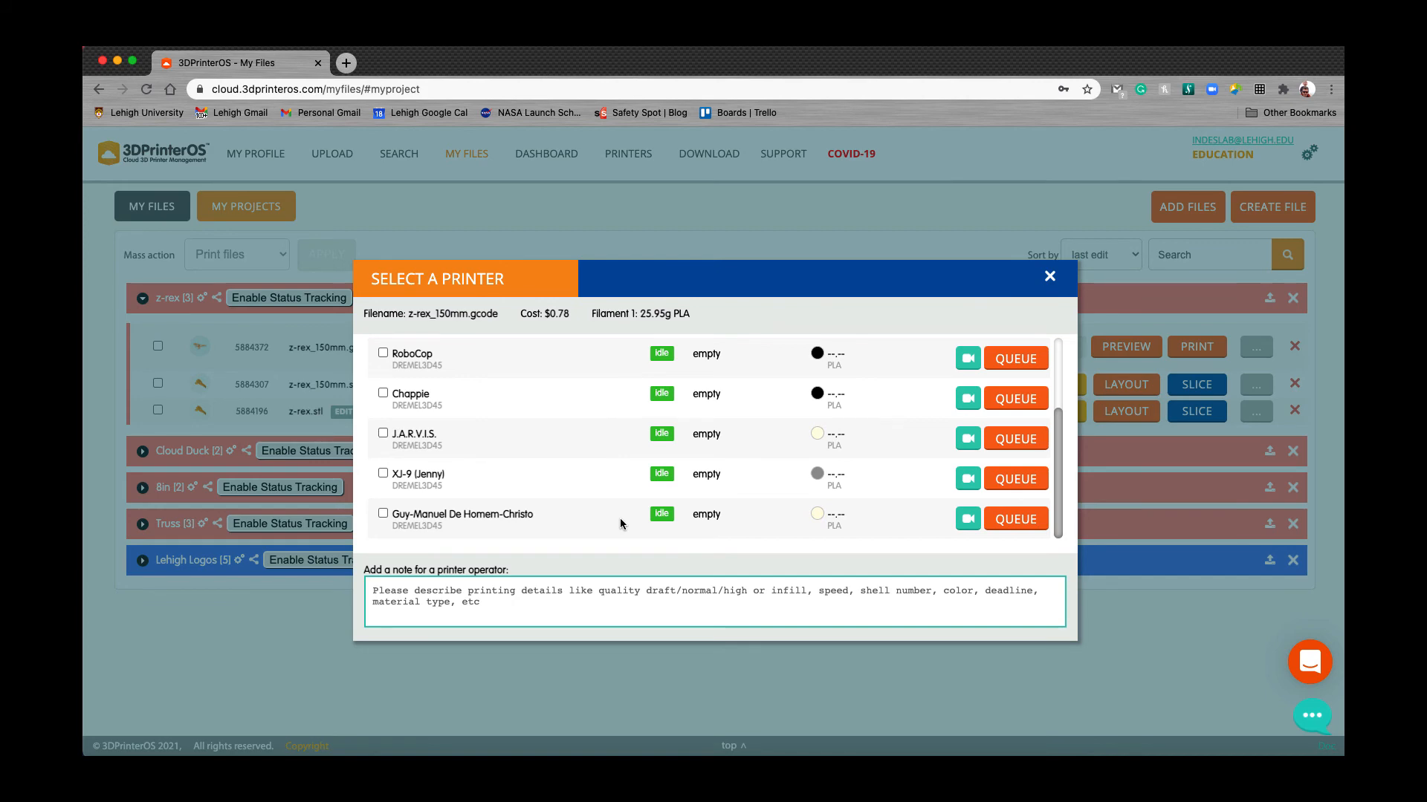
pyautogui.click(1021, 526)
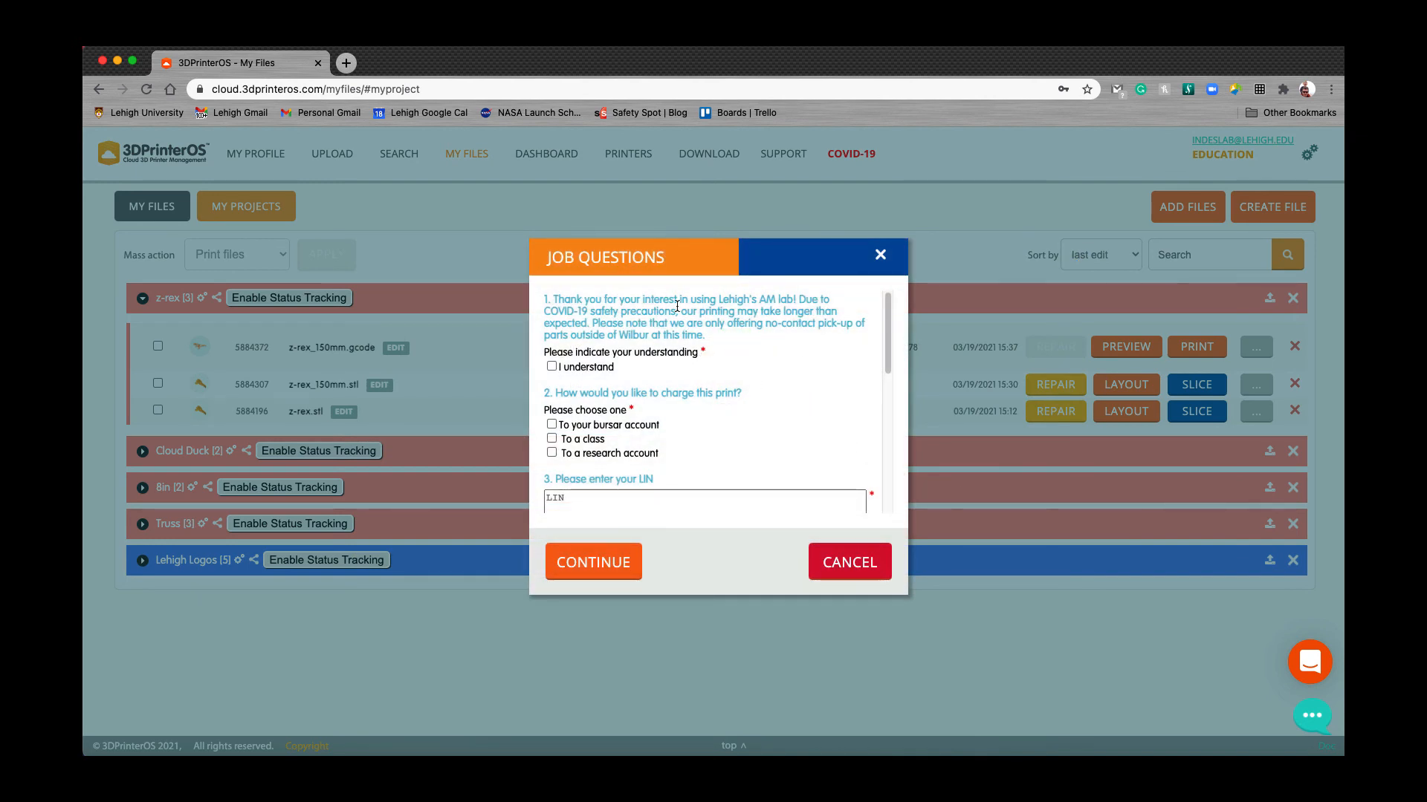
# Acknowledge the COVID-19 printing and pick-up notice with "I understand" and charge the print to a class
pyautogui.click(552, 366)
pyautogui.scroll(-1, 692, 428)
pyautogui.scroll(-3, 692, 428)
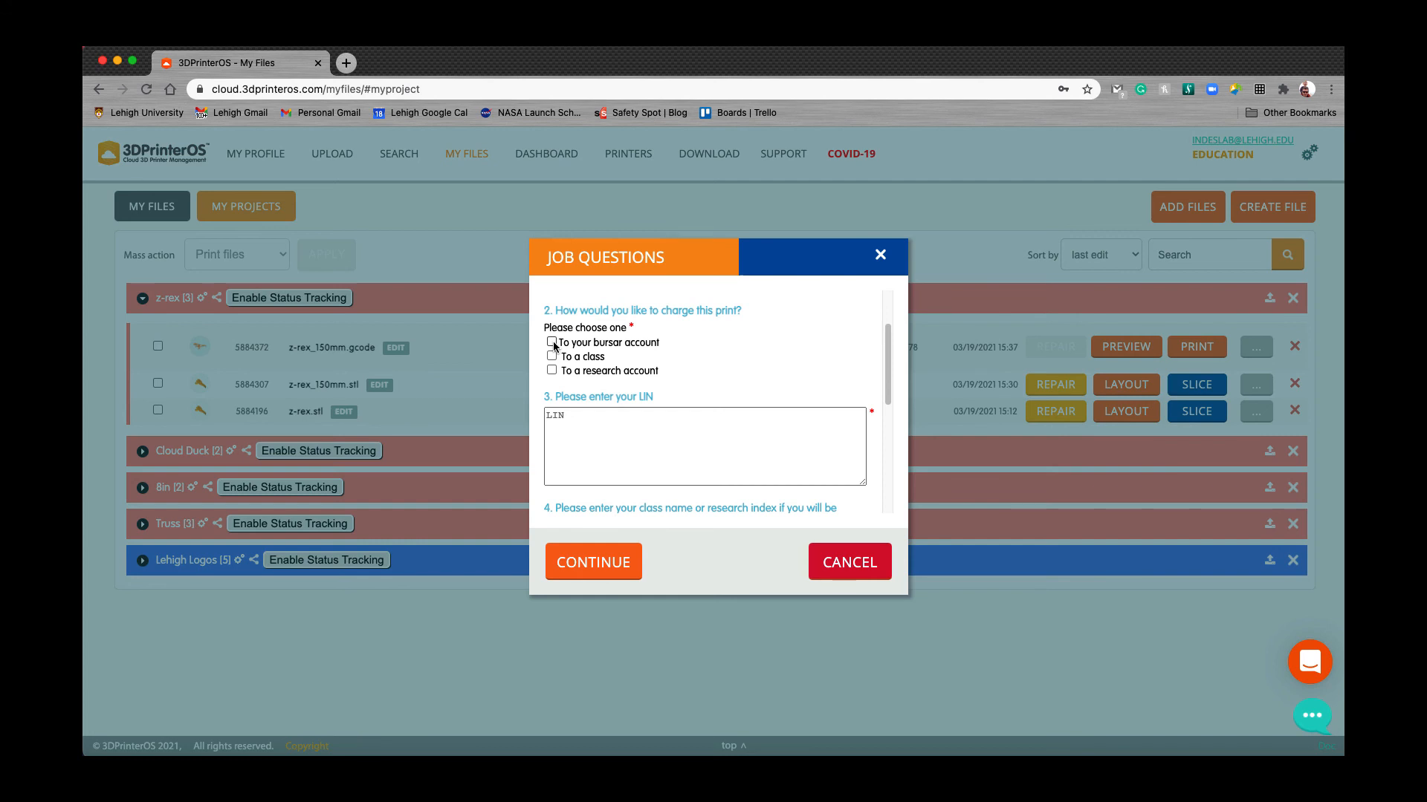
pyautogui.click(551, 356)
# Enter the LIN and give "Test print tutorial" as the class name or research index in the job questions
pyautogui.click(554, 414)
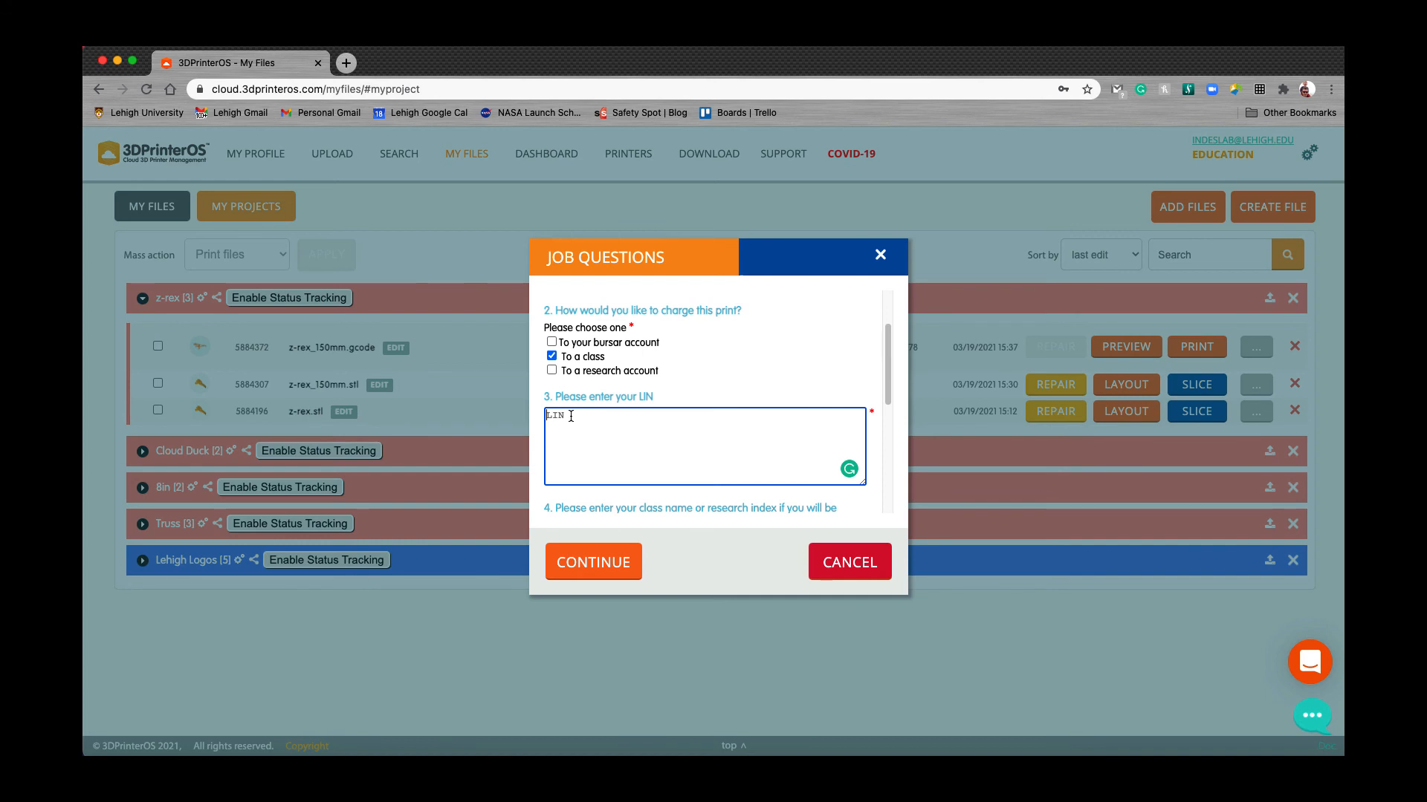
pyautogui.write('888-888-888')
pyautogui.scroll(-3, 639, 448)
pyautogui.click(638, 448)
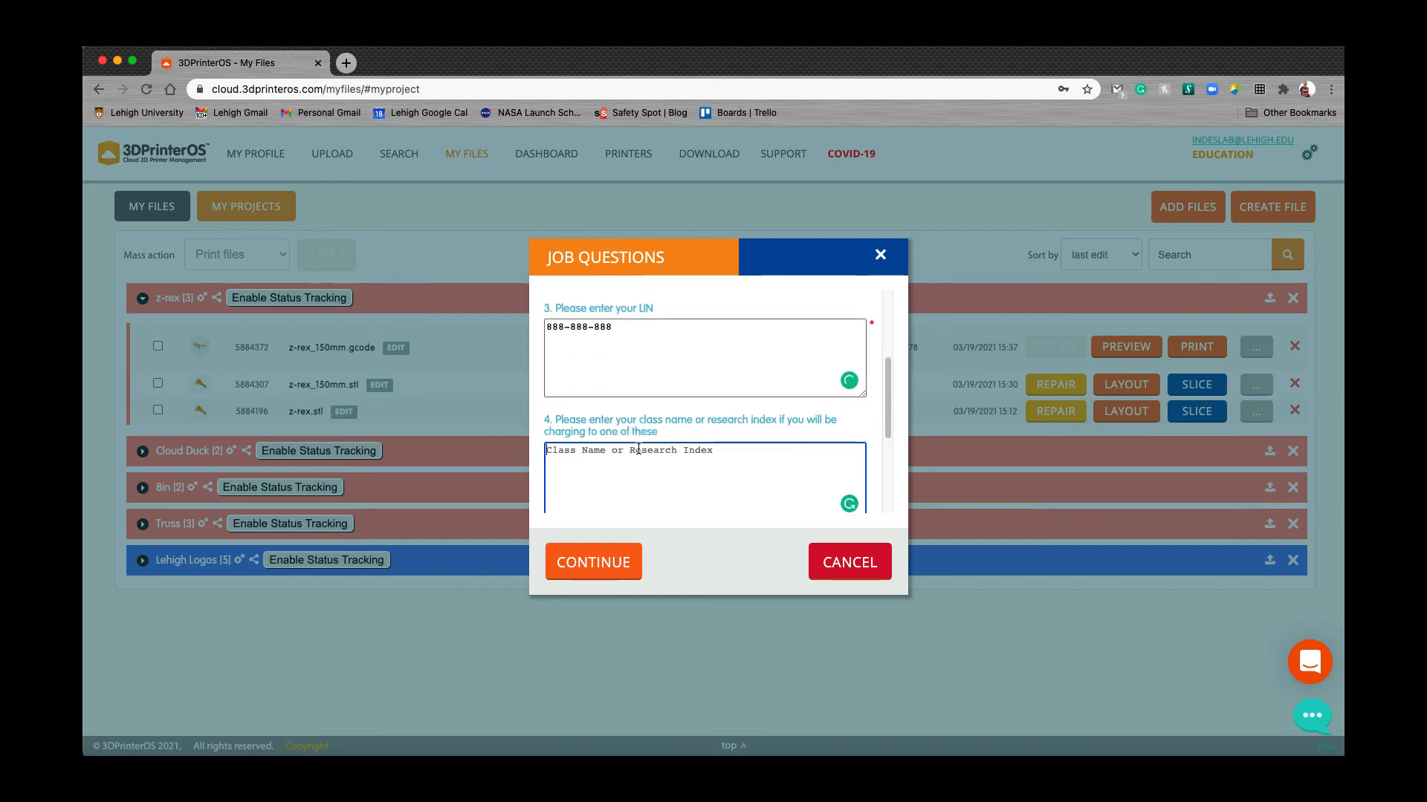
pyautogui.write('Test ')
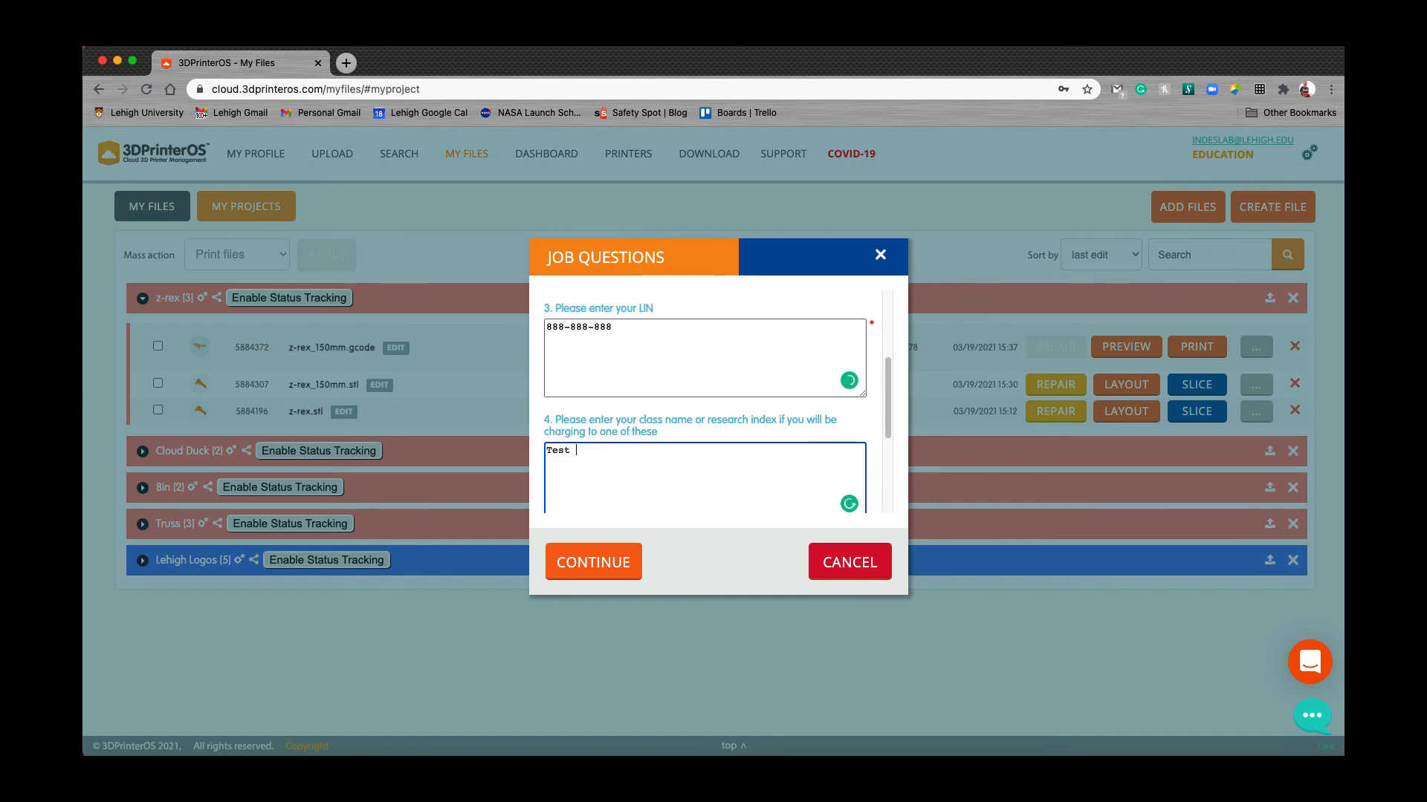
pyautogui.write('print tutoir')
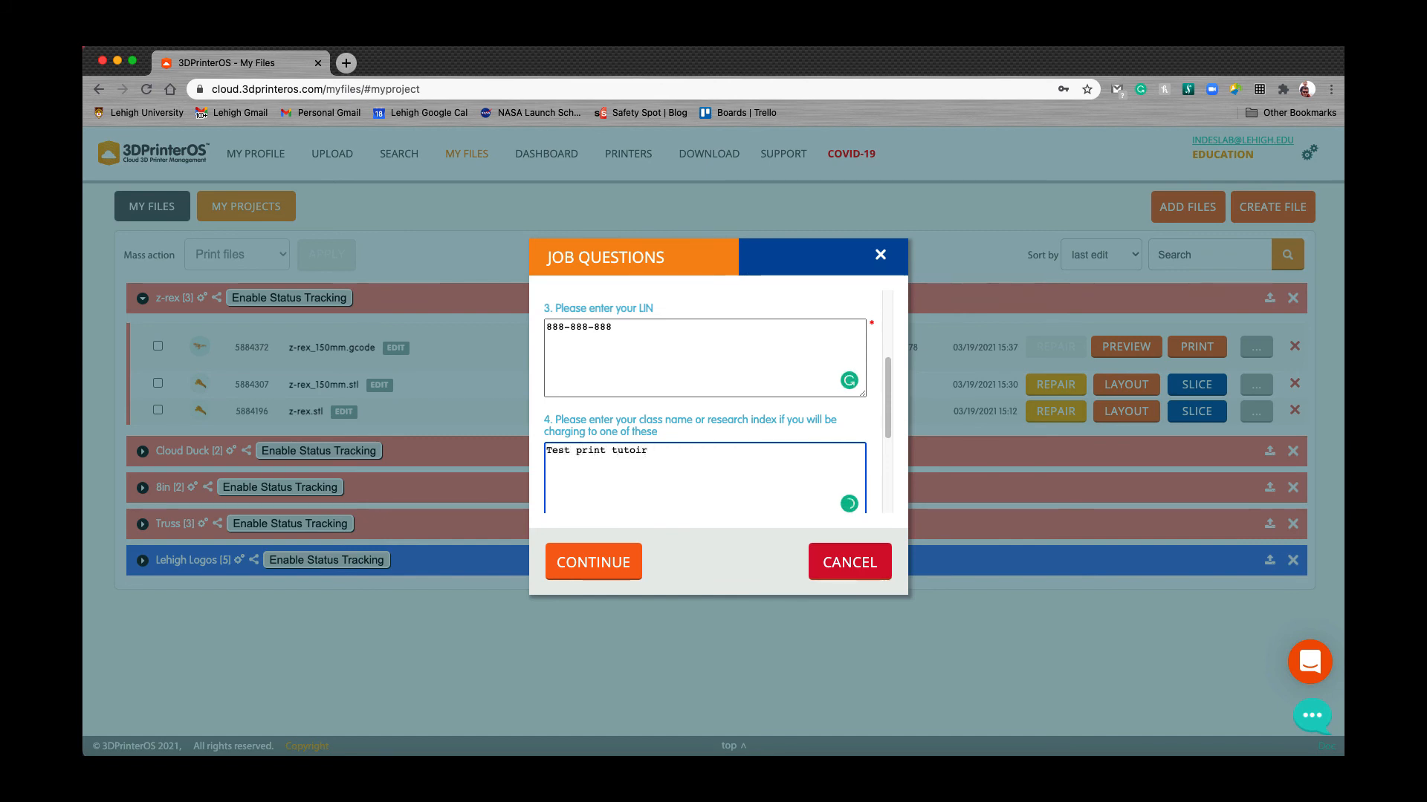
pyautogui.press('BackSpace')
pyautogui.press('BackSpace')
pyautogui.write('rial')
# Accept responsibility for the print charges in question 5 by answering "Yes"
pyautogui.scroll(-1, 698, 450)
pyautogui.scroll(-1, 698, 454)
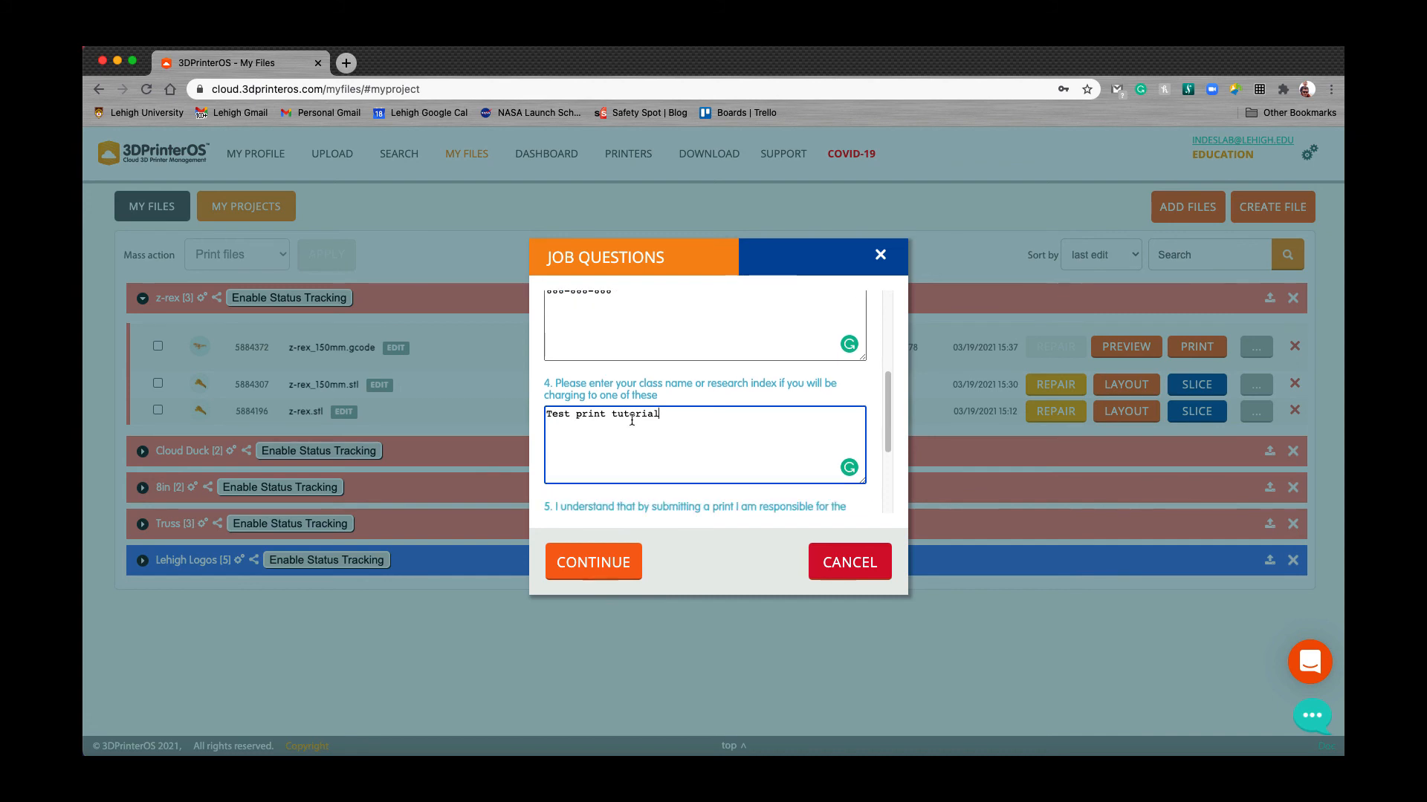
pyautogui.scroll(-1, 716, 475)
pyautogui.scroll(-1, 718, 477)
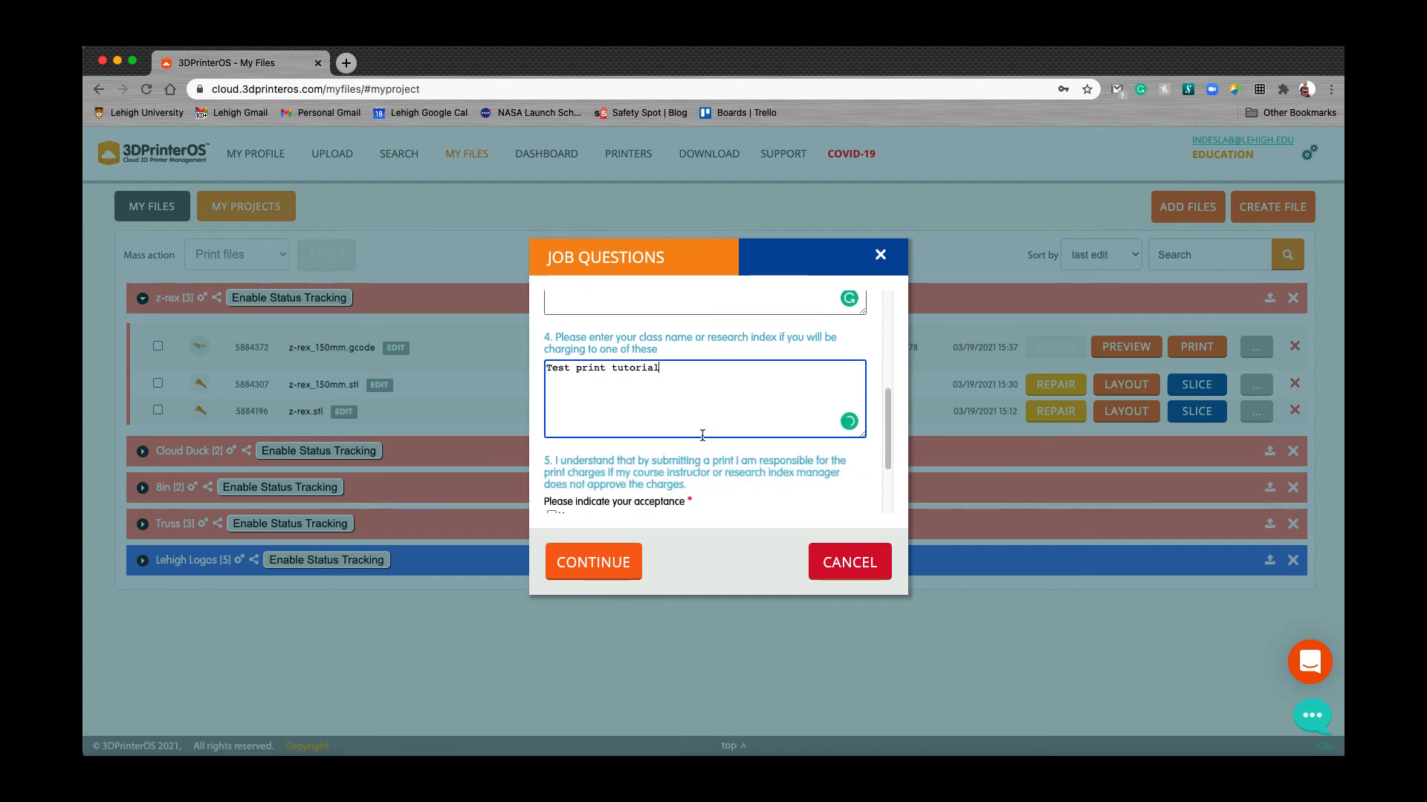
pyautogui.scroll(-1, 700, 437)
pyautogui.scroll(-2, 688, 454)
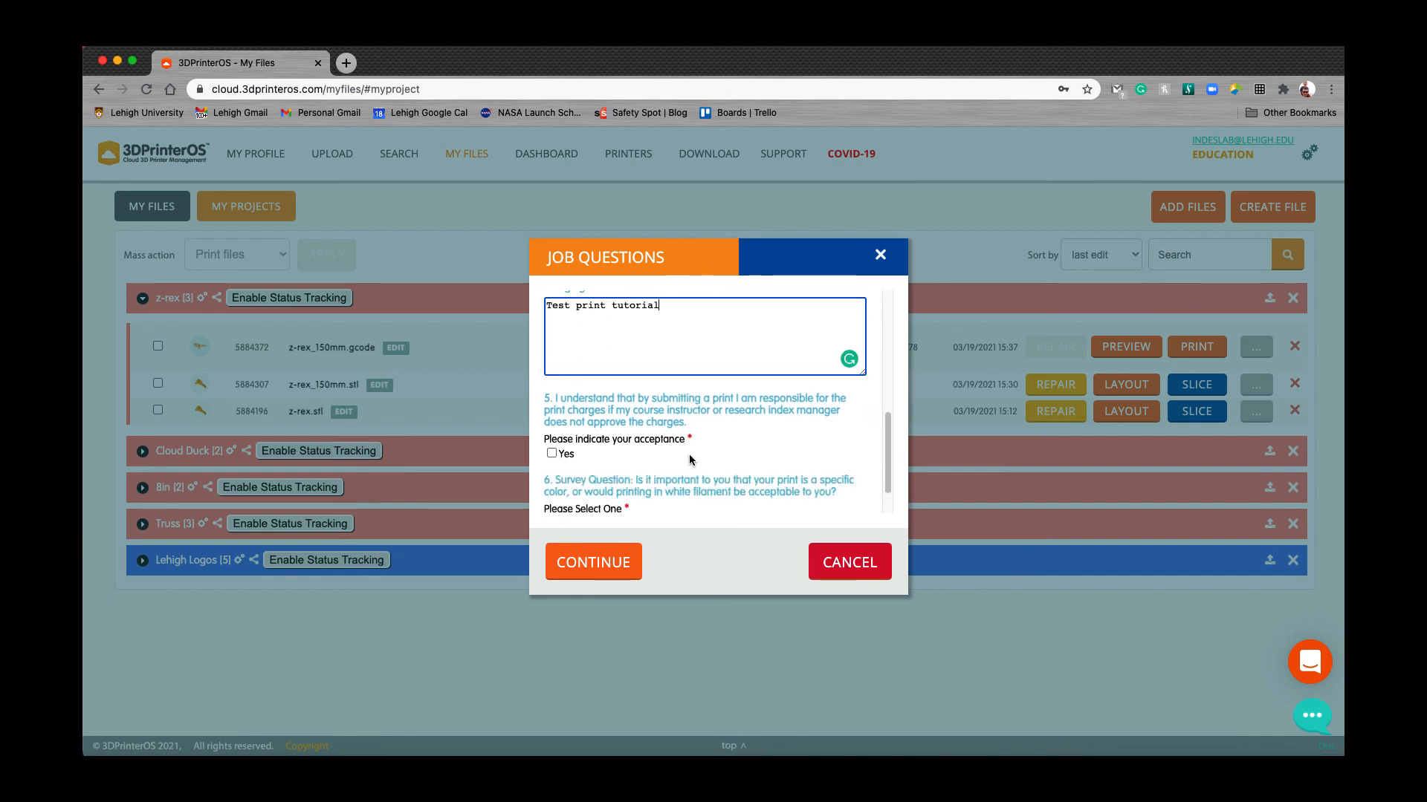
pyautogui.click(552, 454)
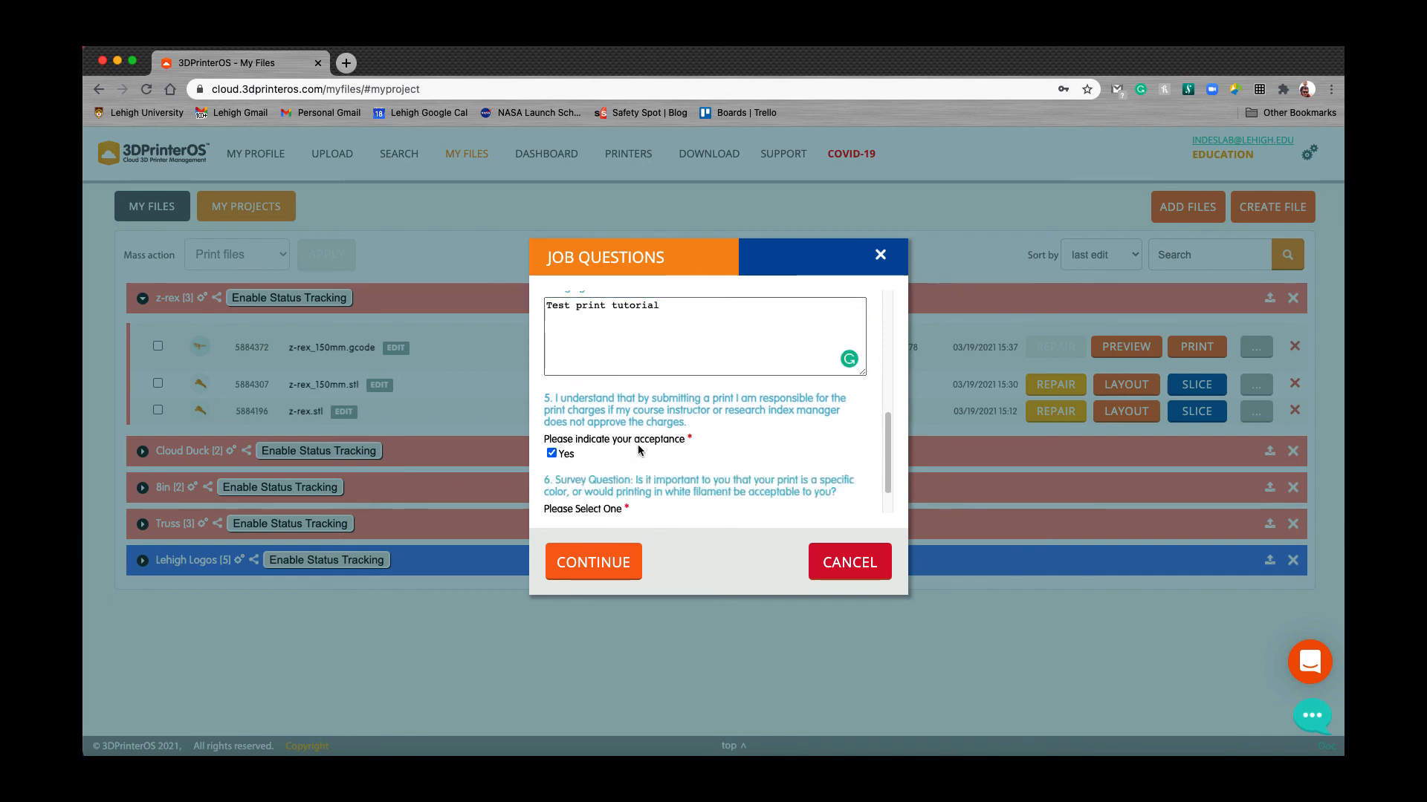
# Answer the filament colour survey with "I don't care printing in white is fine", submit the job questions and dismiss the submission message
pyautogui.scroll(-1, 638, 451)
pyautogui.scroll(-3, 637, 451)
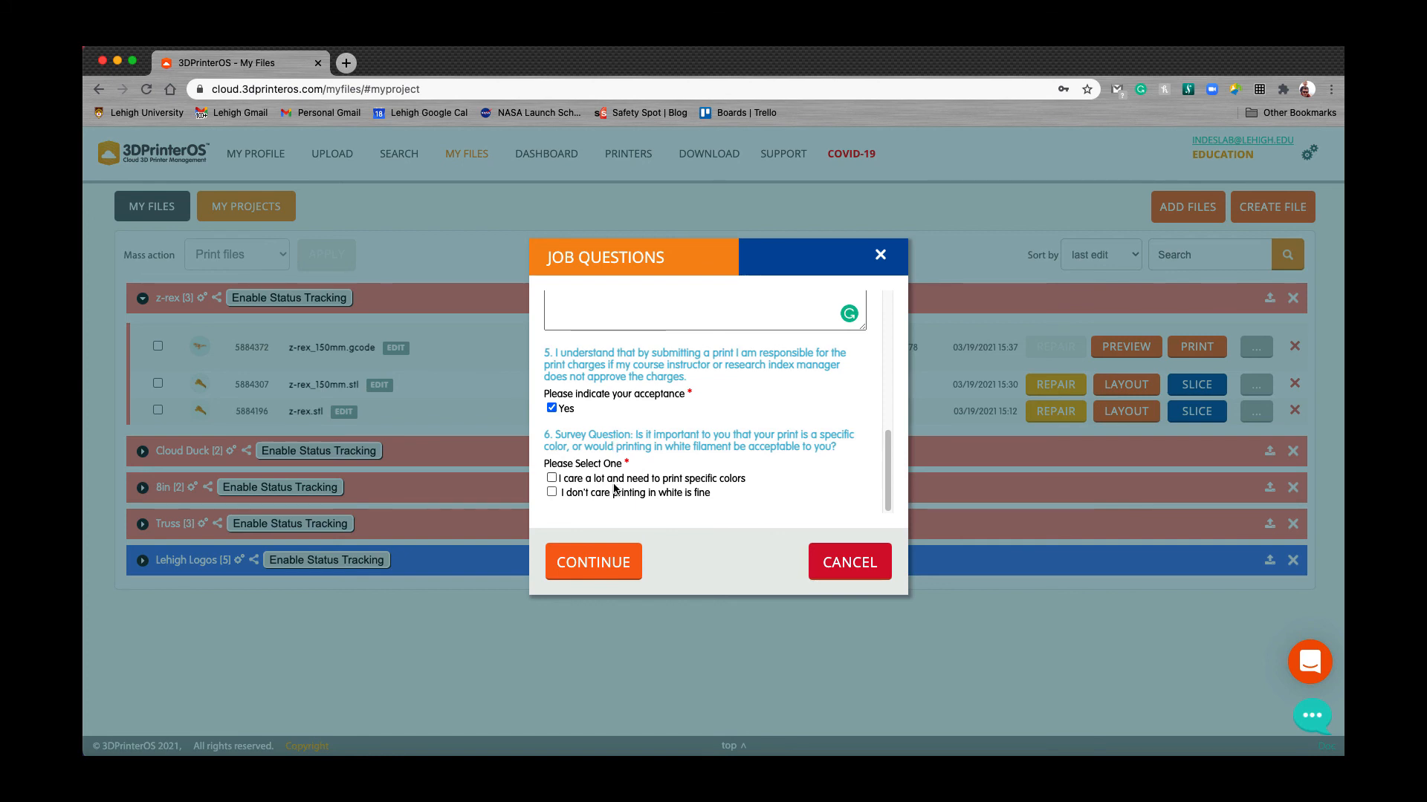
pyautogui.click(551, 492)
pyautogui.click(596, 565)
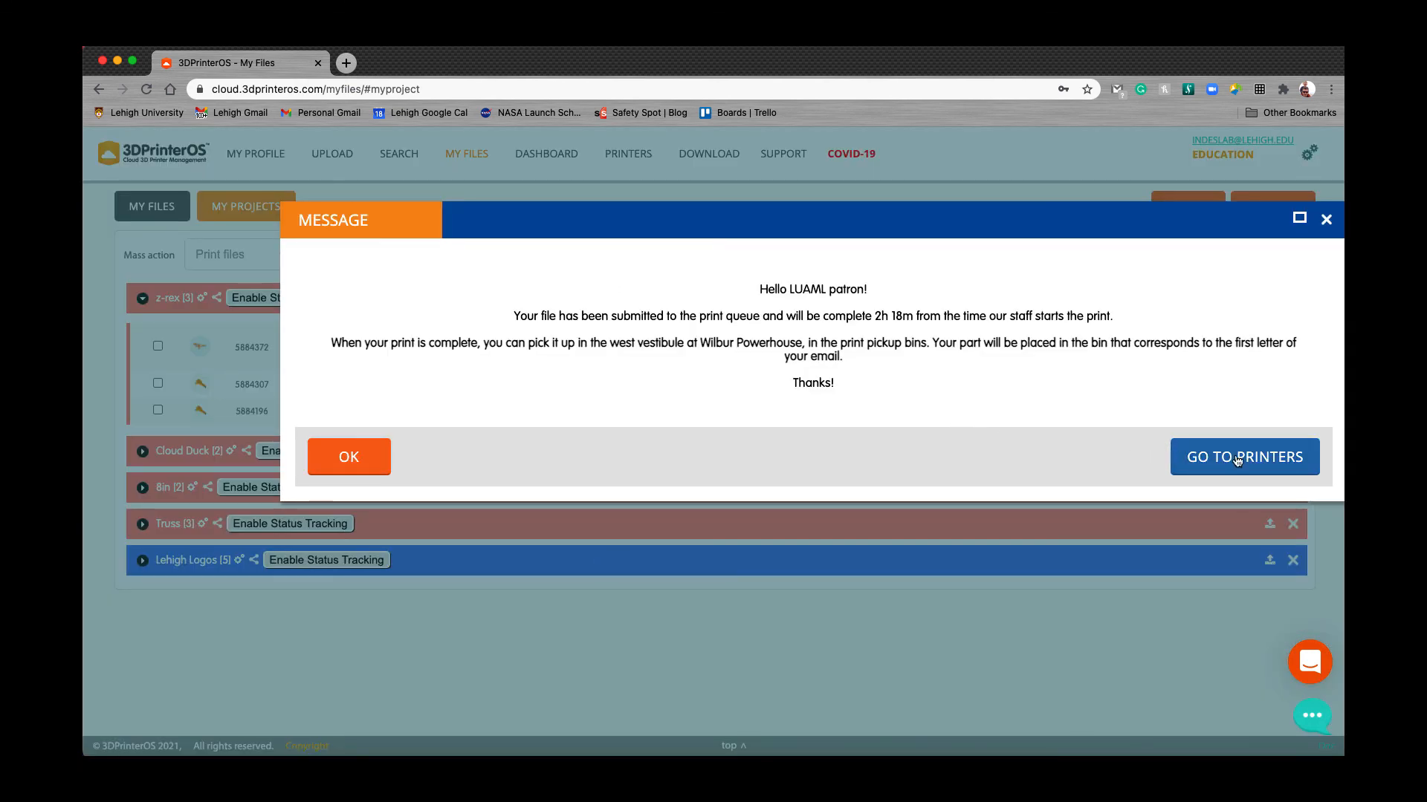
pyautogui.click(376, 462)
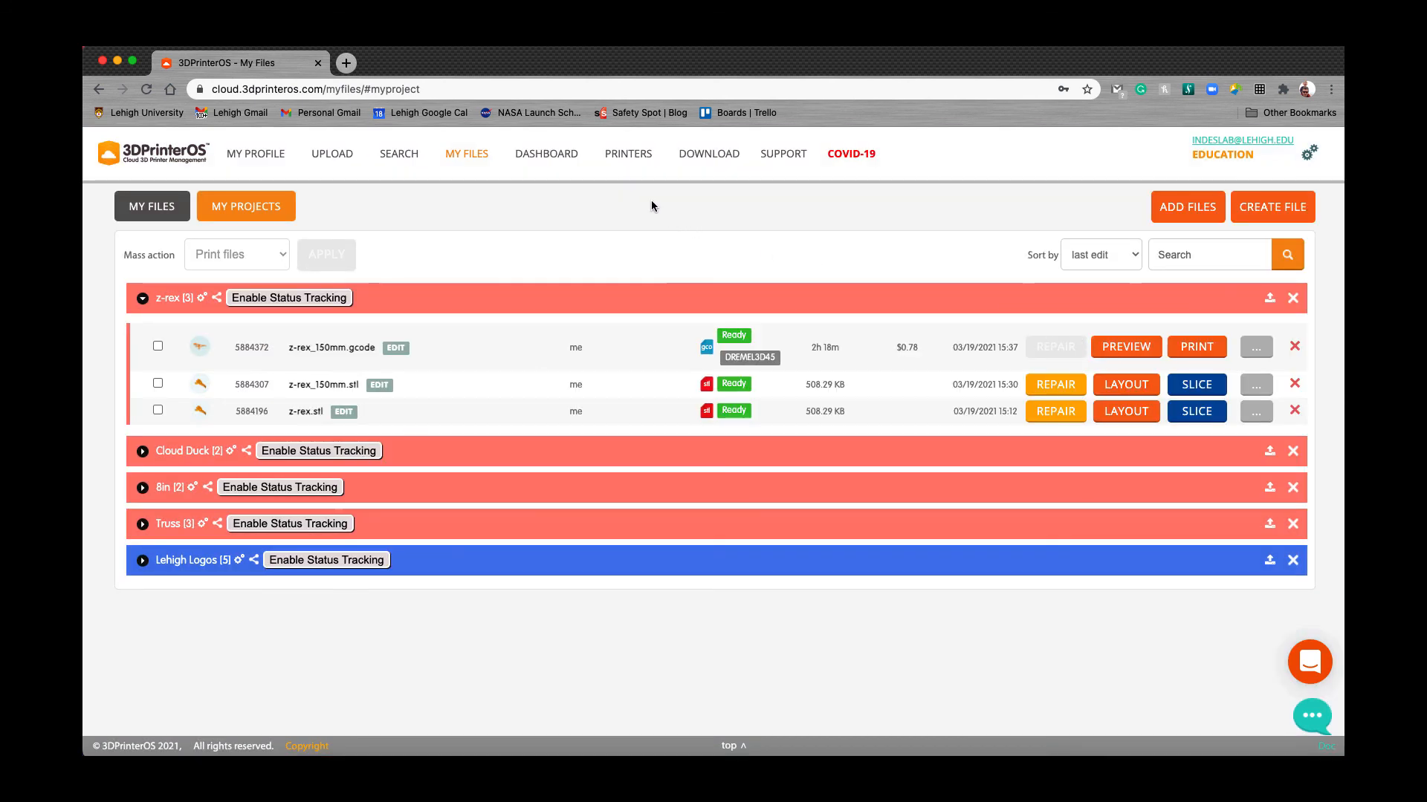
# Check the queued z-rex_150mm.gcode job under the Guy-Manuel De Homem-Christo printer on the Printers page
pyautogui.click(626, 156)
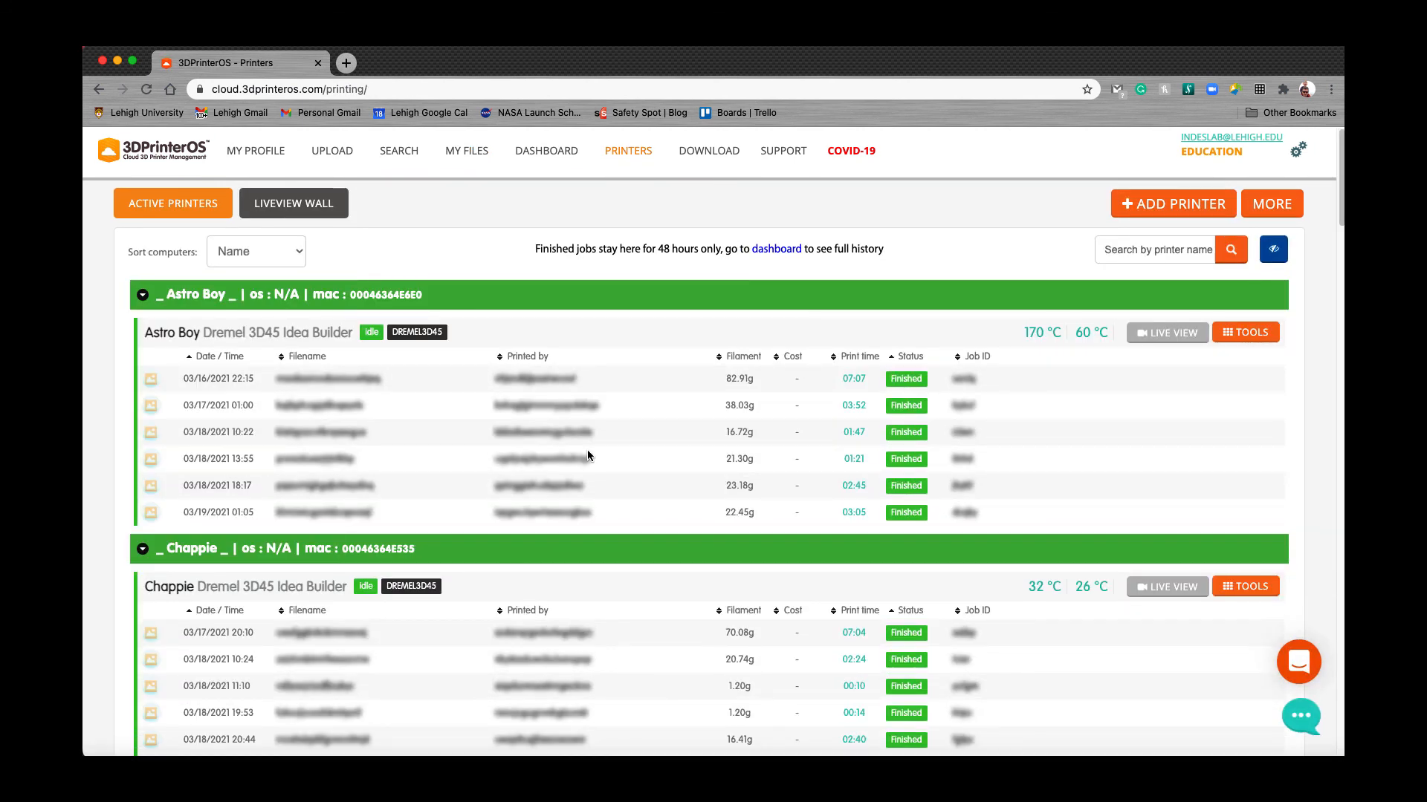
pyautogui.scroll(-5, 587, 450)
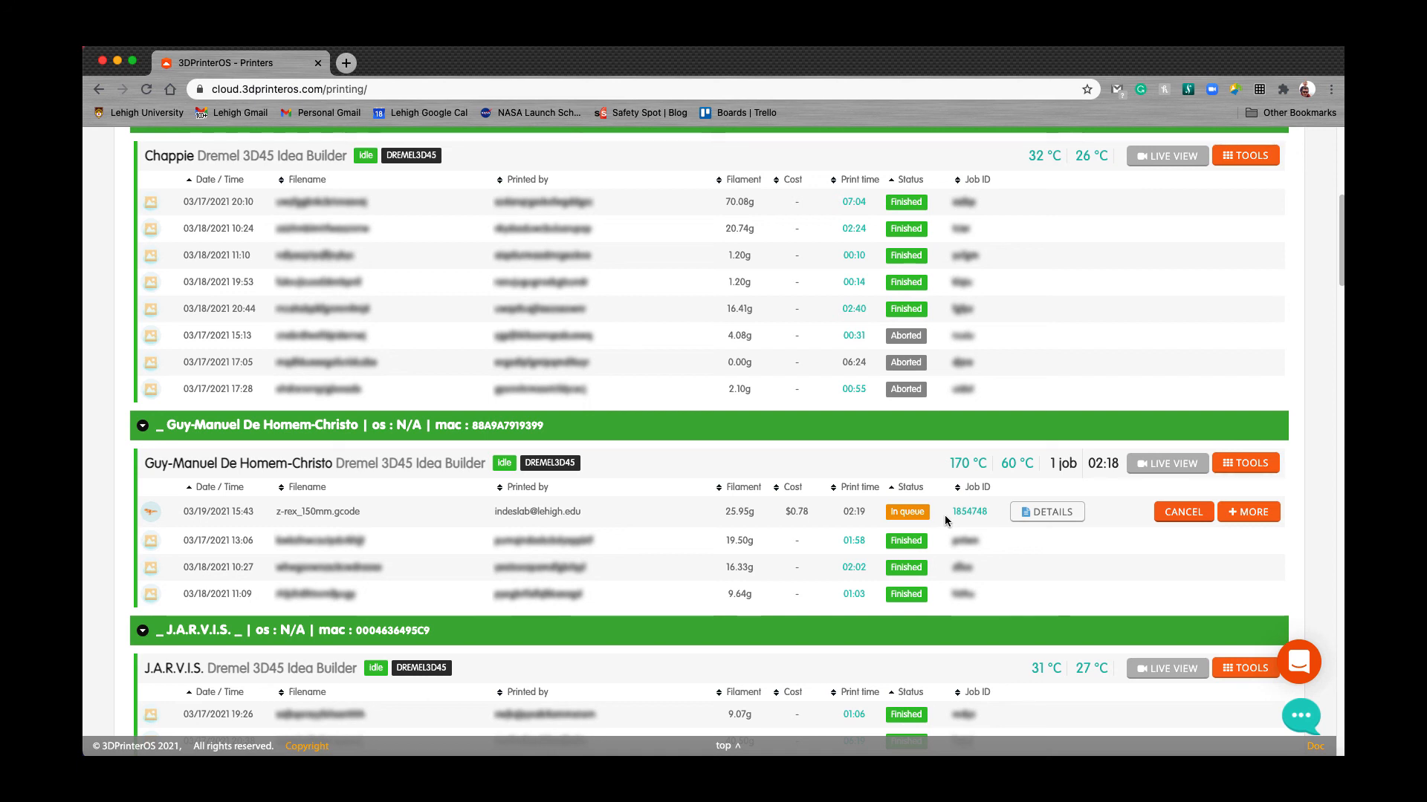
pyautogui.scroll(-3, 945, 520)
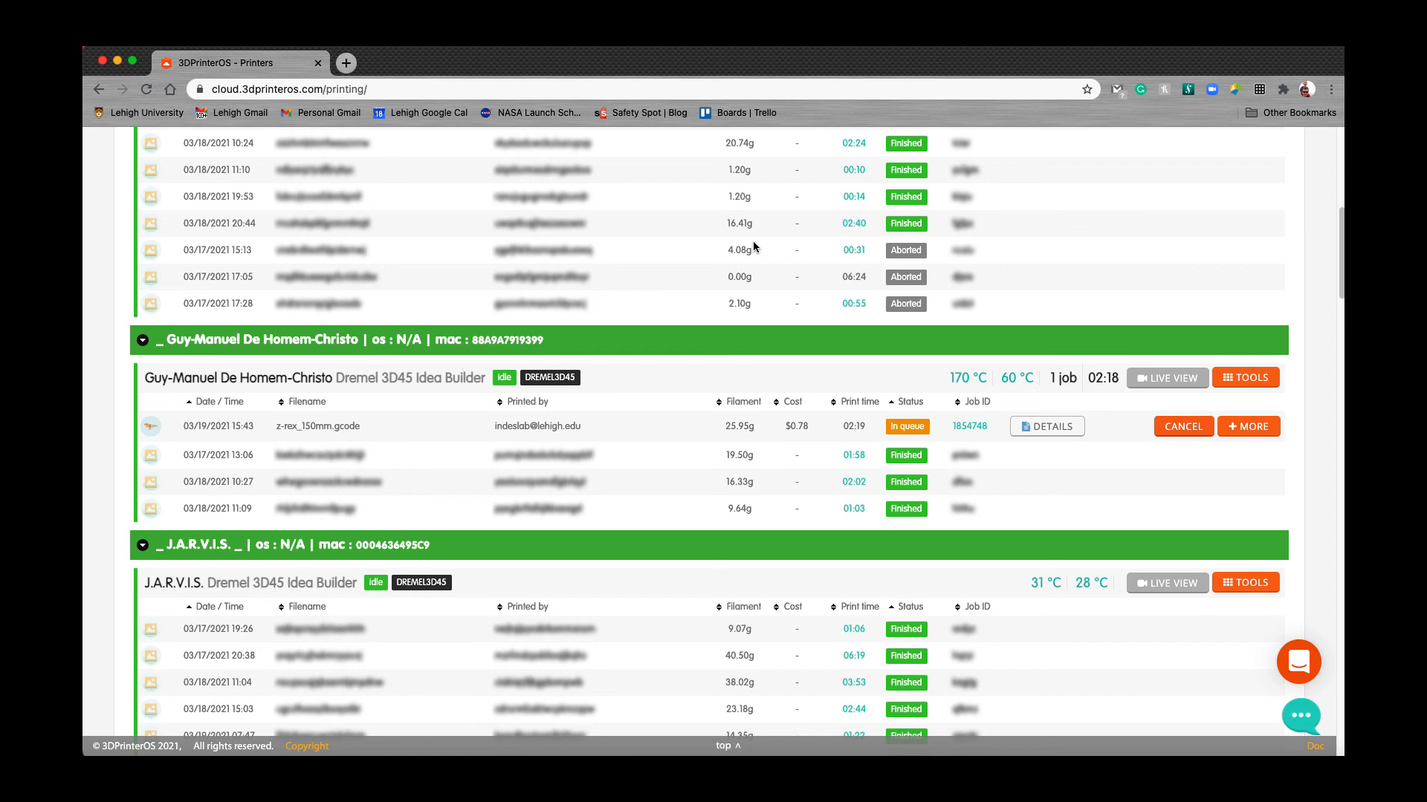
pyautogui.click(1064, 38)
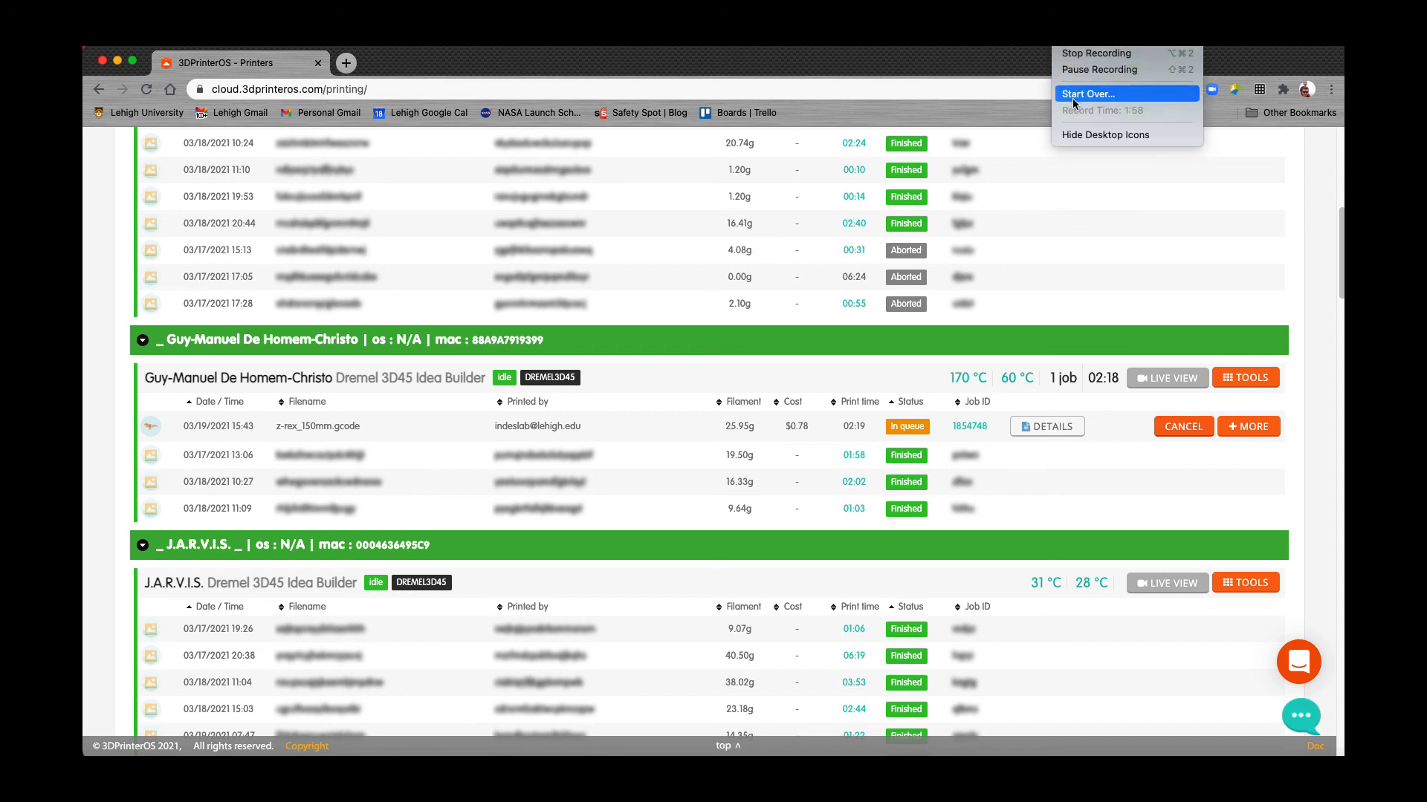
pyautogui.click(1079, 54)
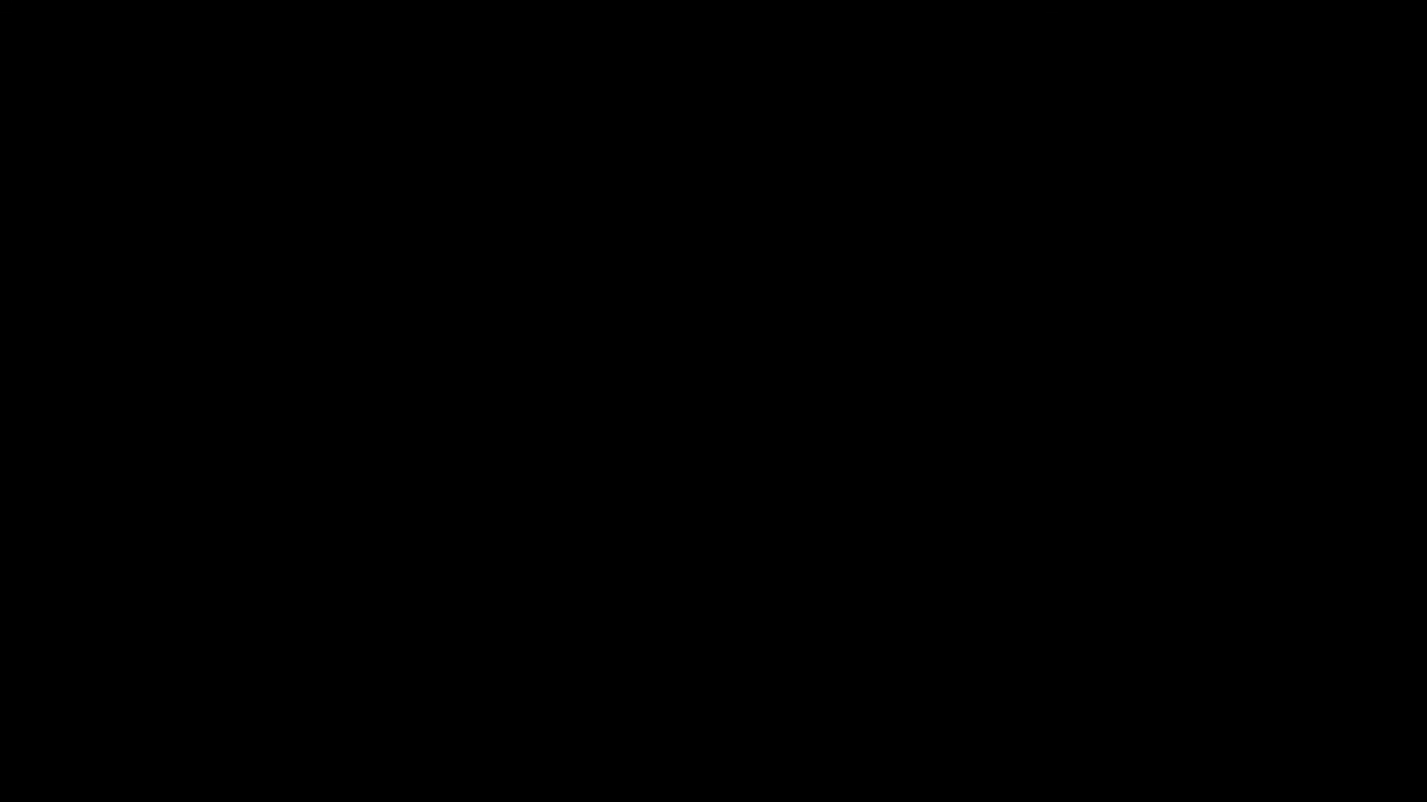